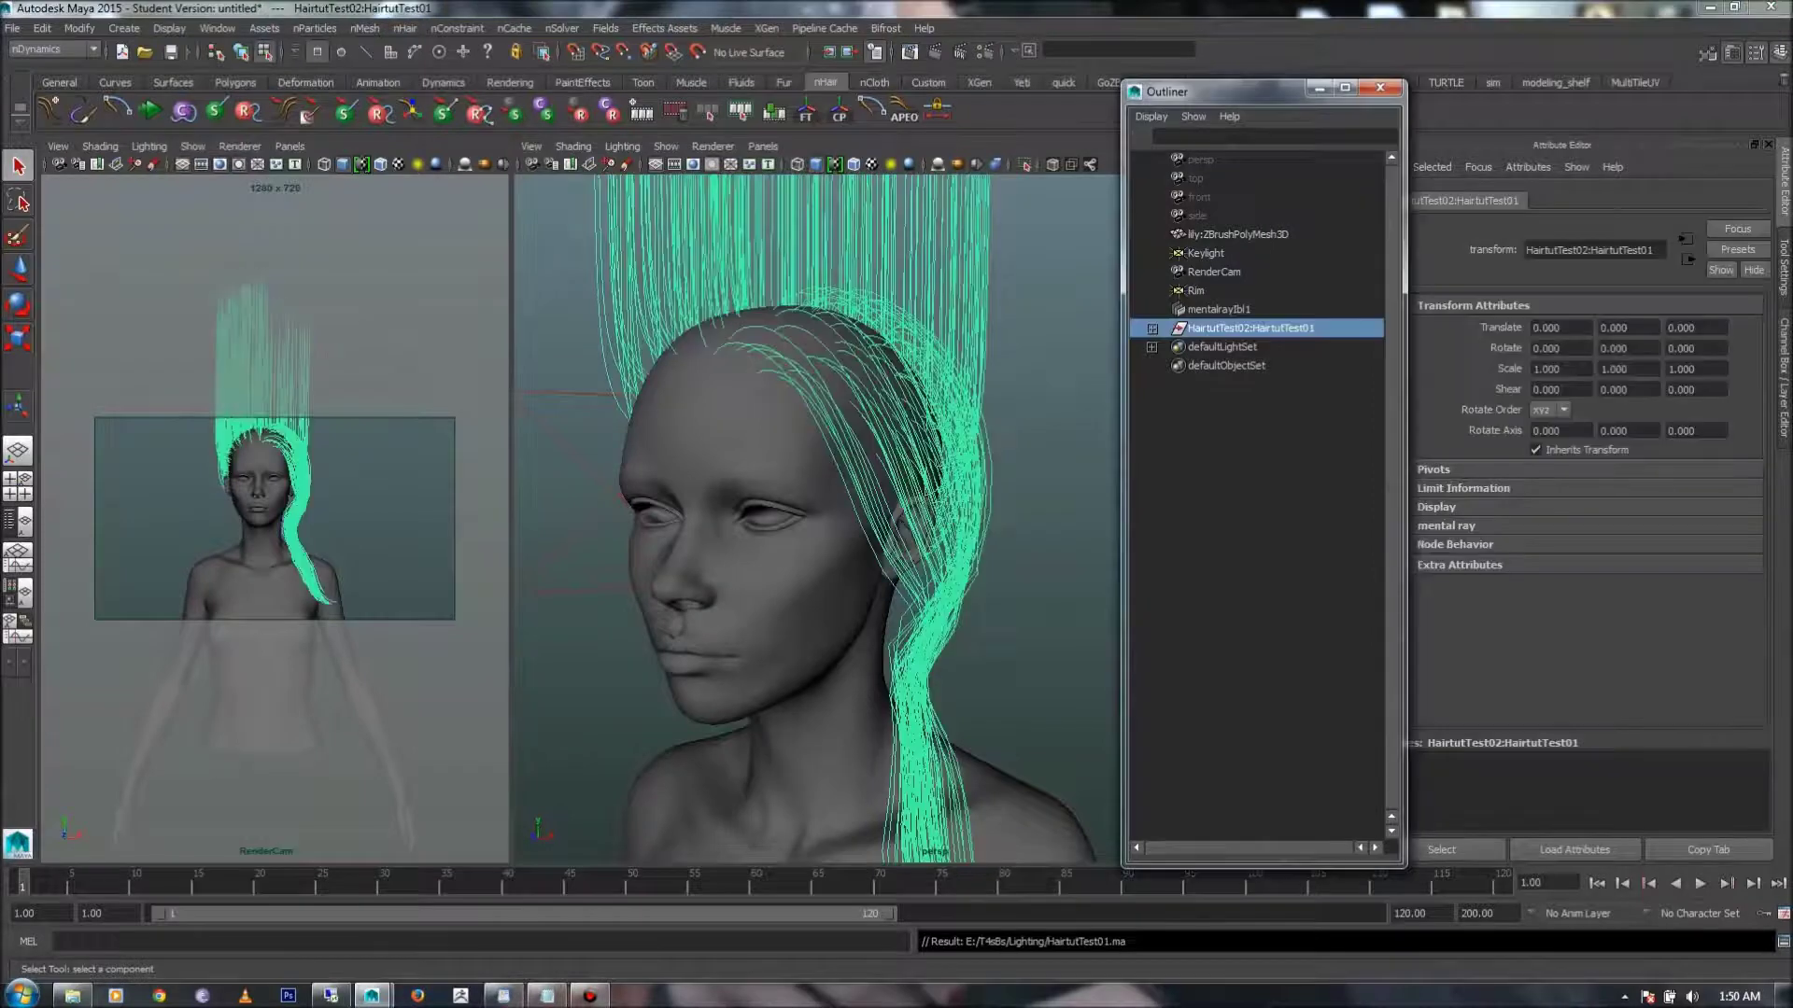
- Open the Make Selected Curves Dynamic options for the HairtutTest02:HairtutTest01 curve group
left_click(1151, 329)
left_click(404, 29)
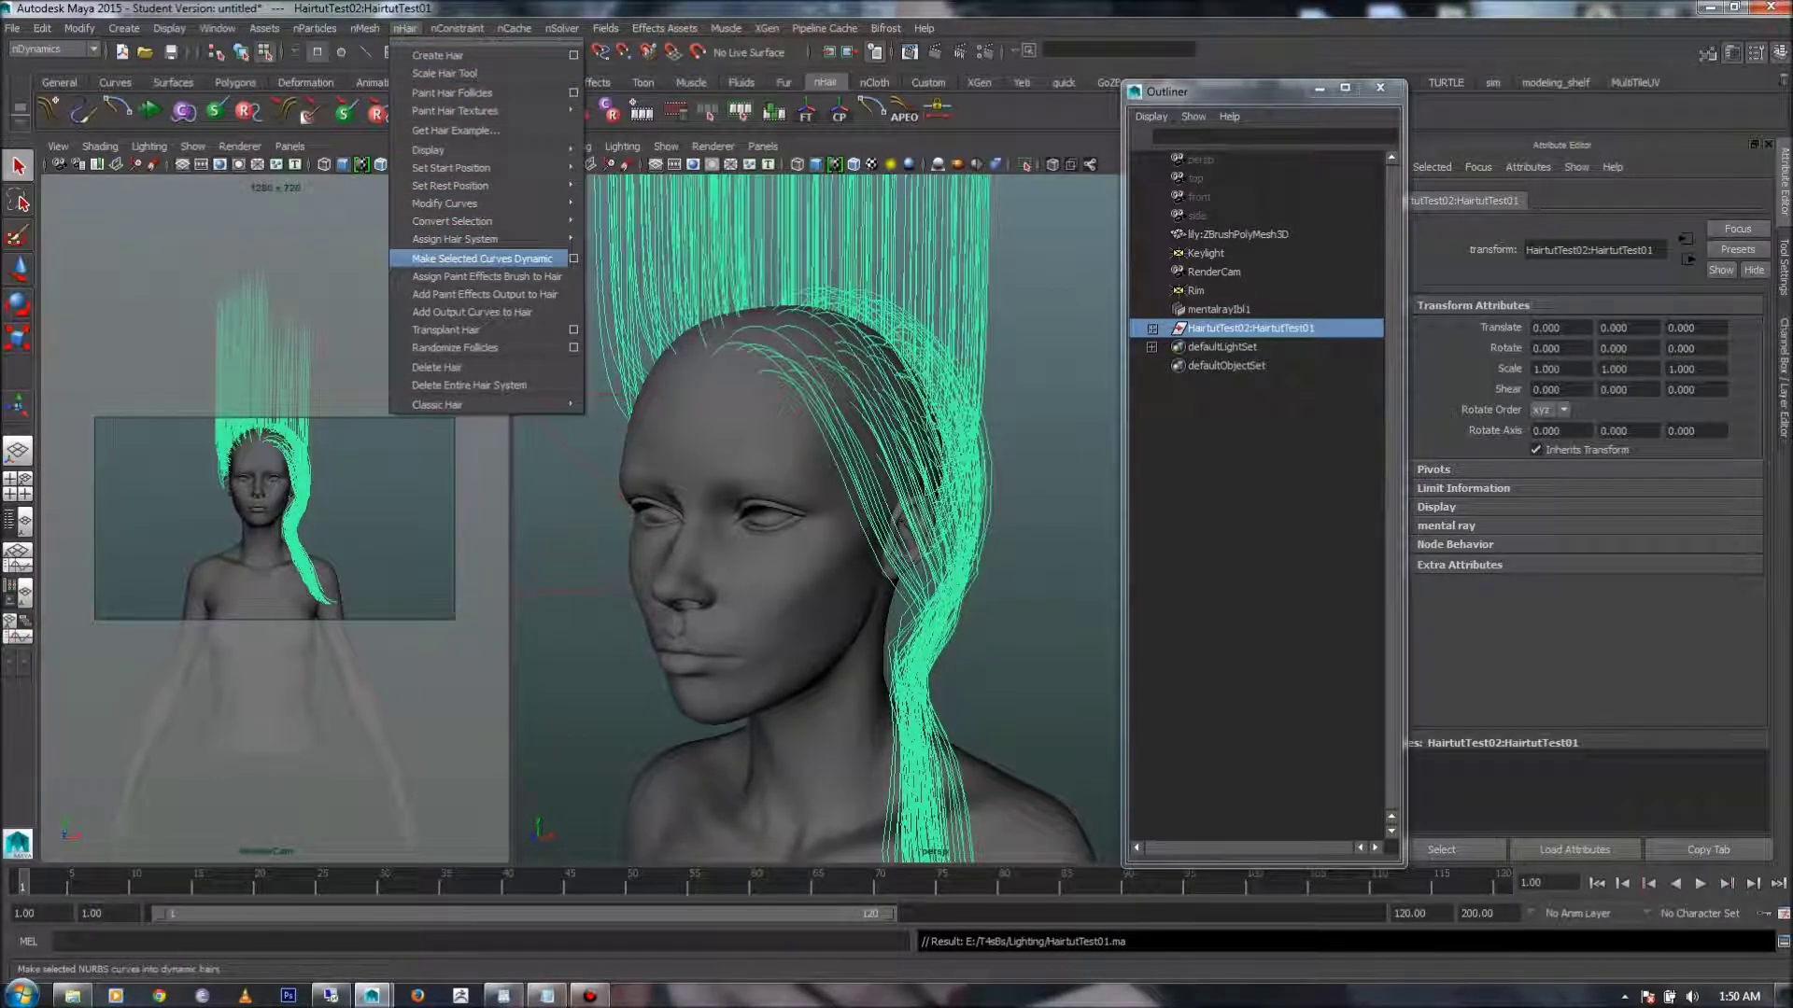
left_click(573, 258)
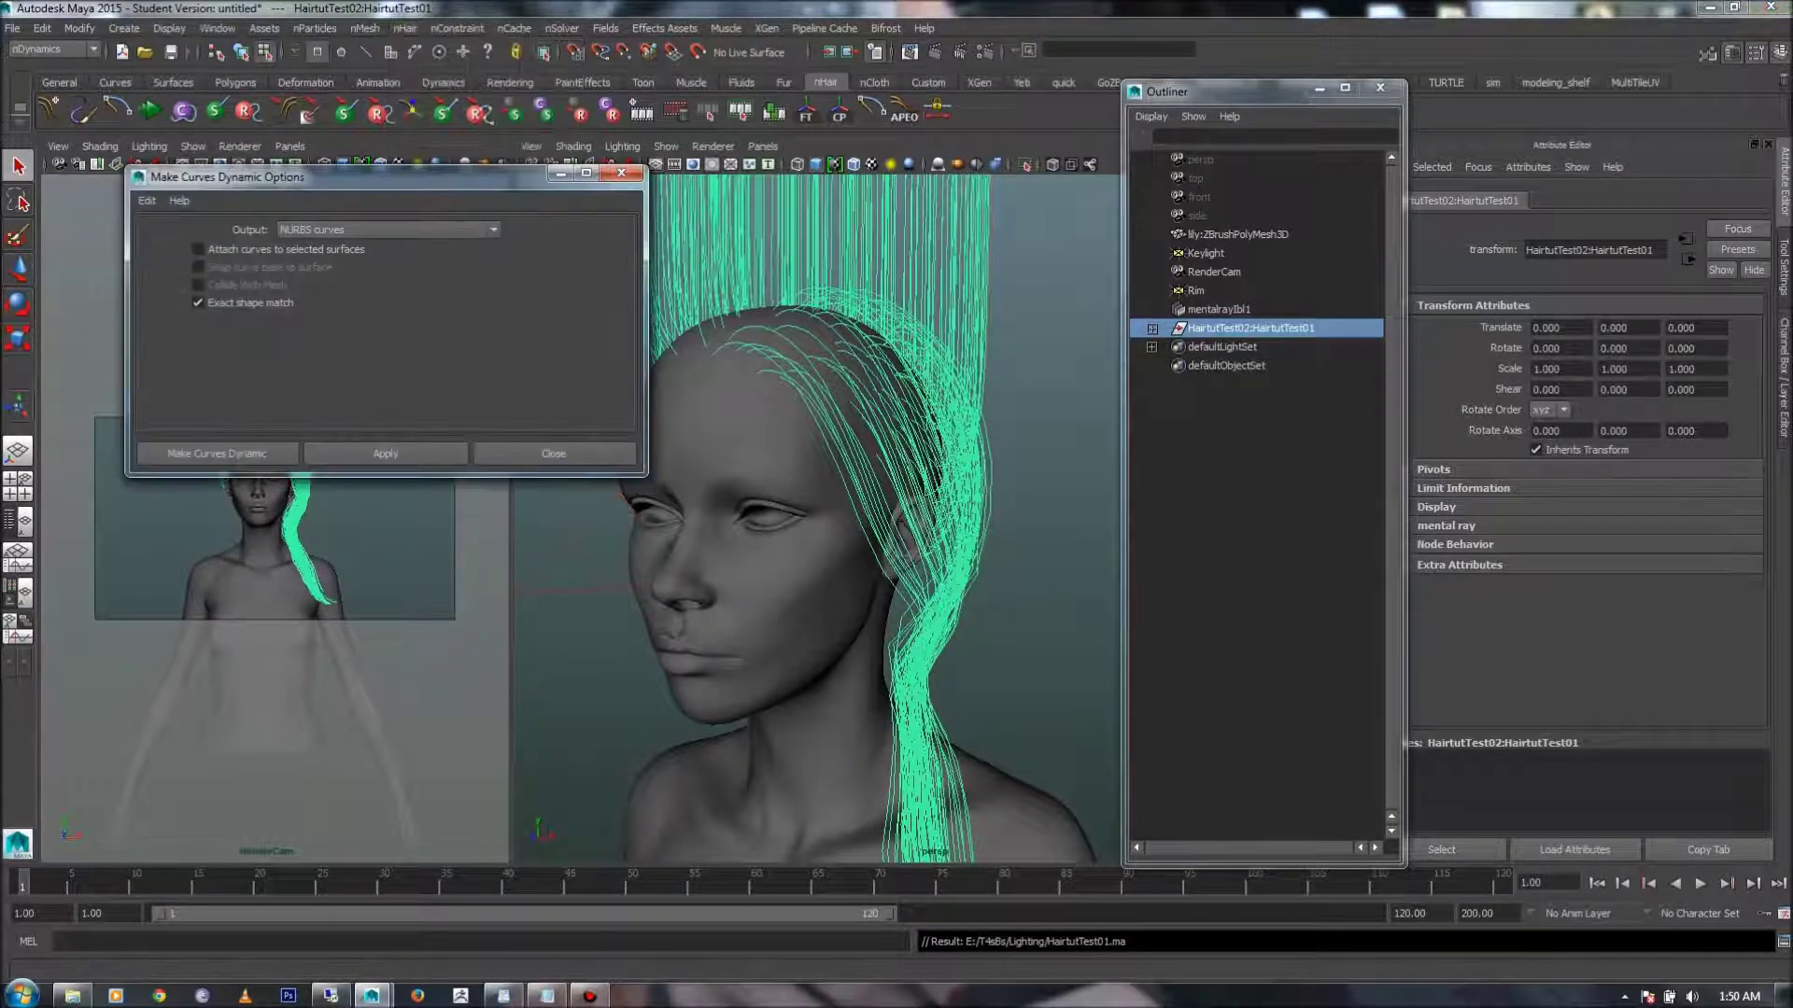
left_click_drag(373, 177, 1271, 221)
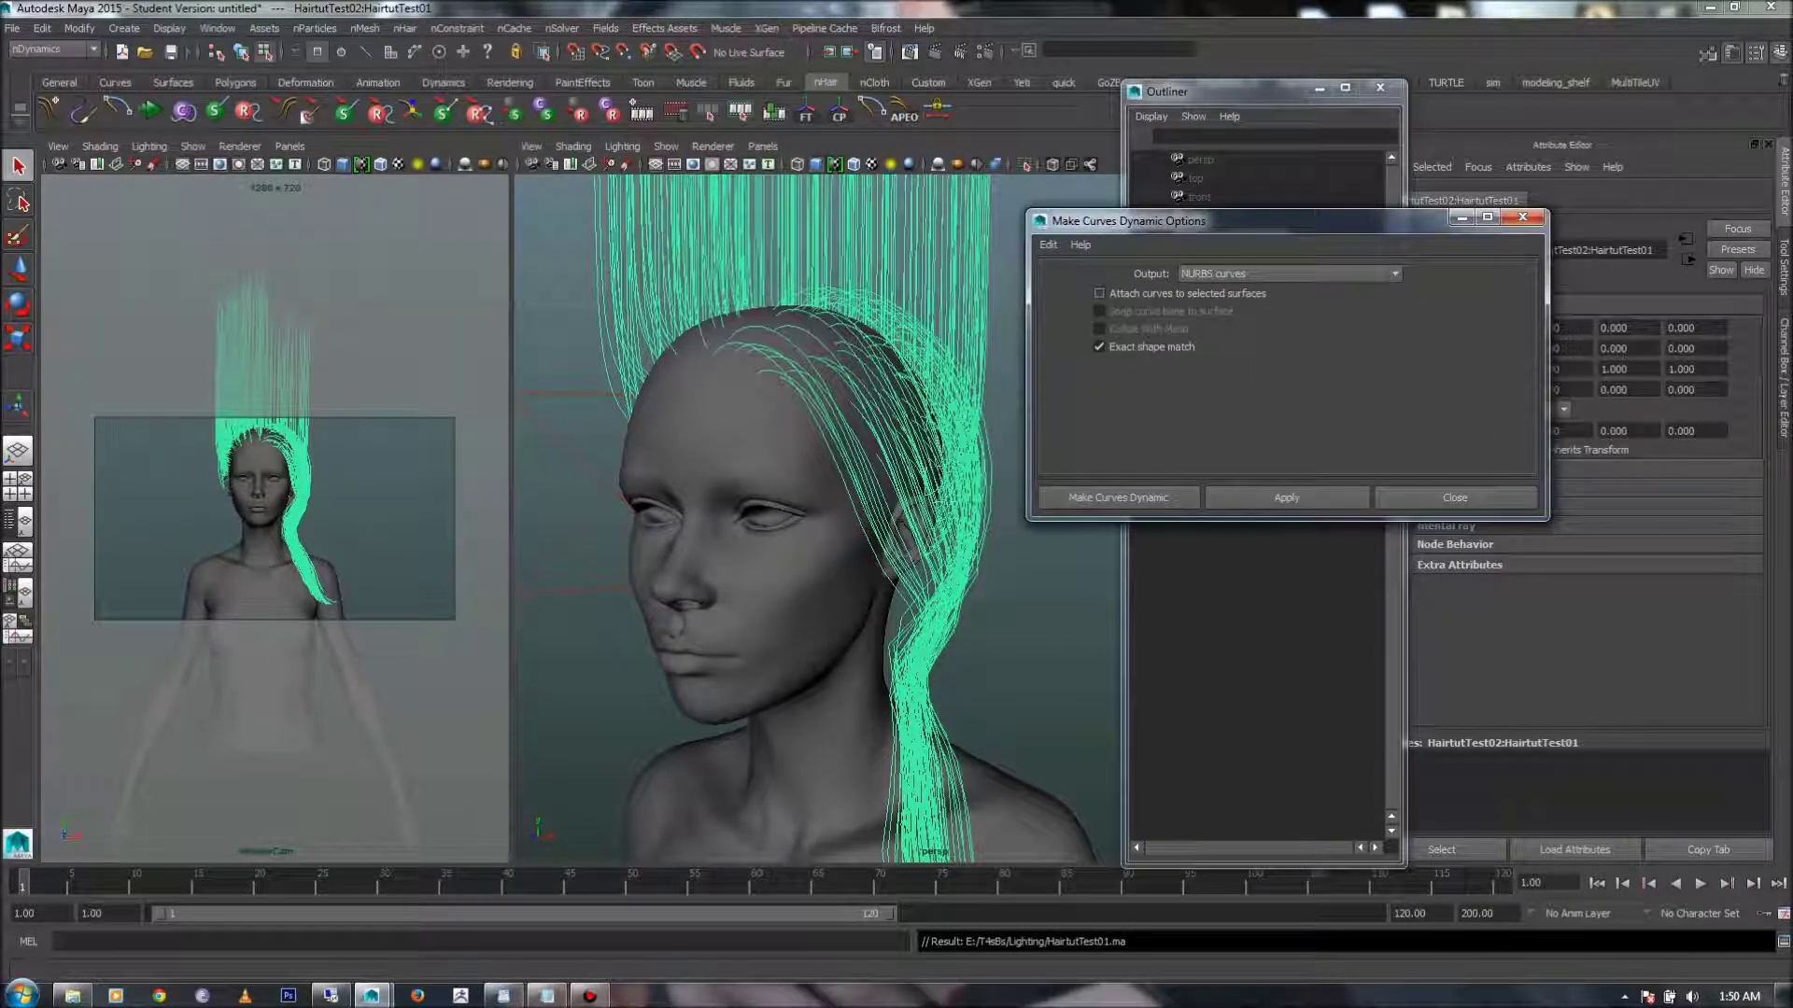
- Try attaching curves to selected surfaces with the body mesh added to the hair selection, and switch that option off again
left_click(1099, 293)
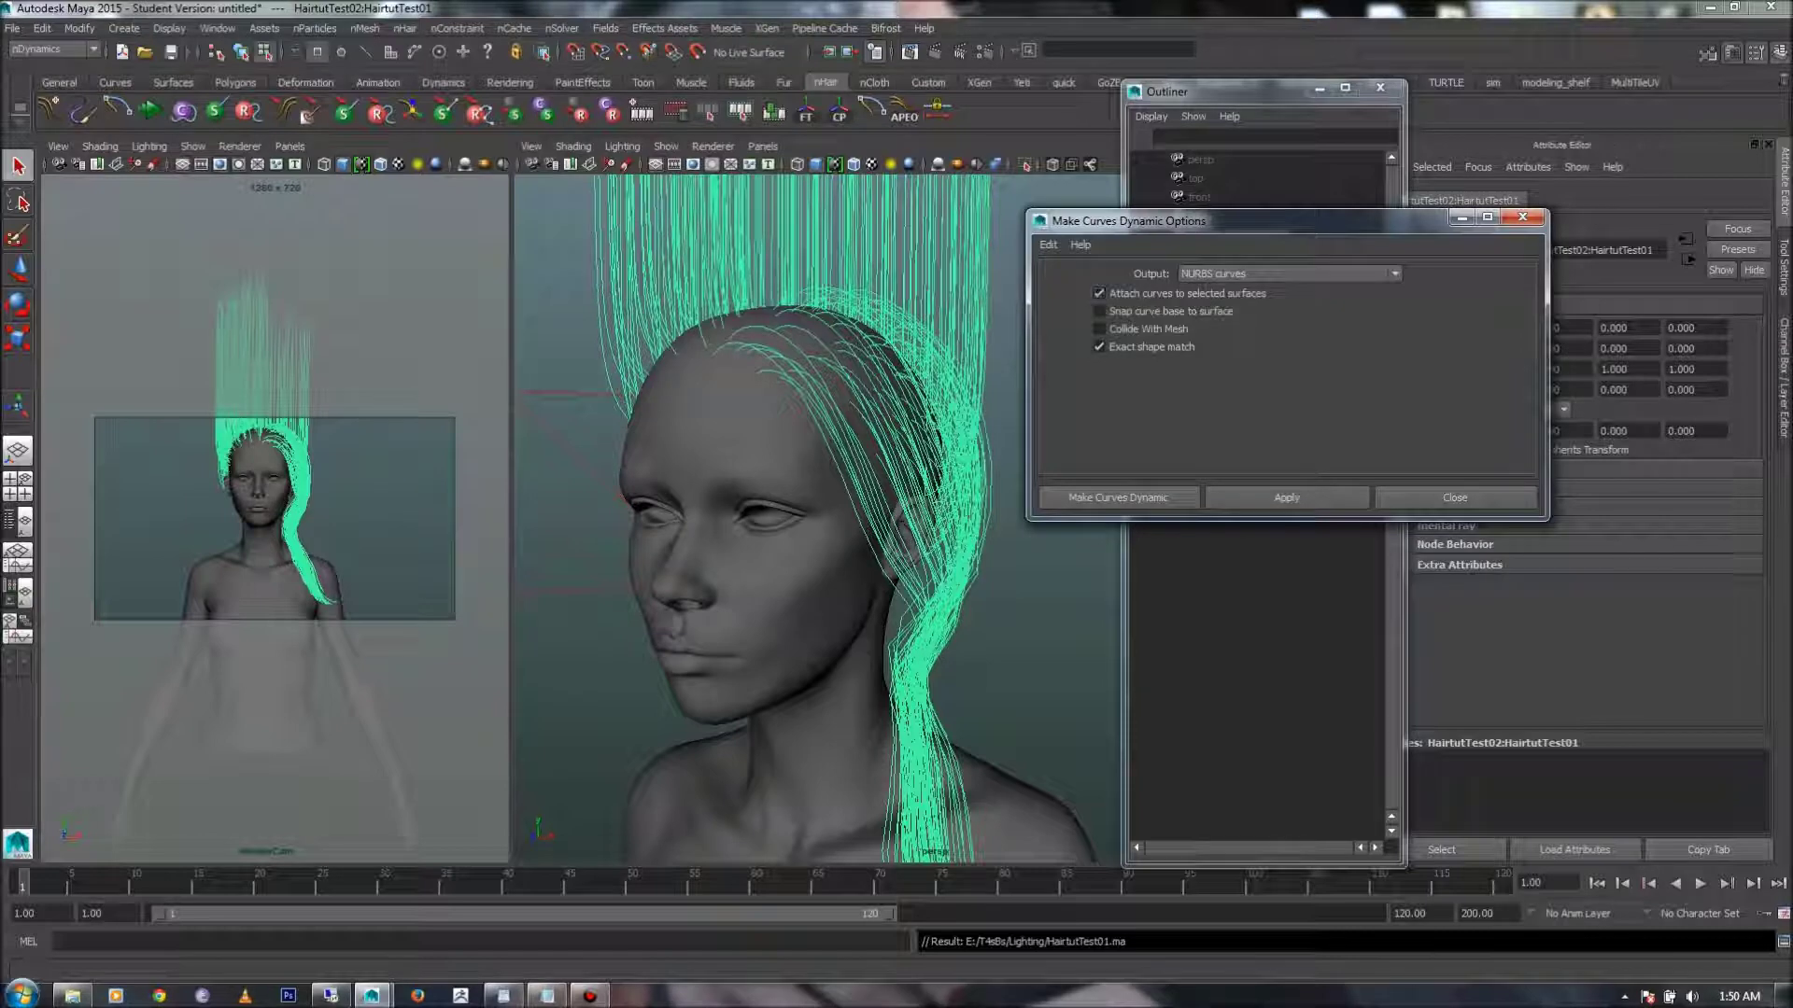
left_click(744, 426, "shift")
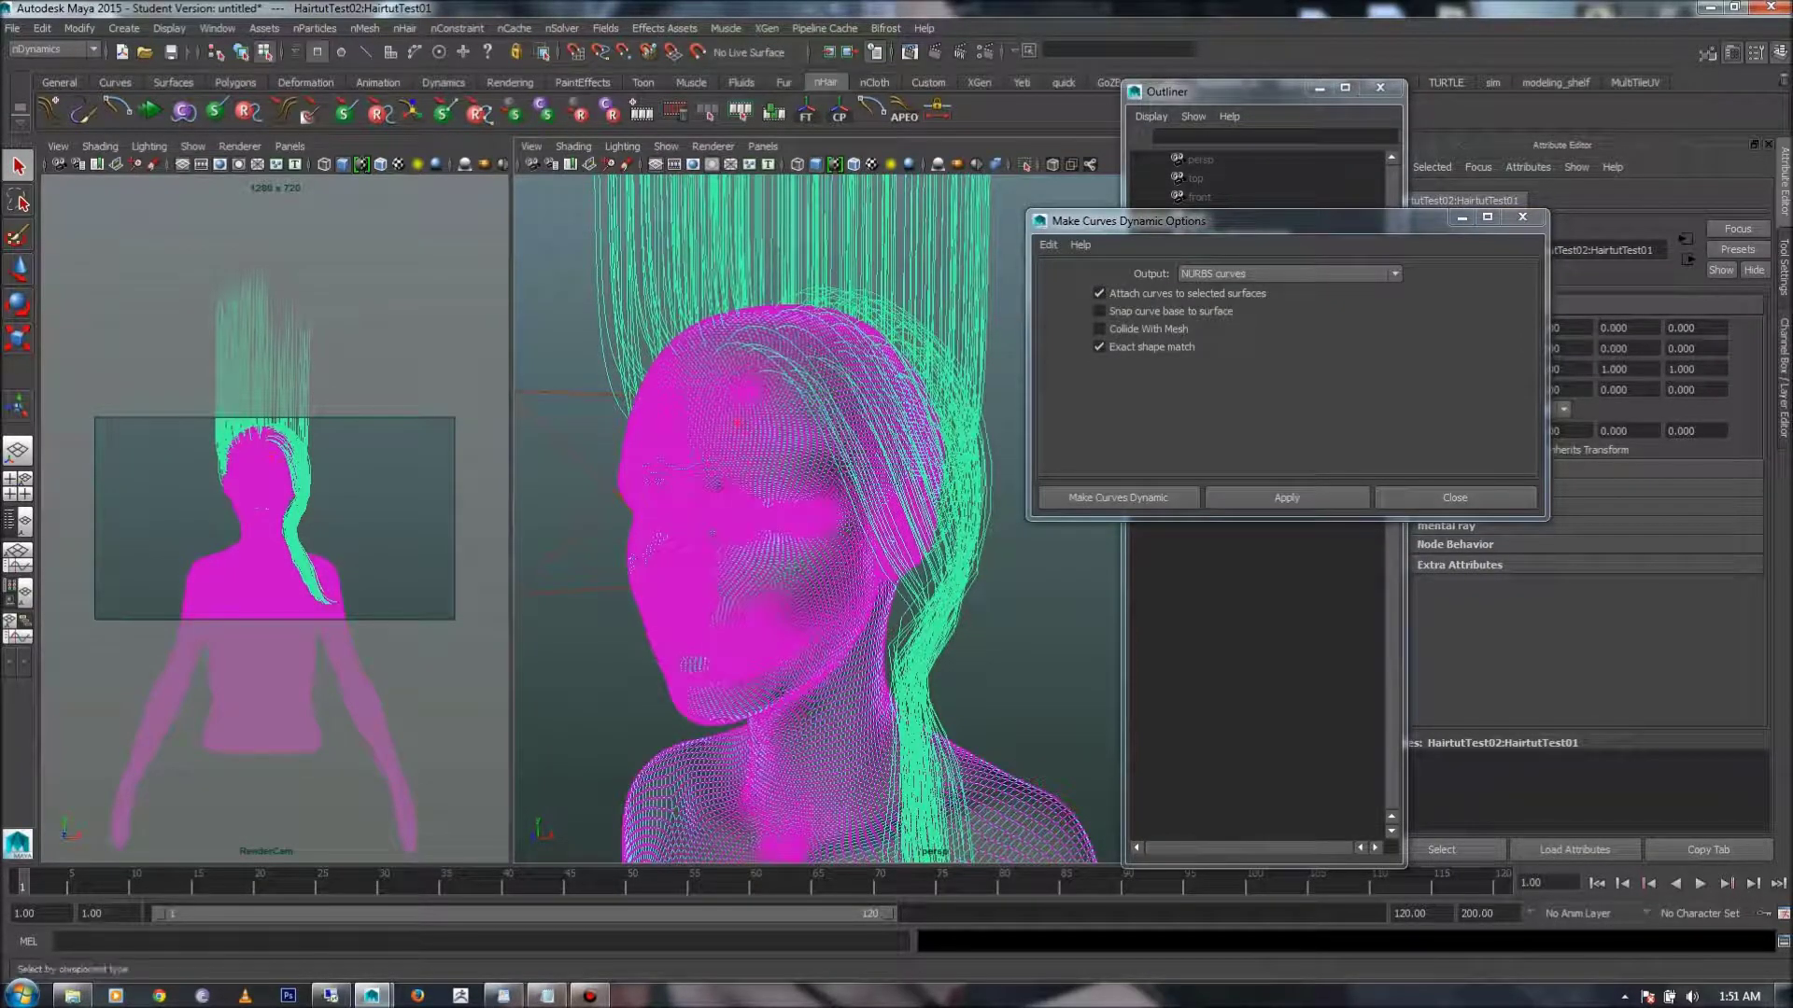
key("F8")
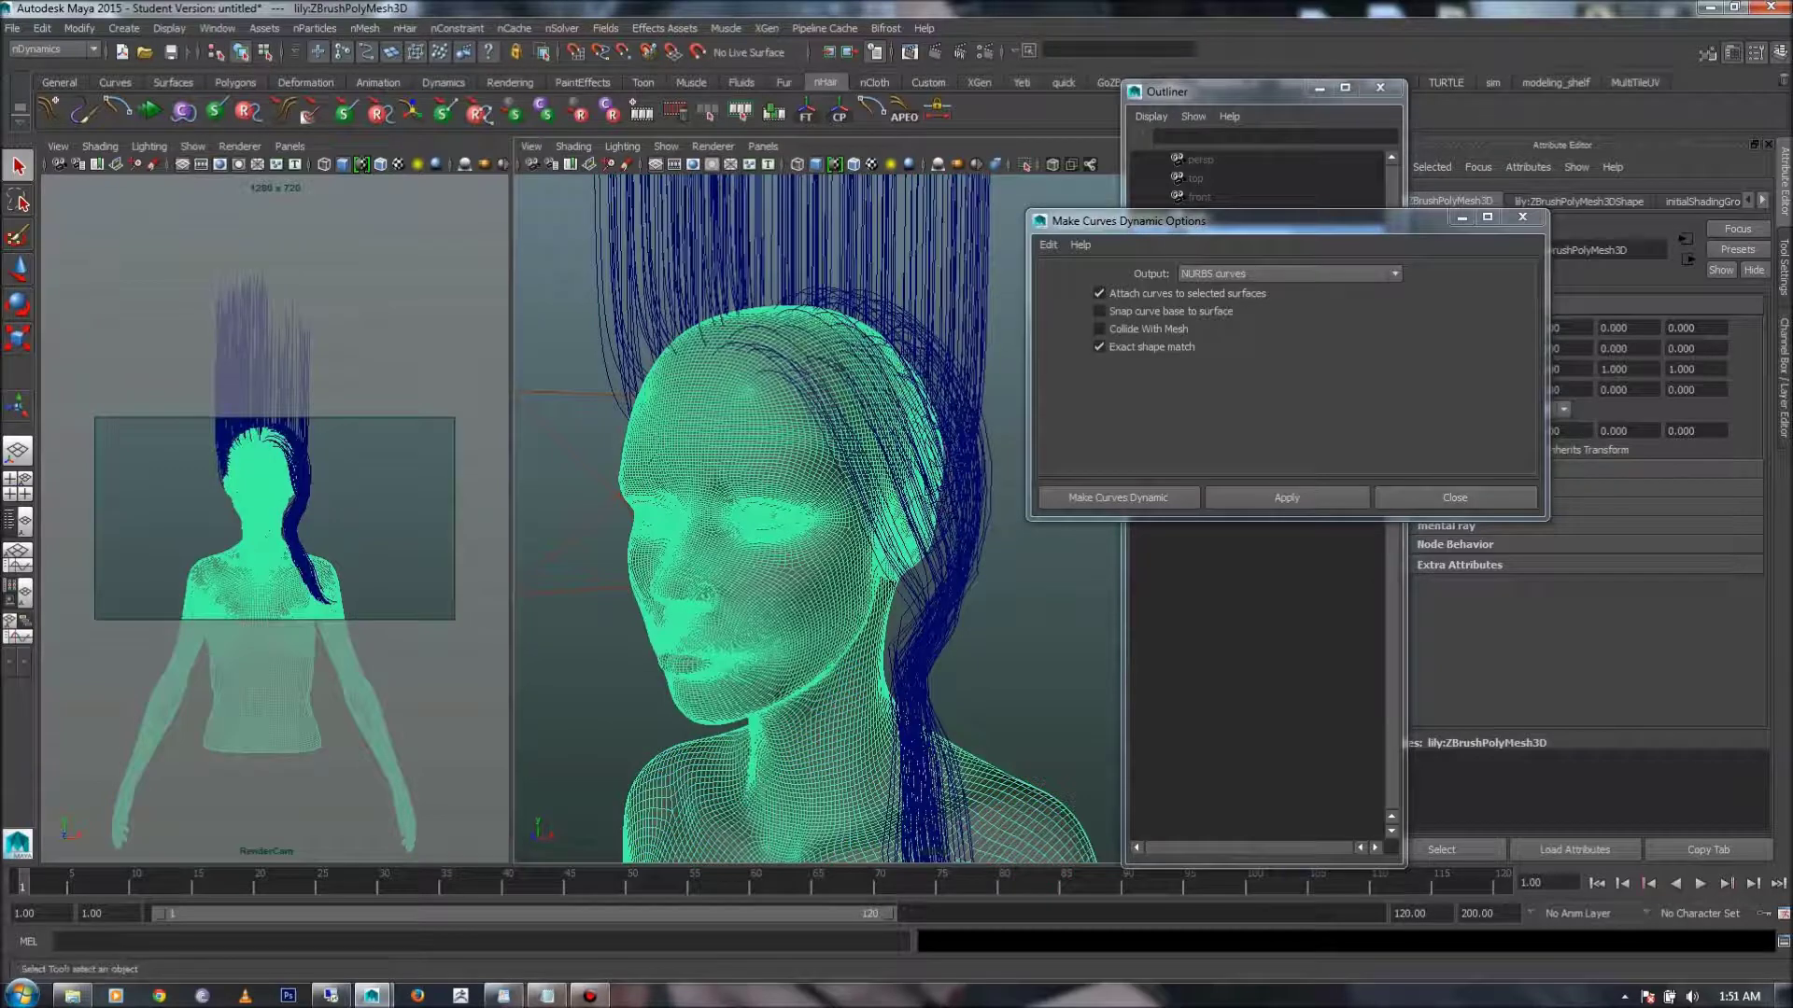
left_click_drag(1213, 221, 1173, 202)
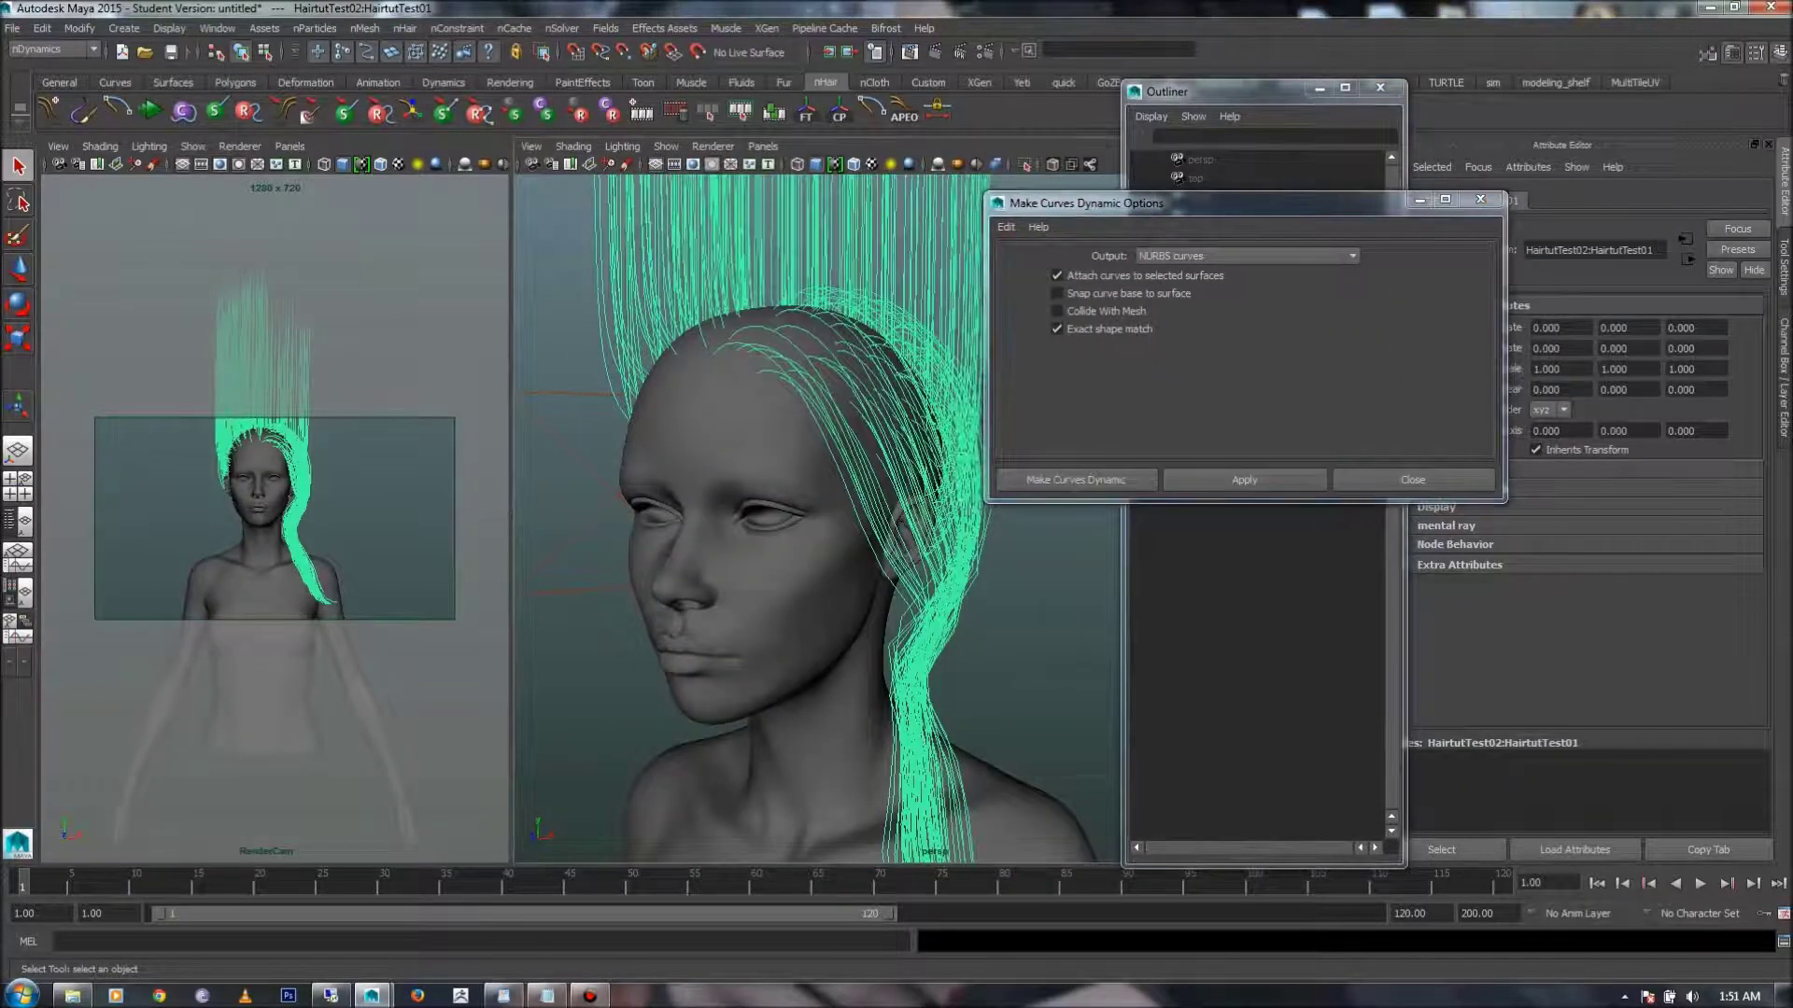
left_click(710, 607, "shift")
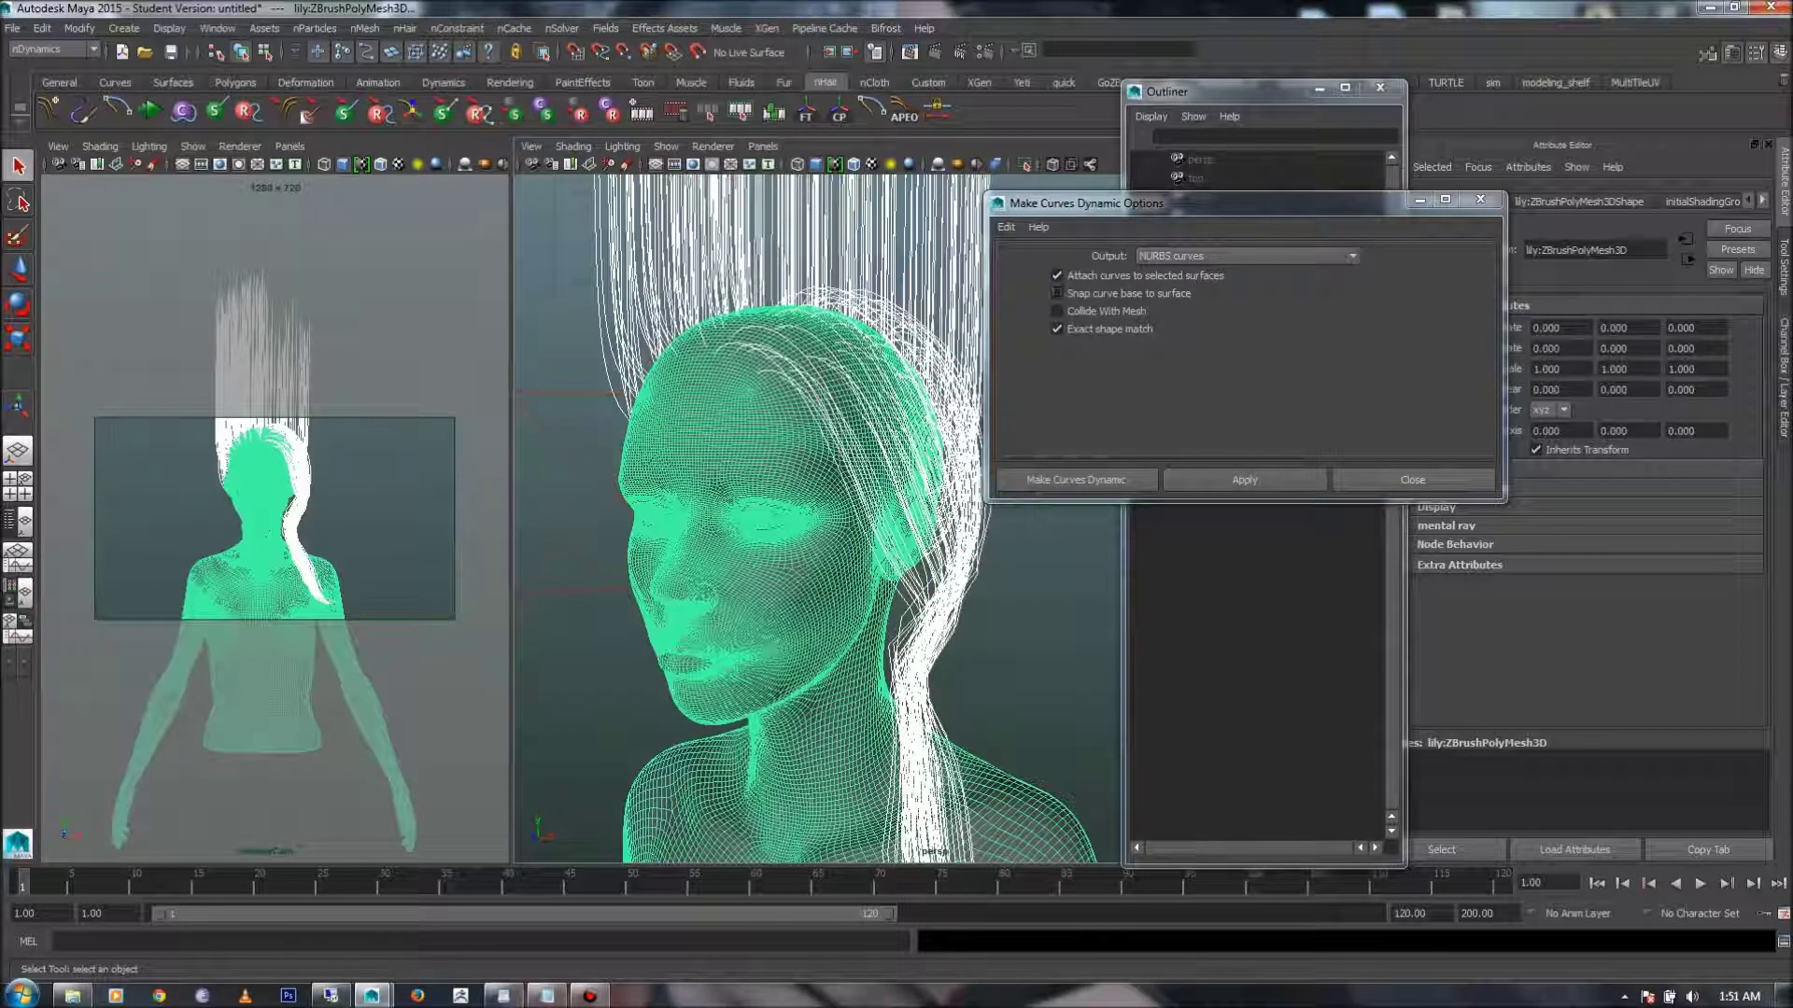
left_click(1057, 276)
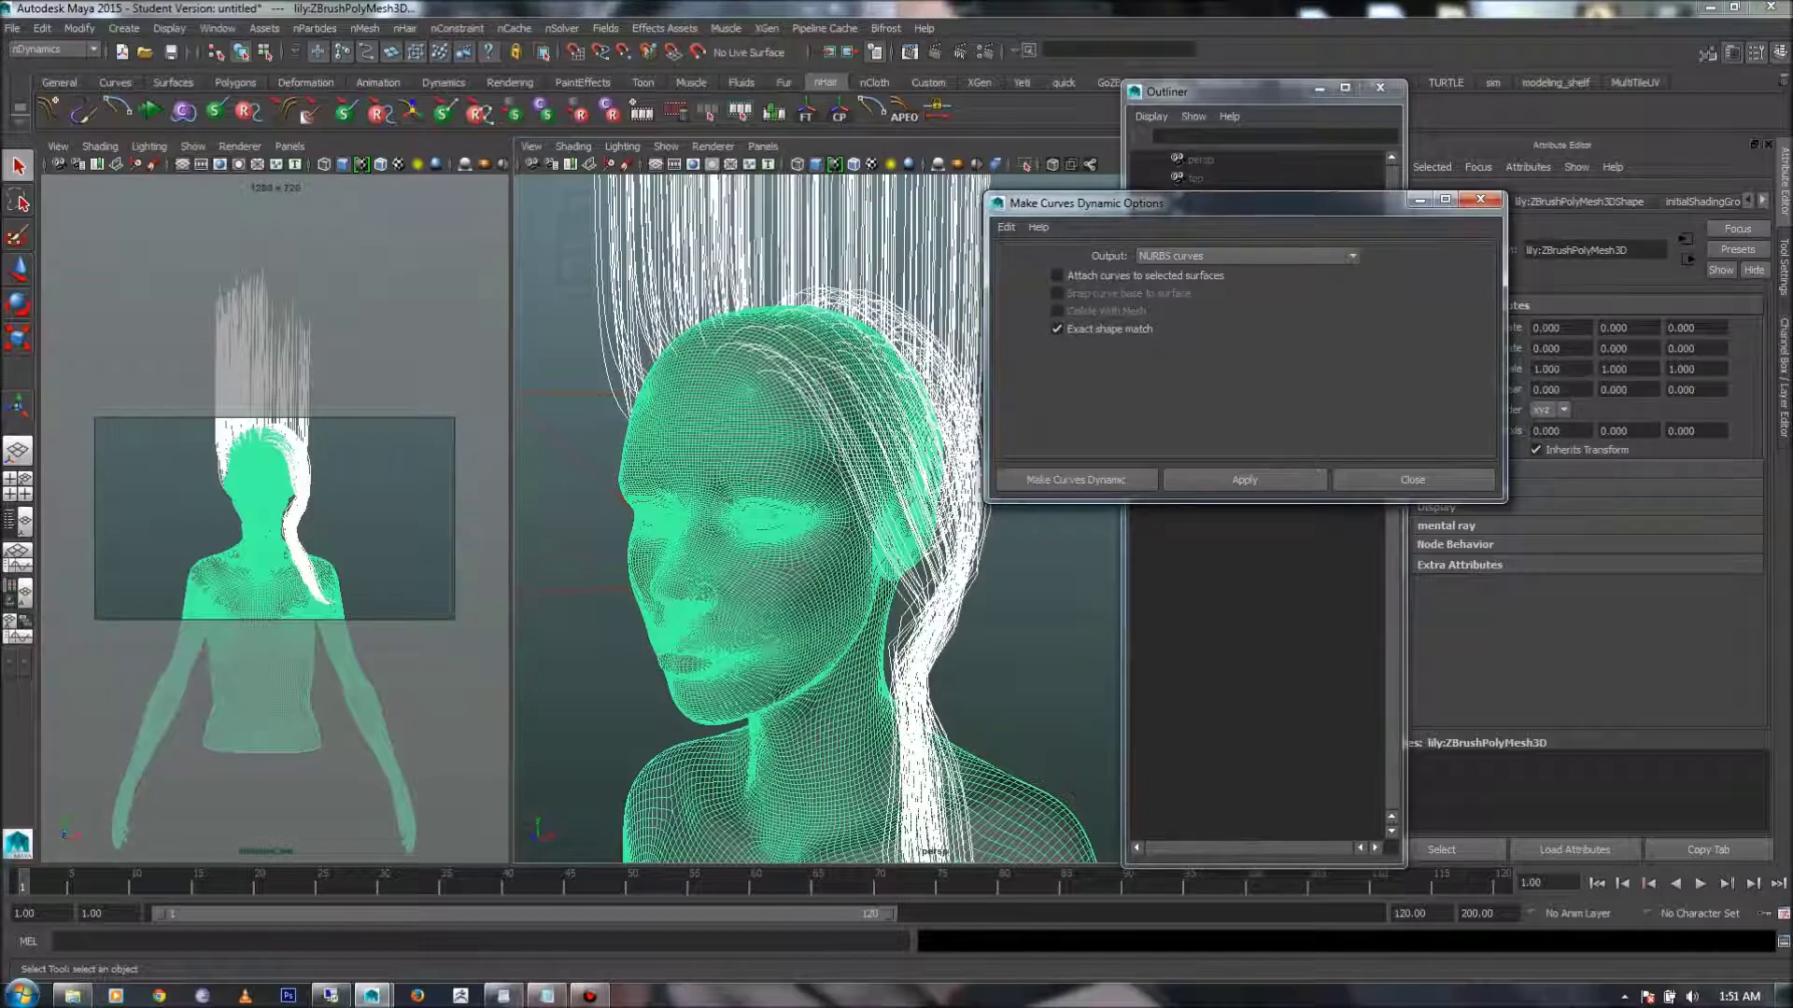
- Make the HairtutTest02:HairtutTest01 curves dynamic with NURBS curves output and exact shape match, and close the options
left_click(1256, 672)
mouse_move(1083, 203)
left_mouse_down()
mouse_move(703, 243)
mouse_move(1138, 199)
left_mouse_up()
left_click(1251, 328)
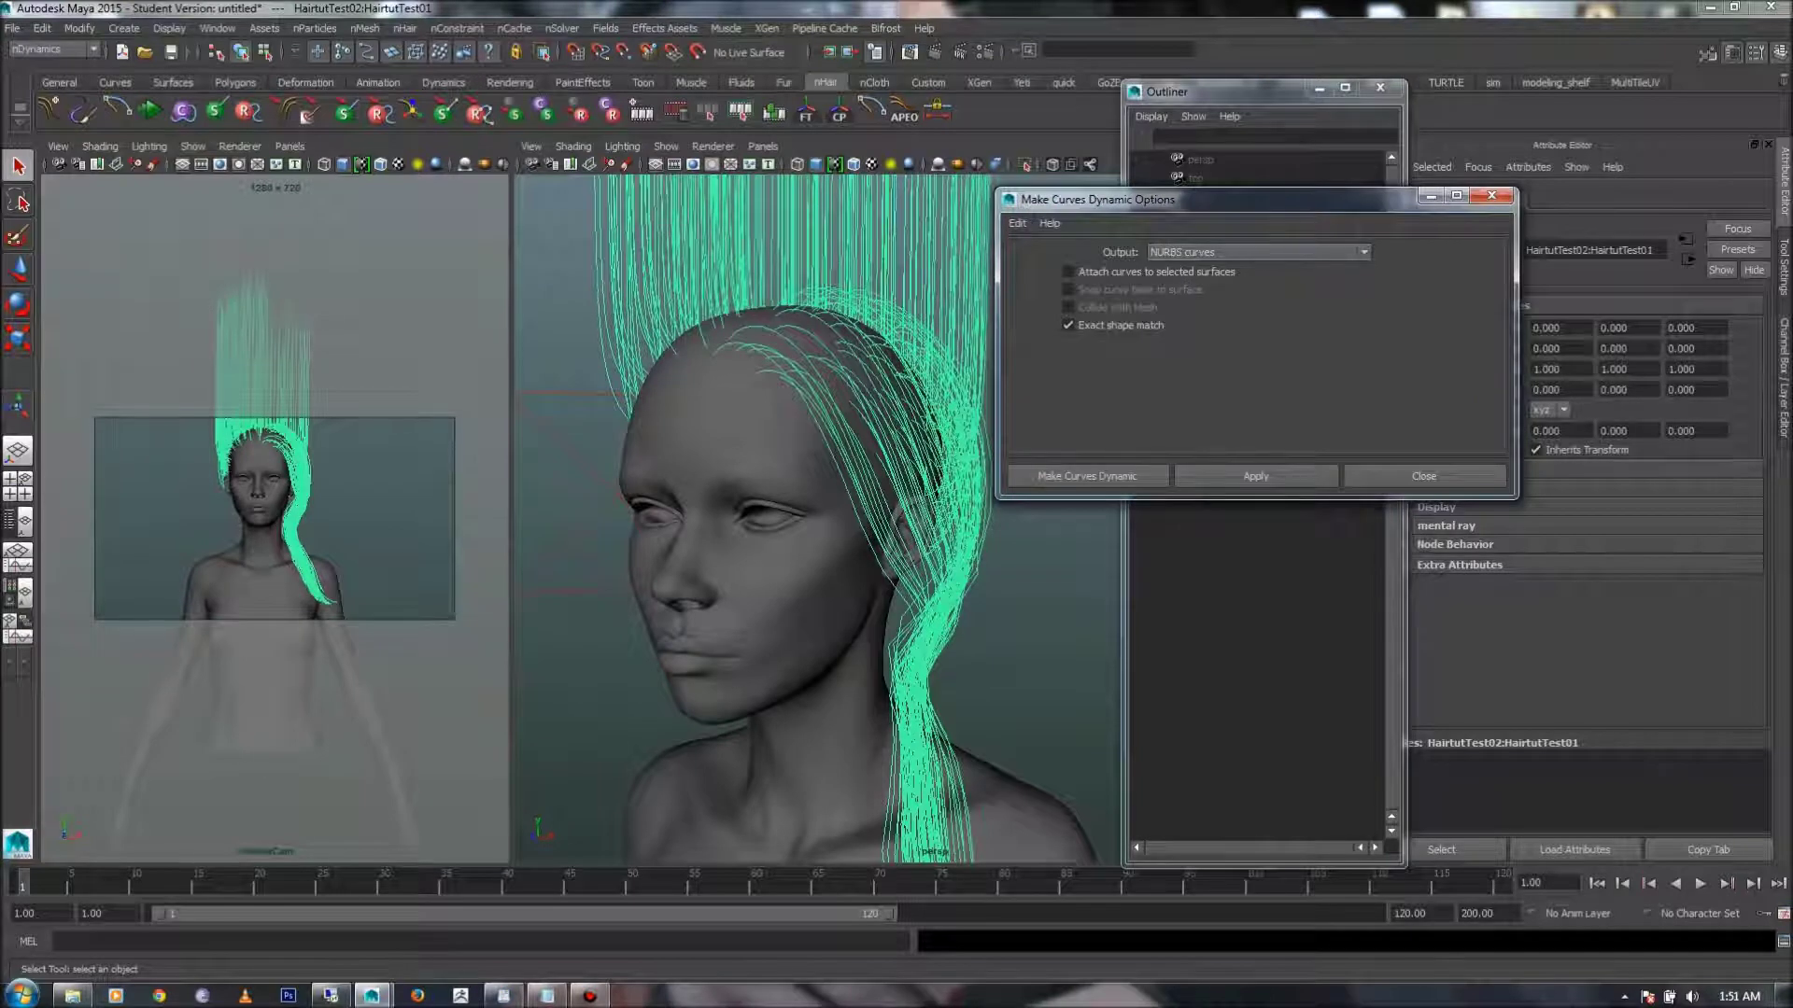
left_click(1256, 252)
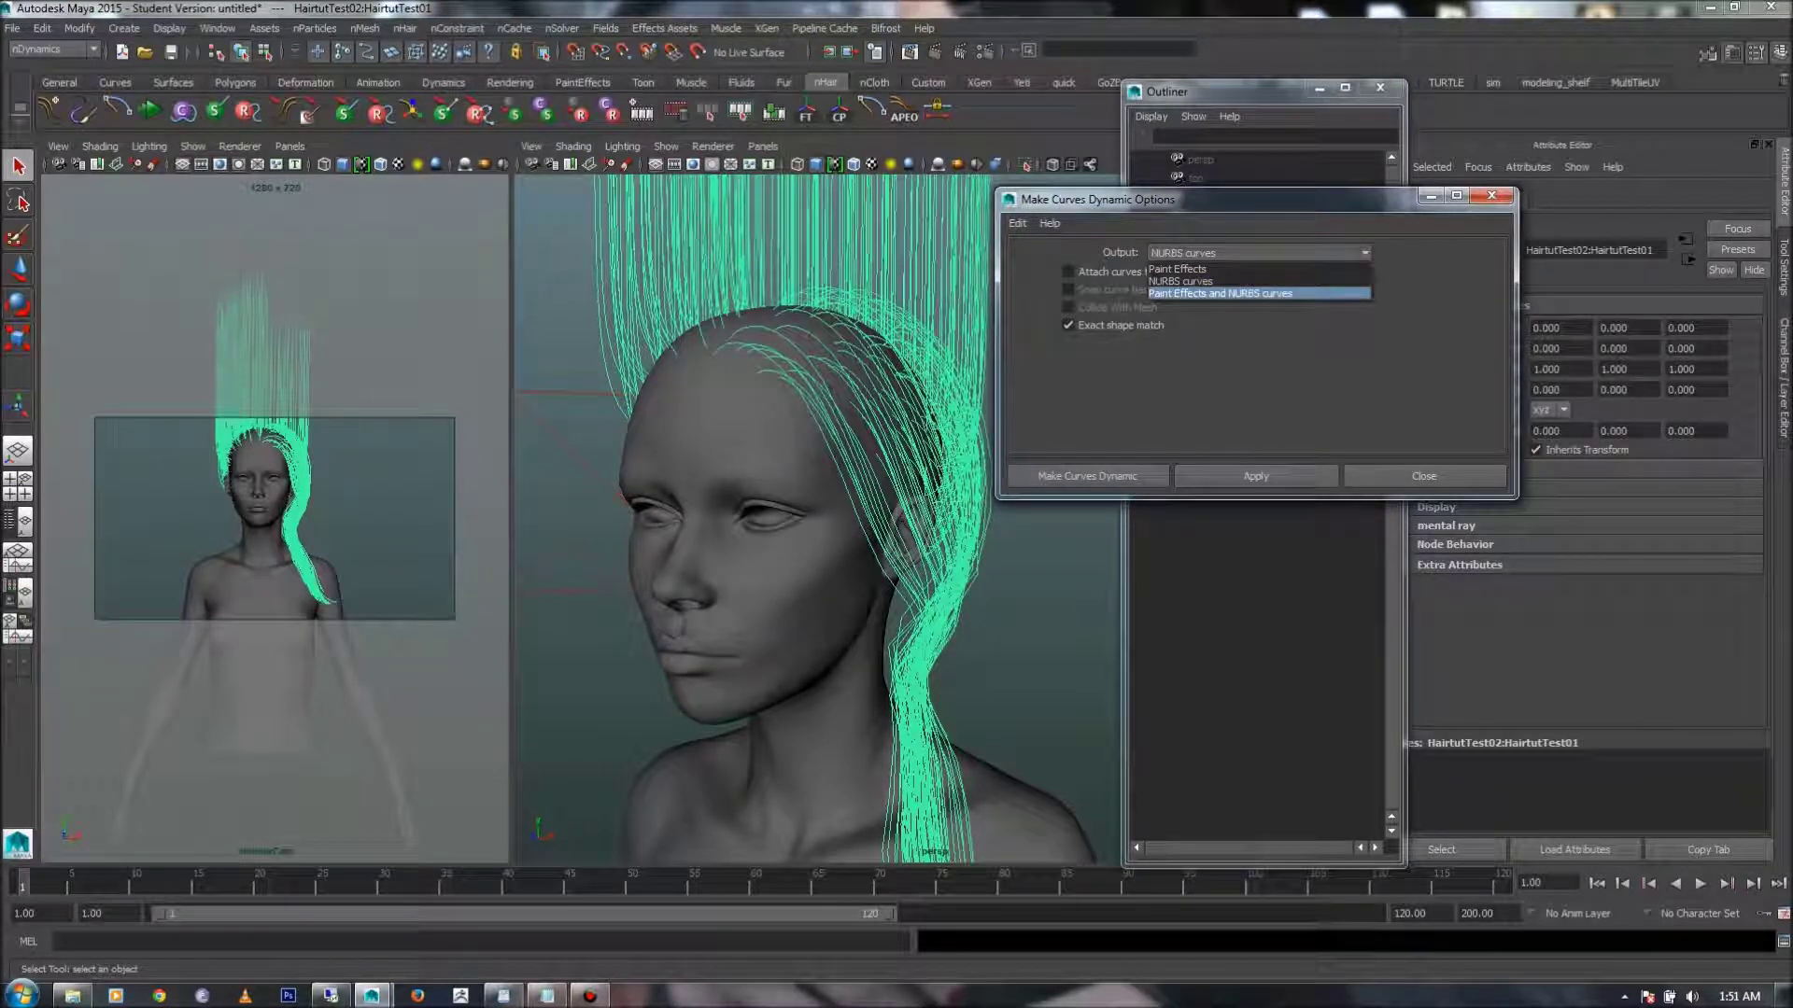
left_click(1180, 281)
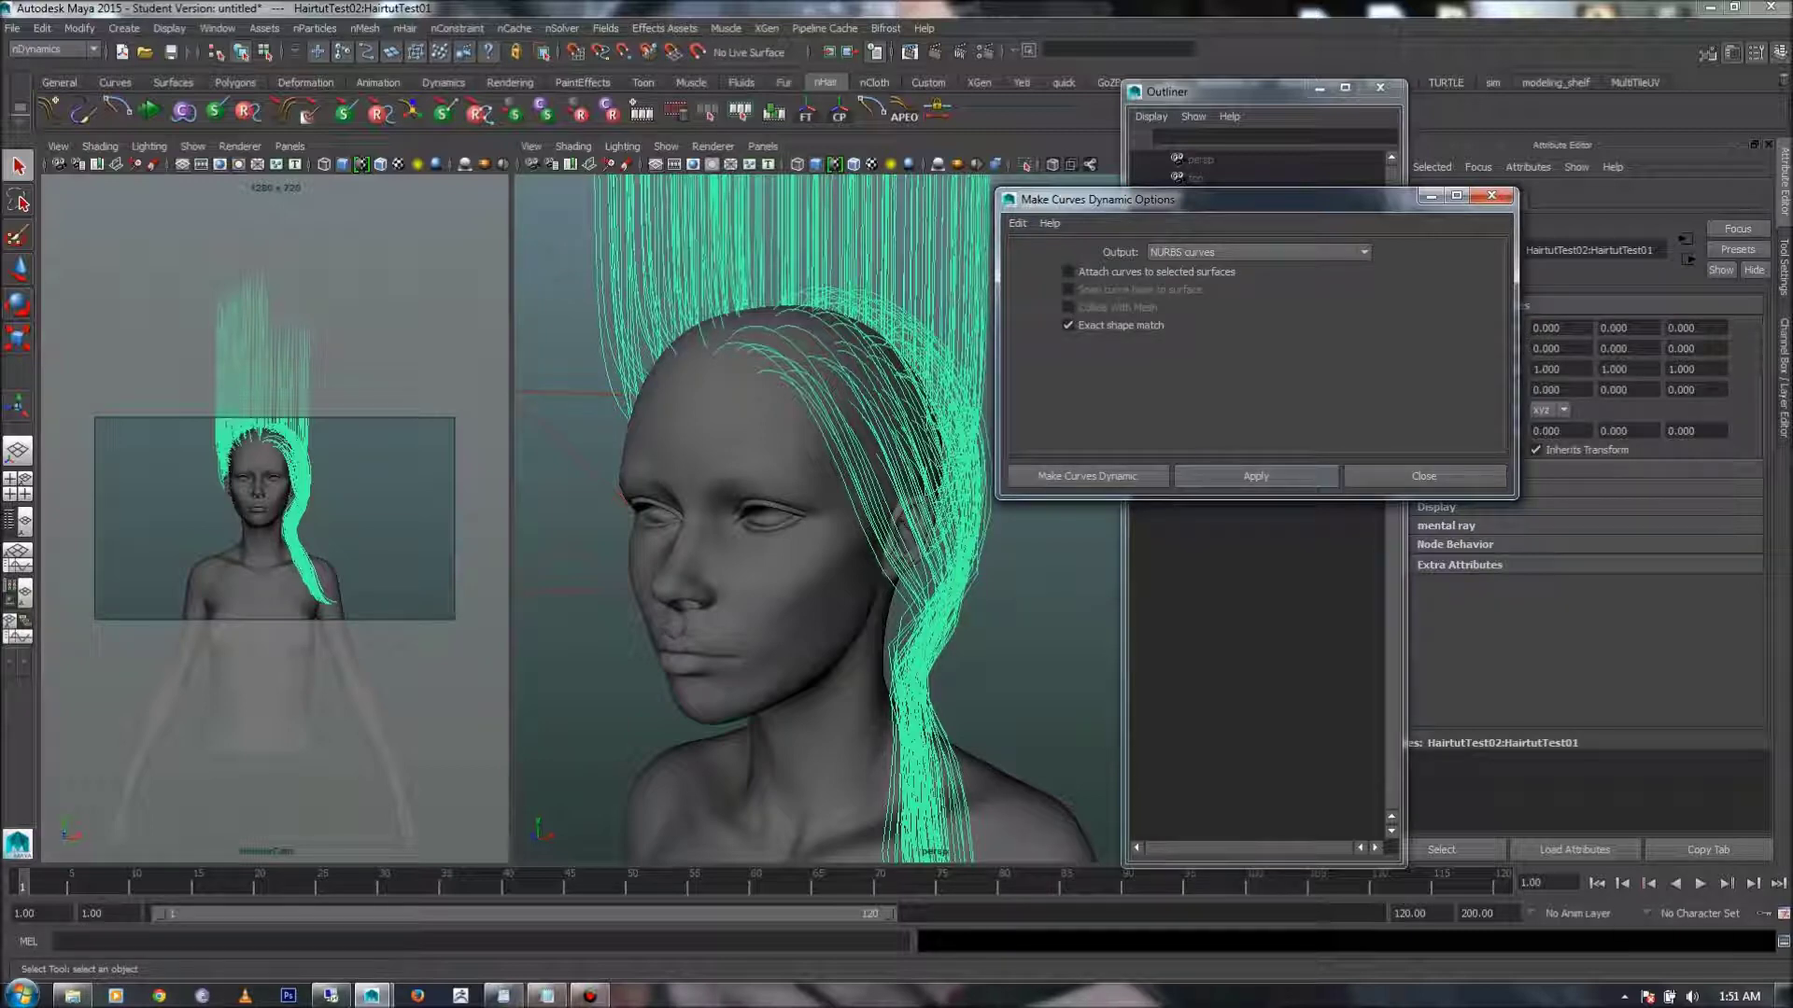
left_click(1256, 476)
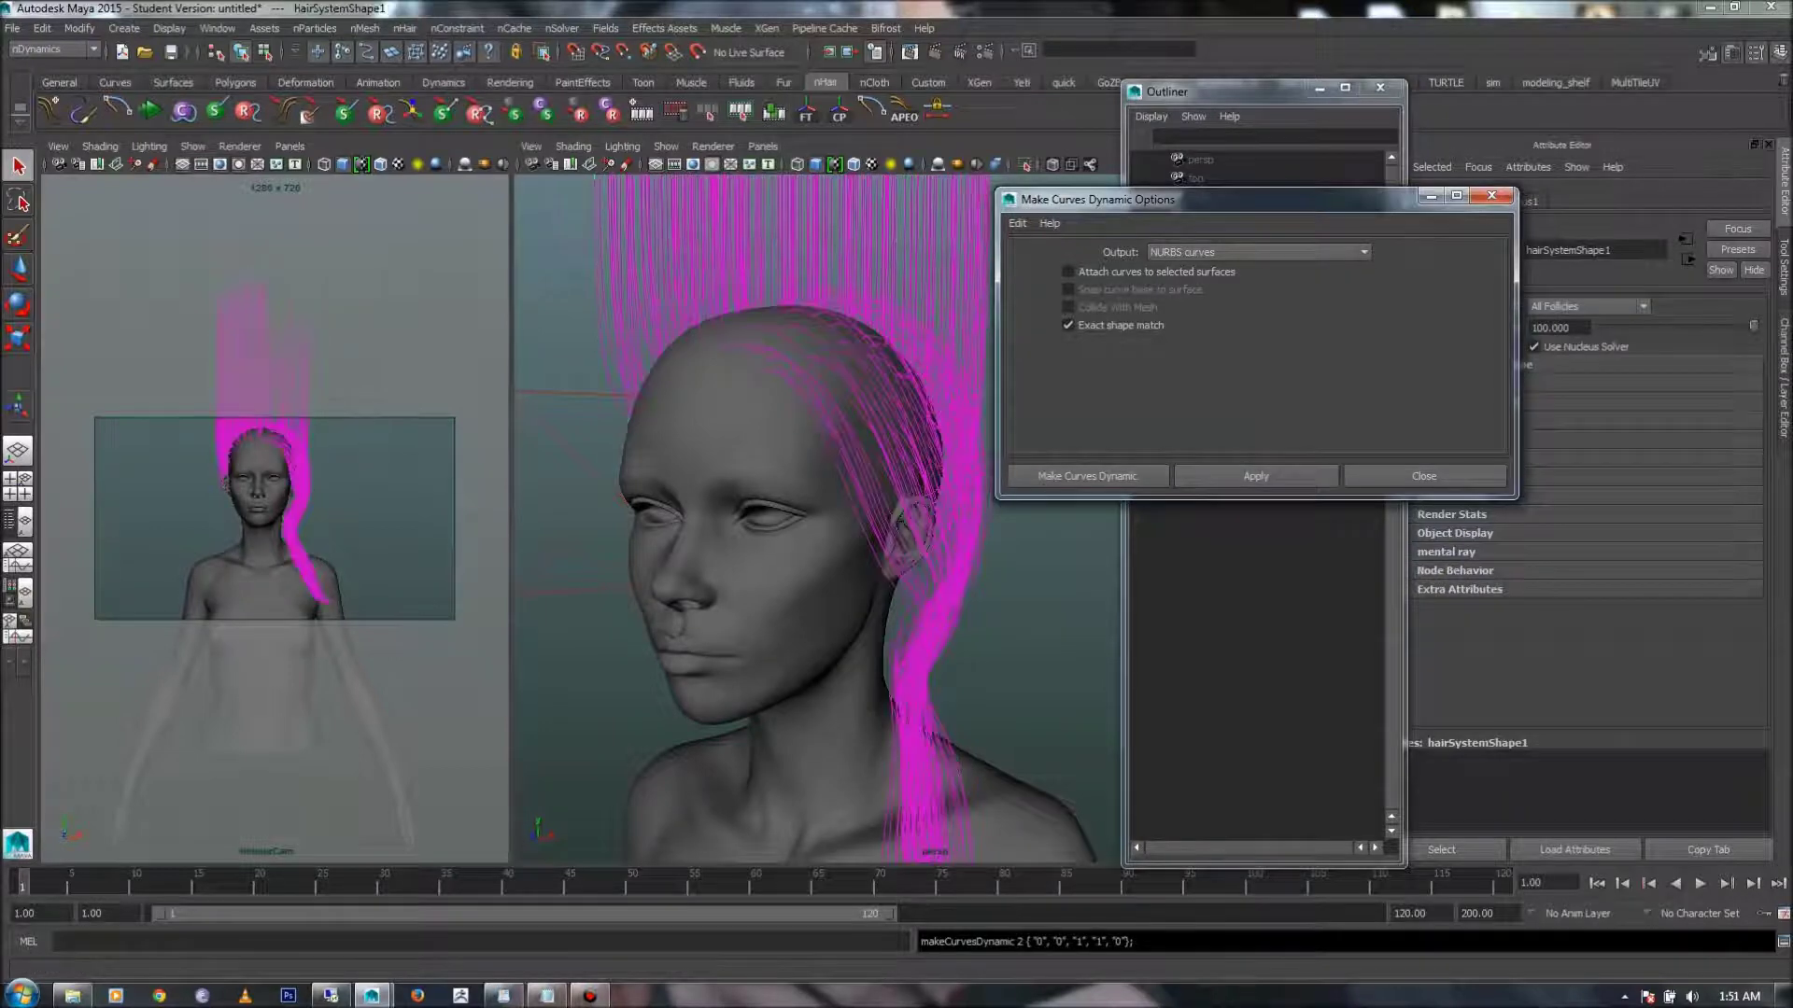
left_click_drag(1256, 199, 765, 350)
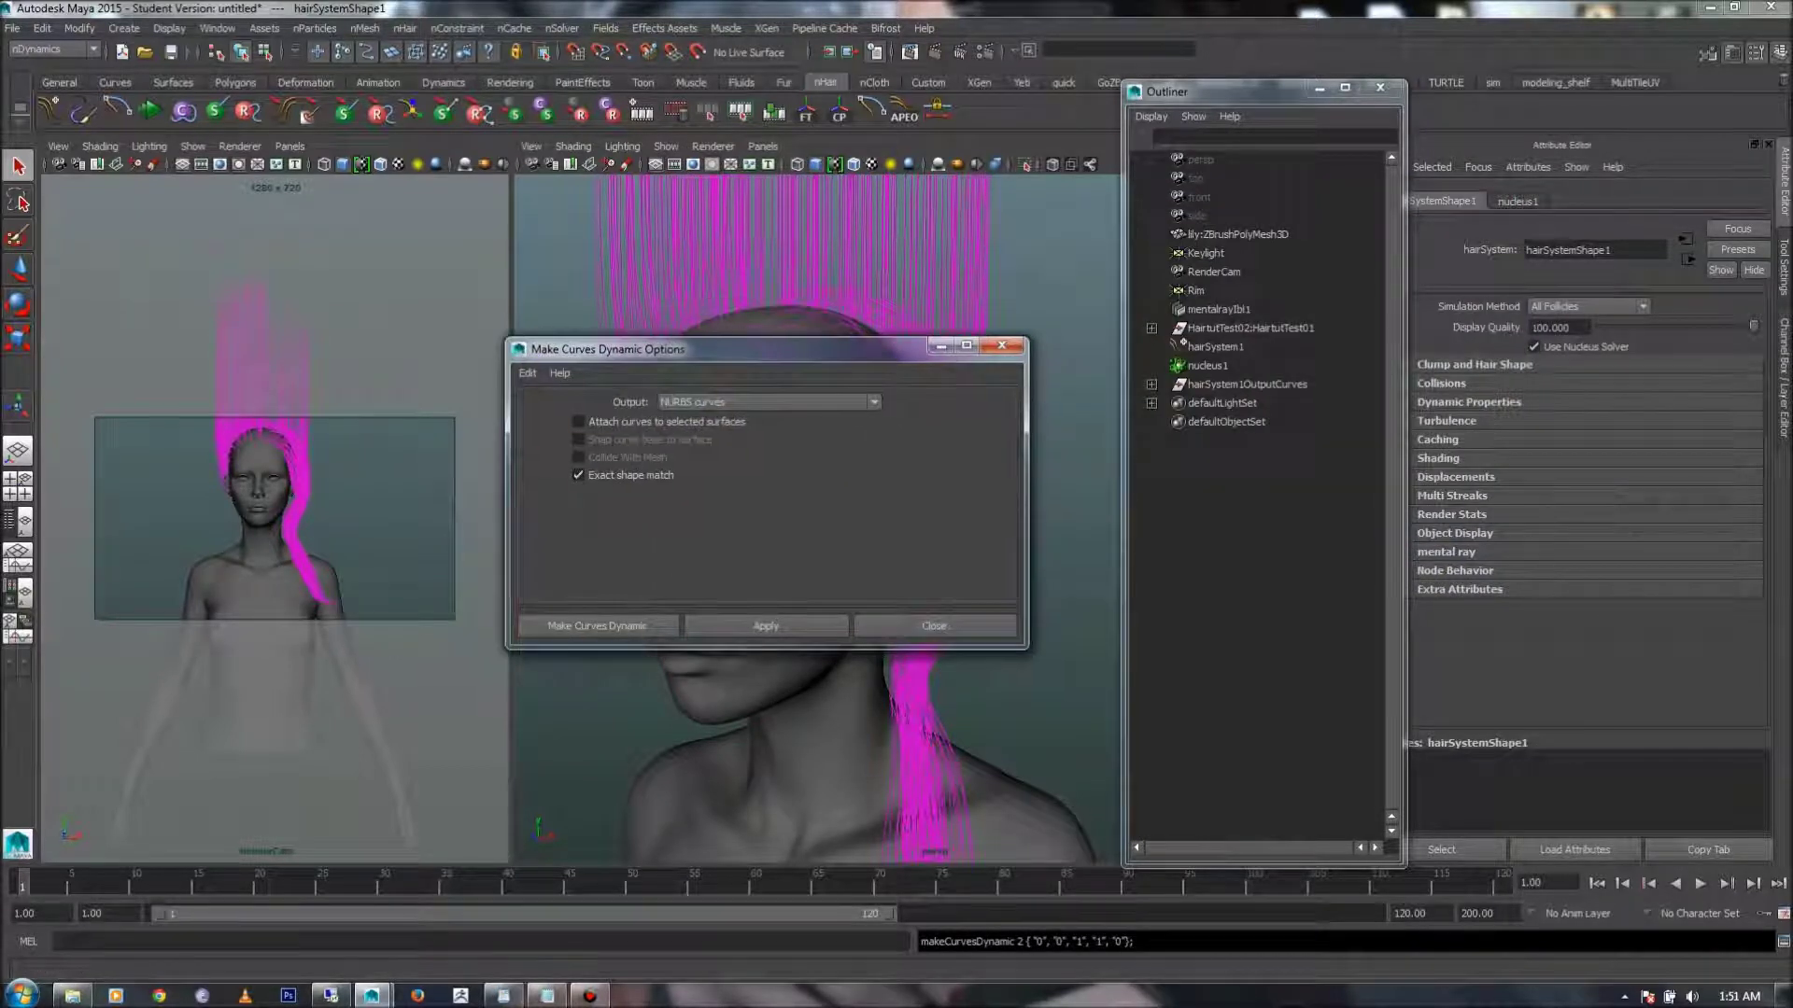
left_click(1002, 346)
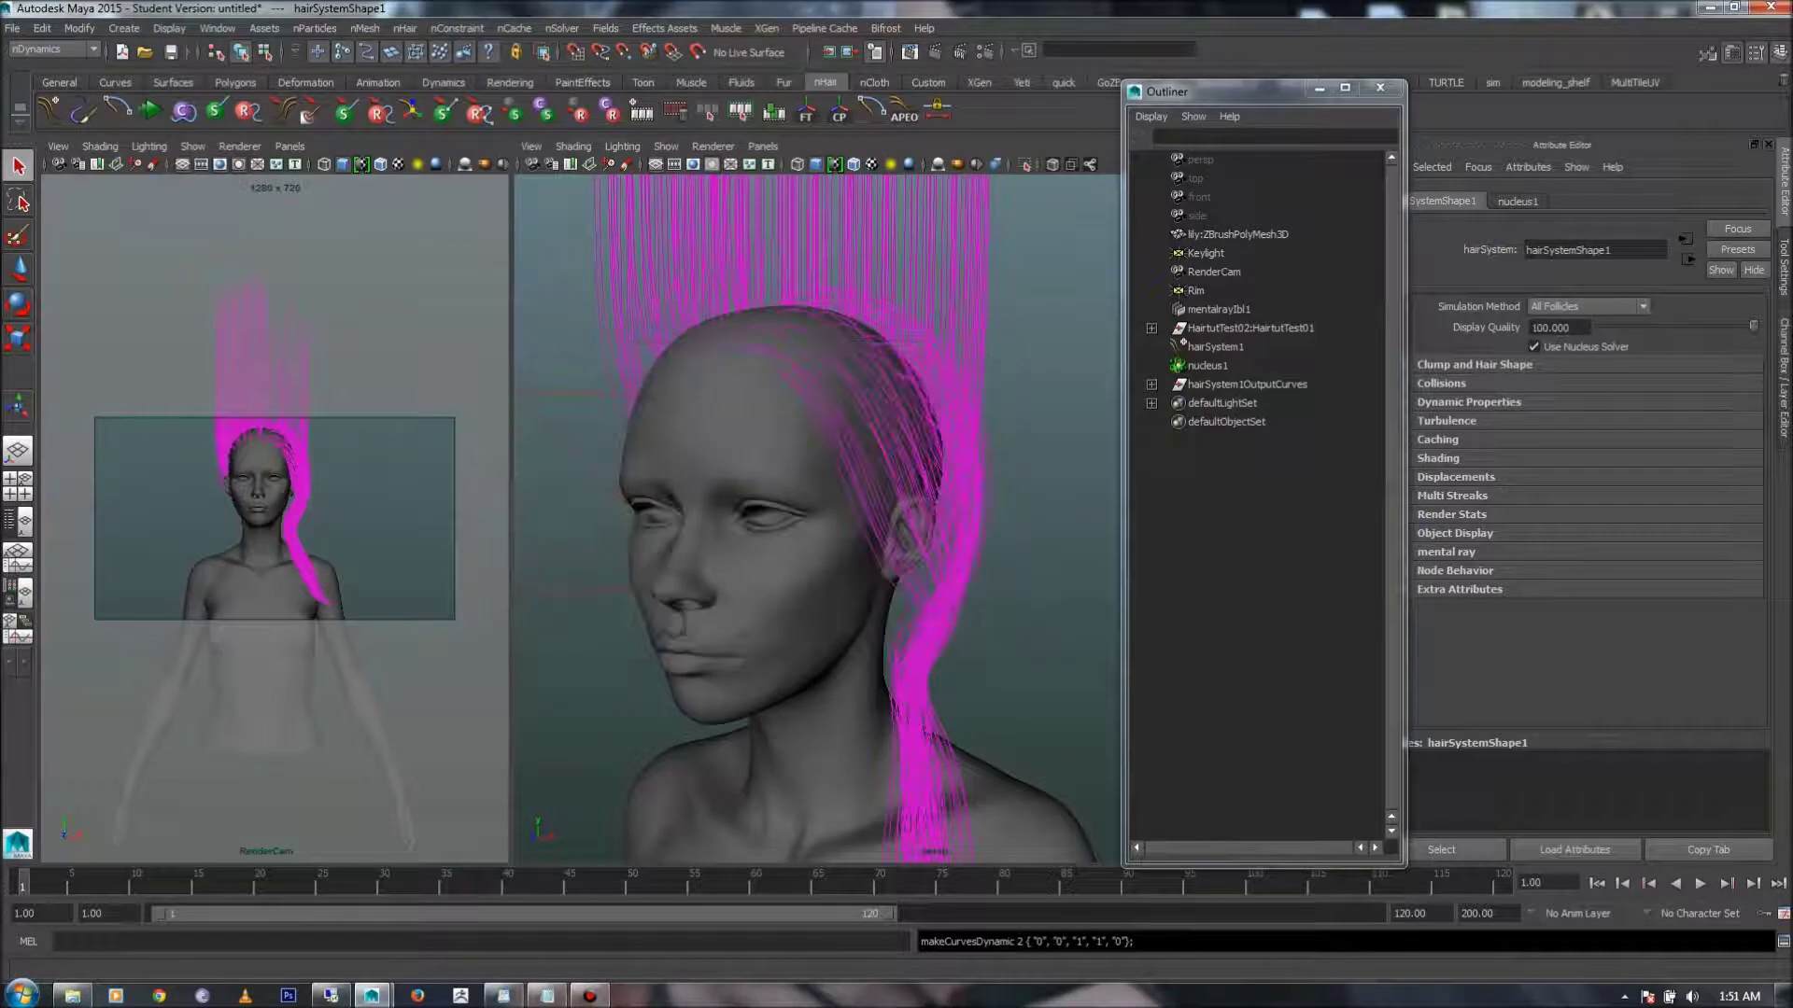
- Examine the follicles inside the HairtutTest02:HairtutTest01 group and the curves inside hairSystem1OutputCurves
left_click(1151, 328)
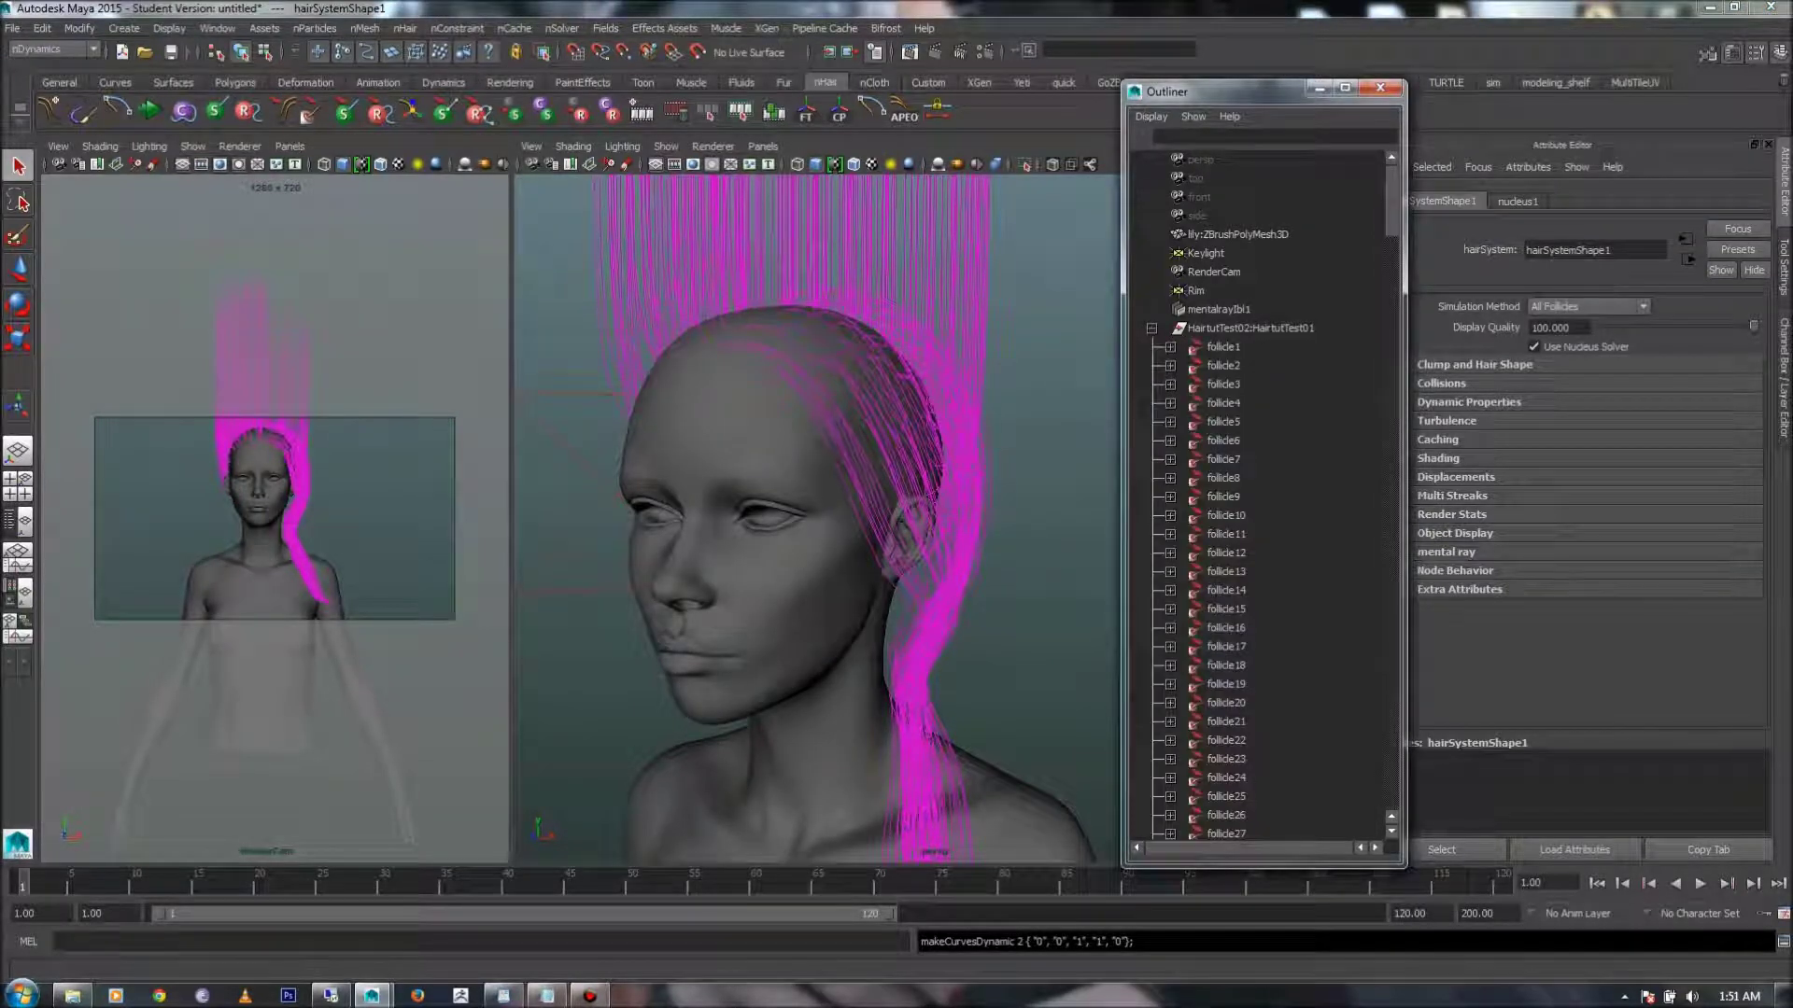
left_click(1151, 328)
left_click(1151, 384)
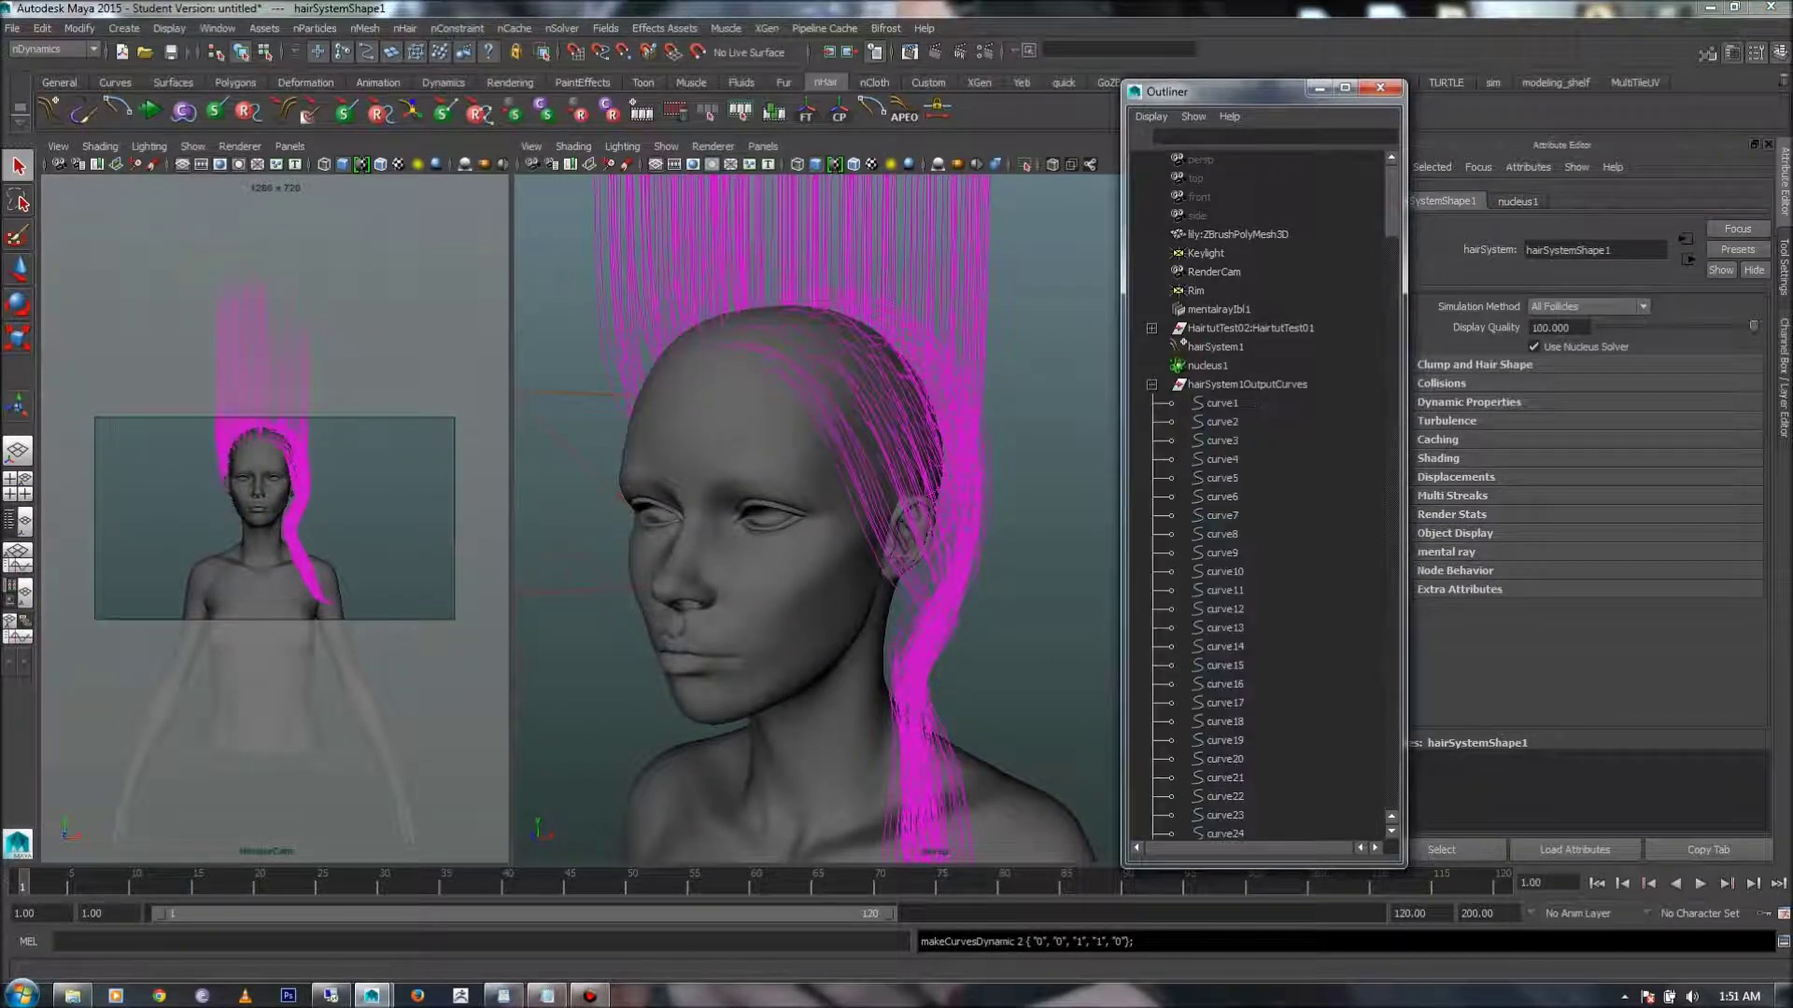
left_click(1151, 384)
- Add Paint Effects output to hairSystem1
left_click(1216, 347)
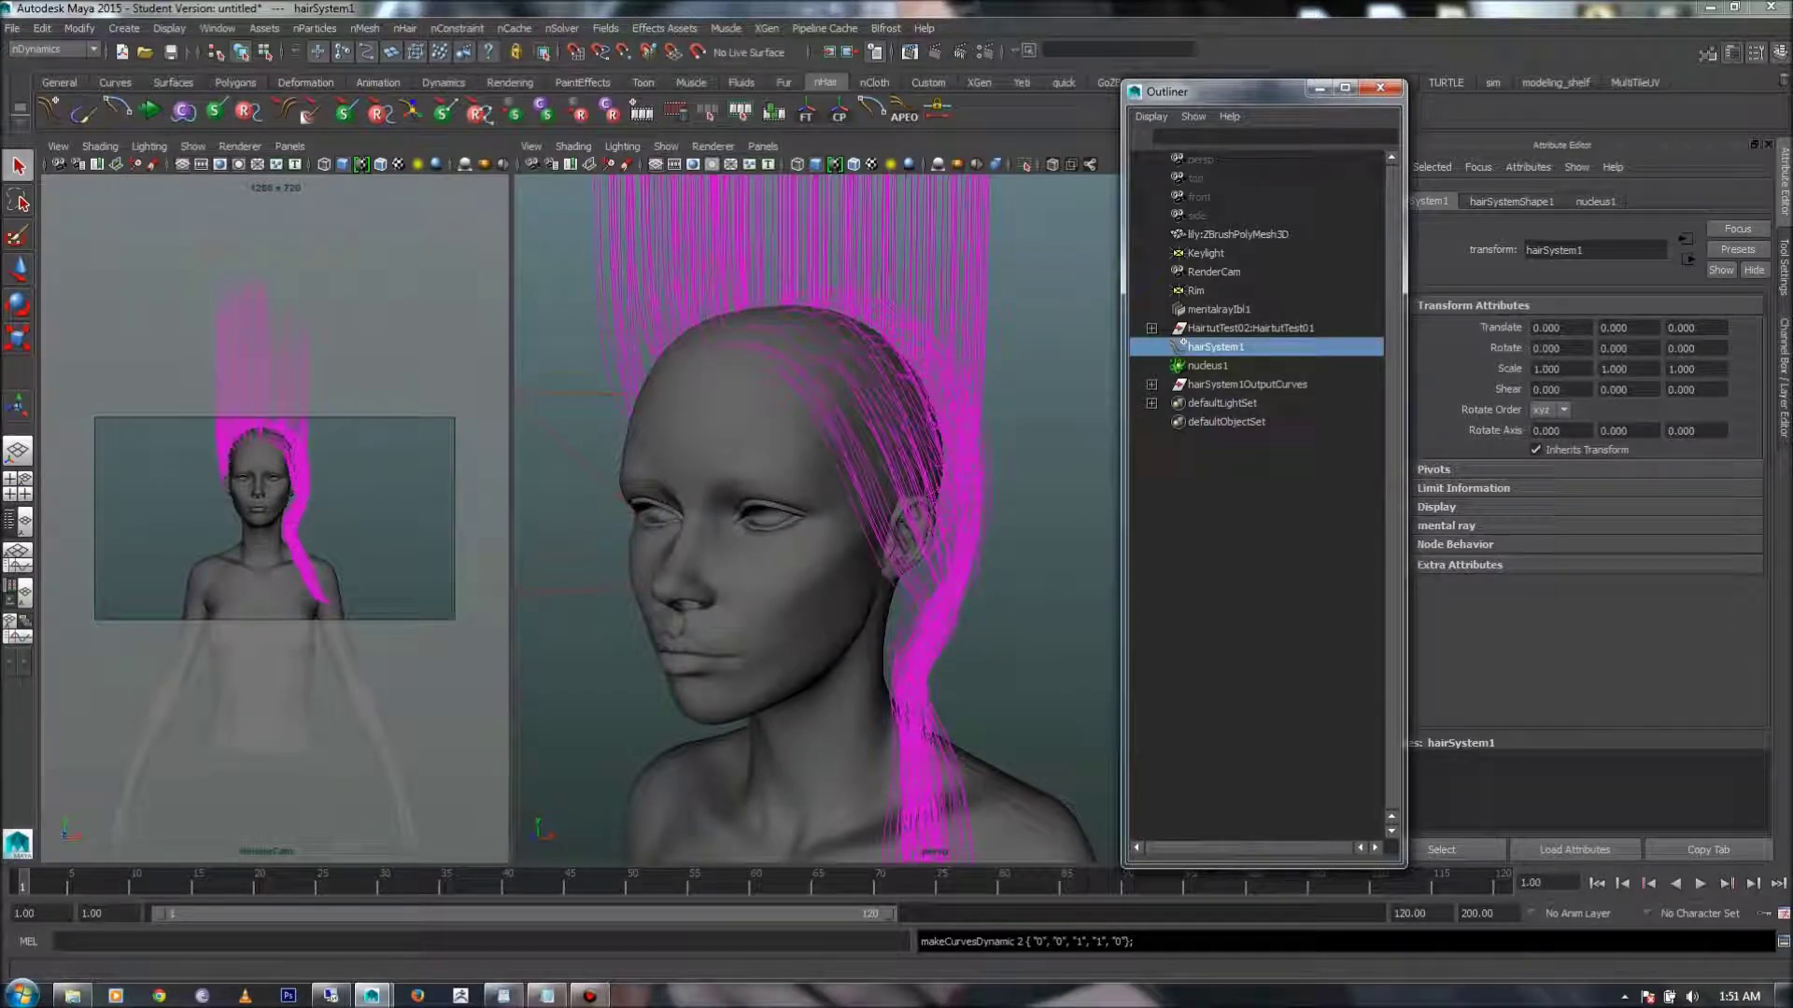
left_click(404, 28)
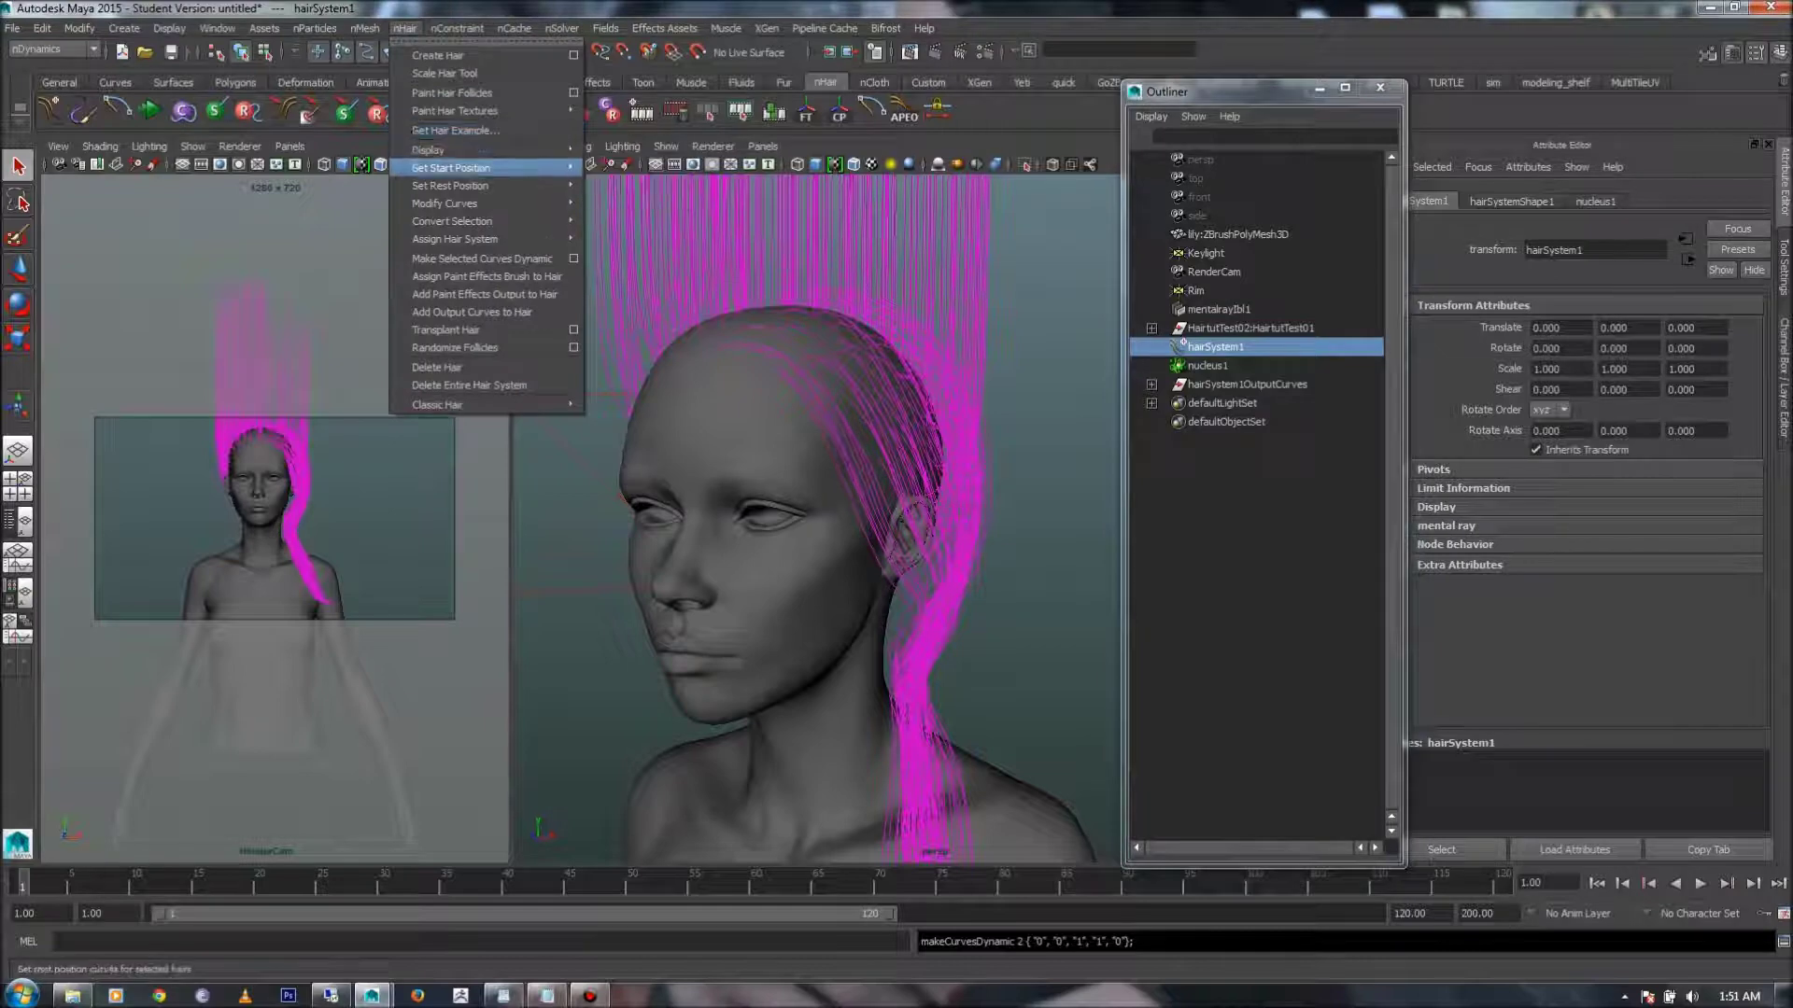
left_click(54, 51)
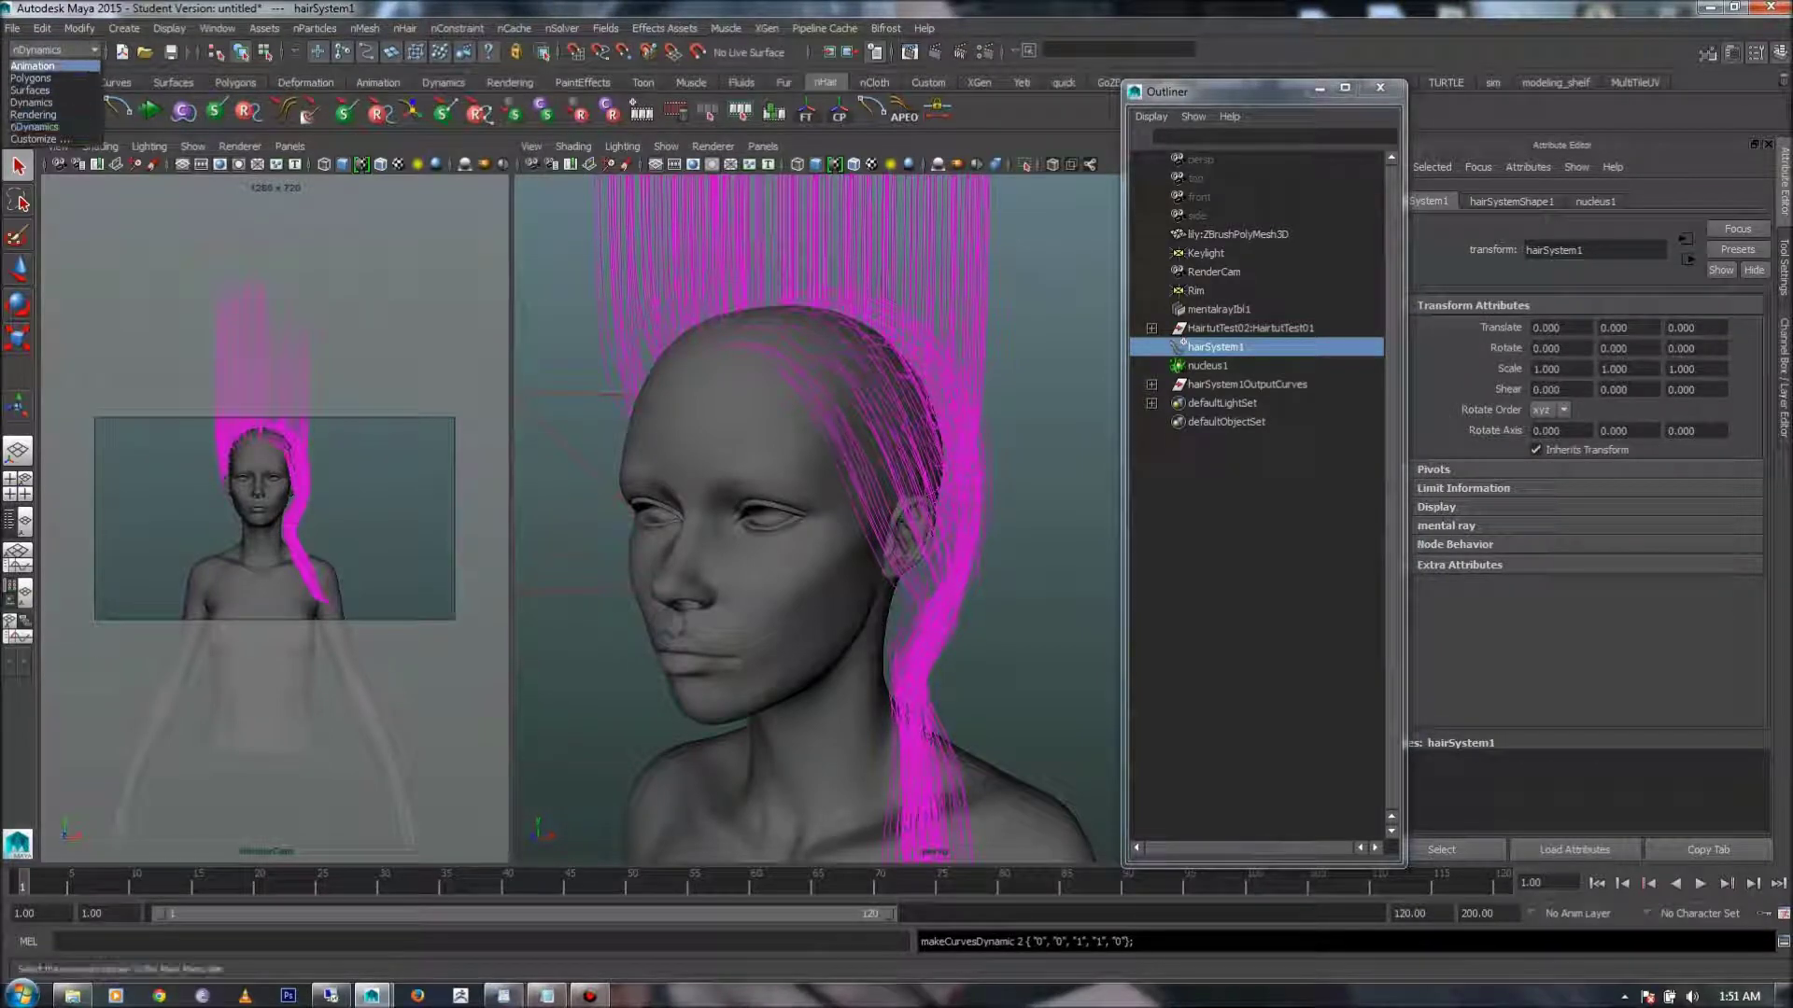
left_click(54, 51)
left_click(404, 28)
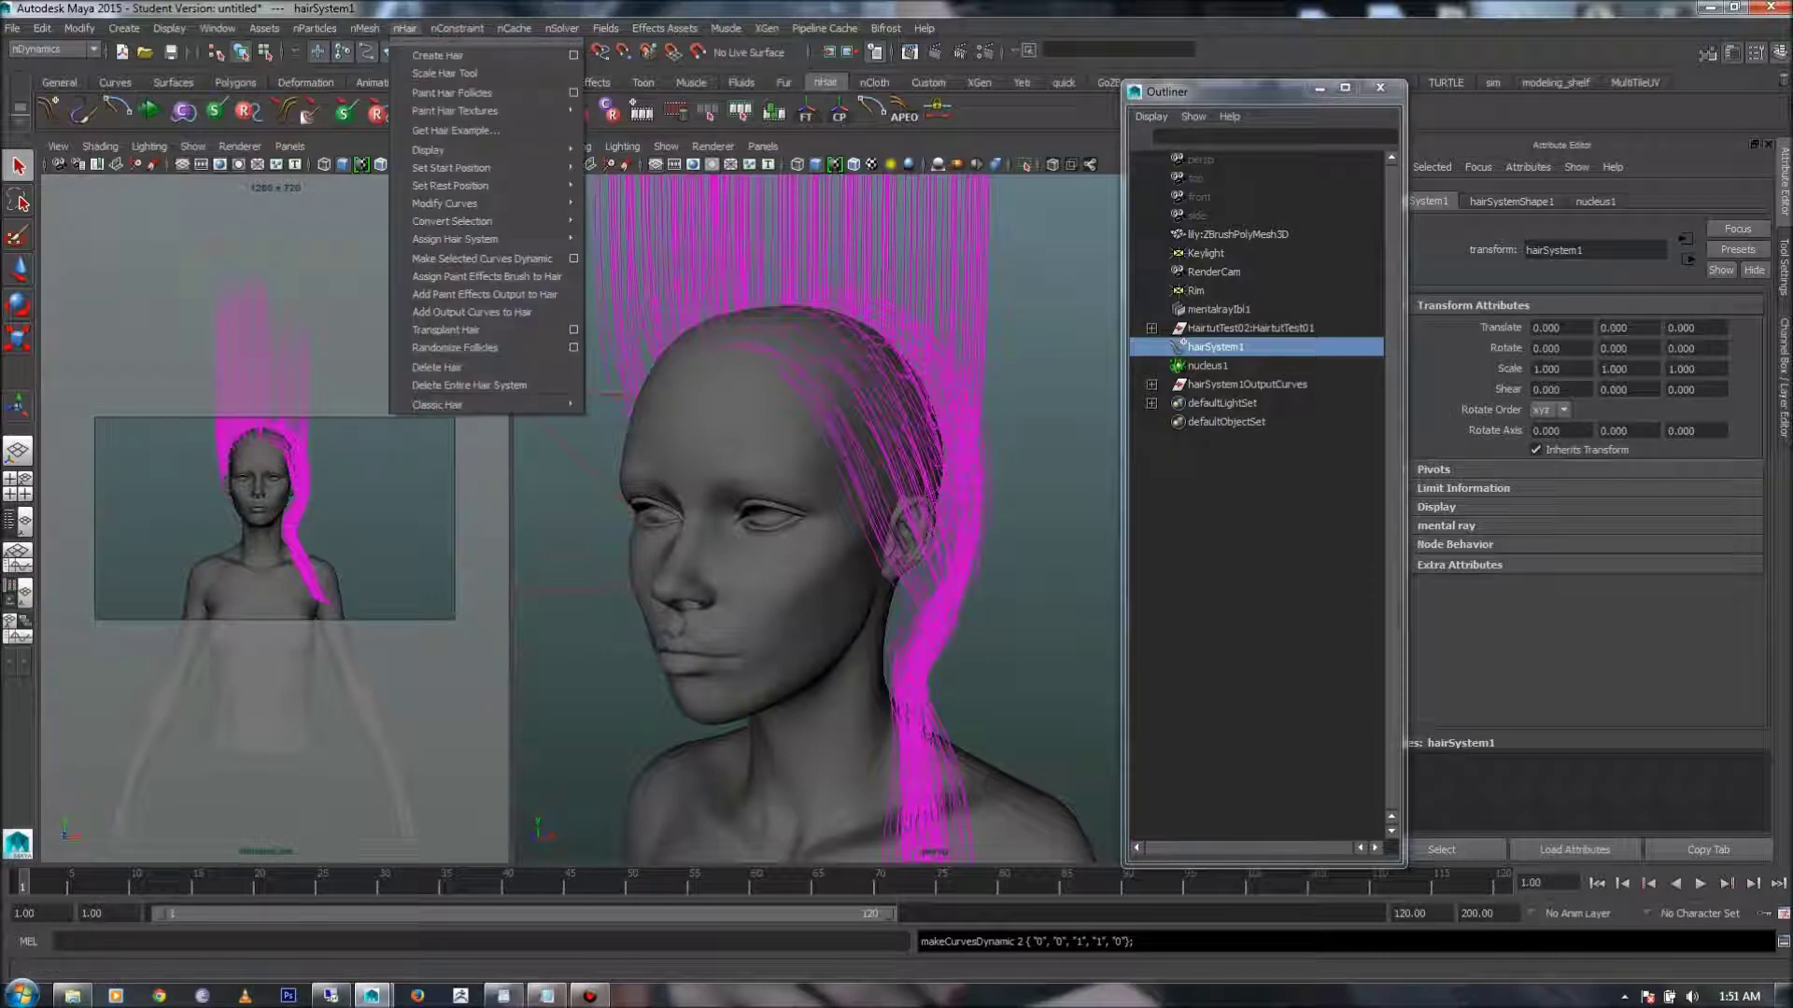
mouse_move(485, 203)
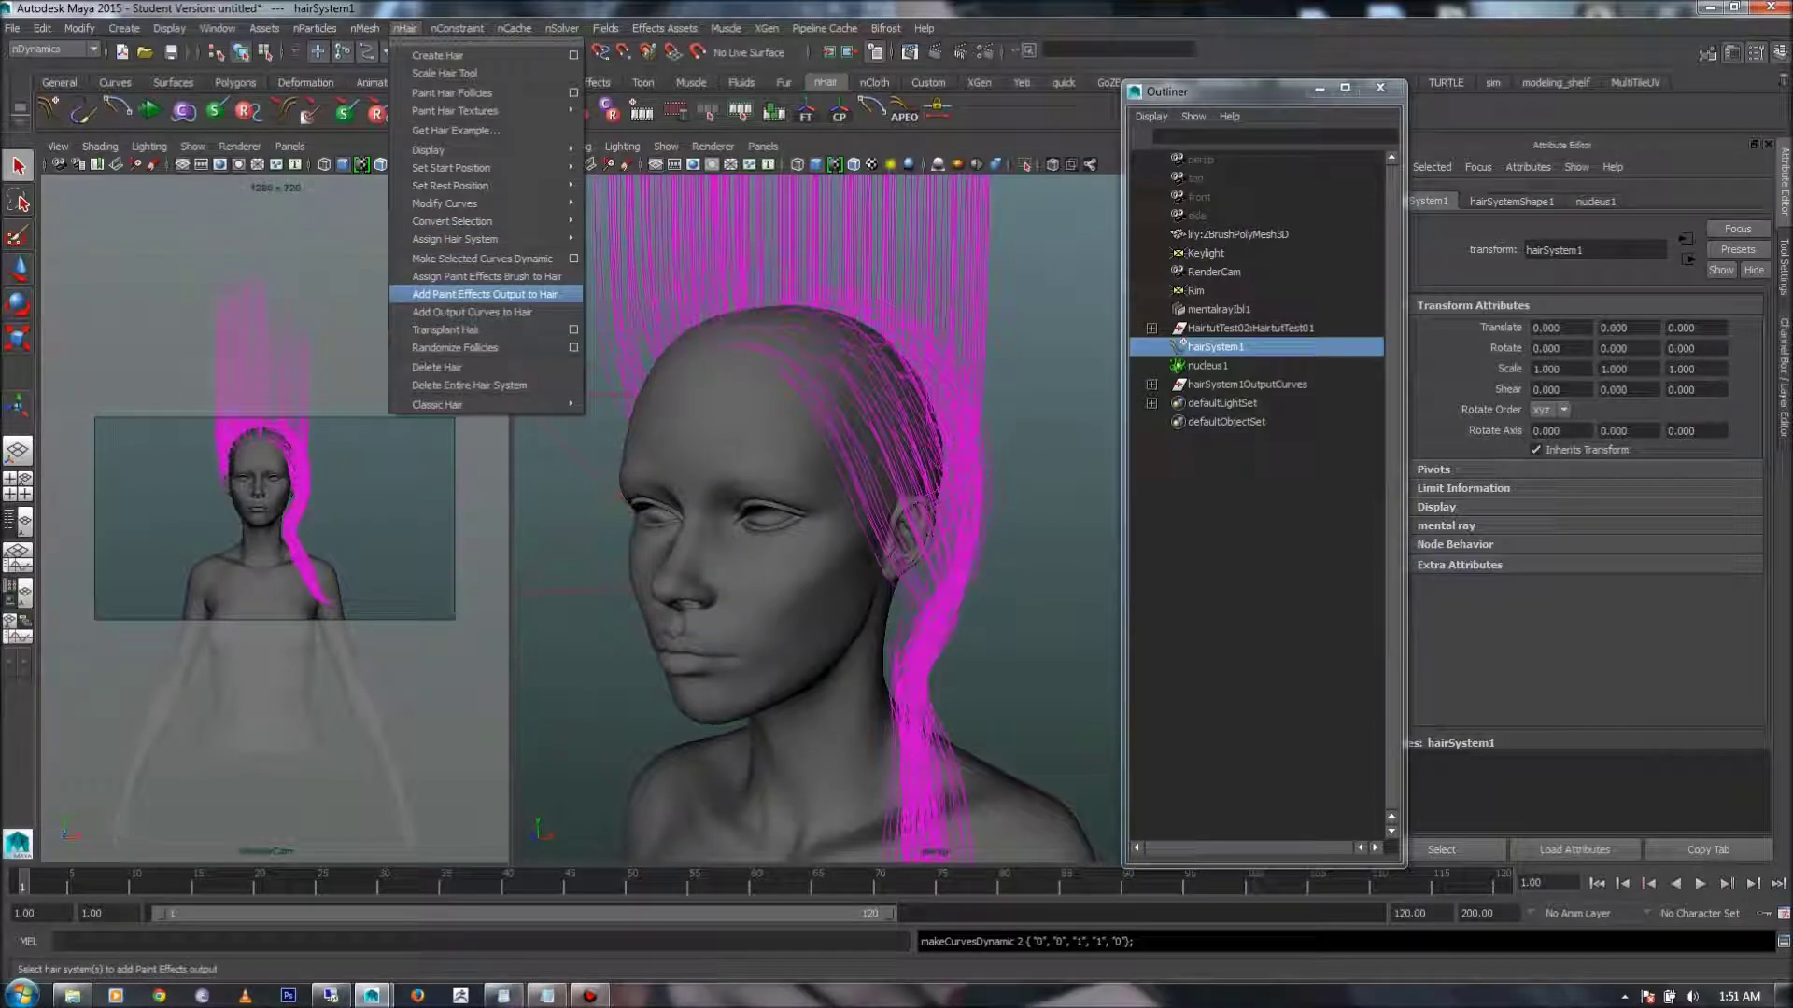
left_click(485, 294)
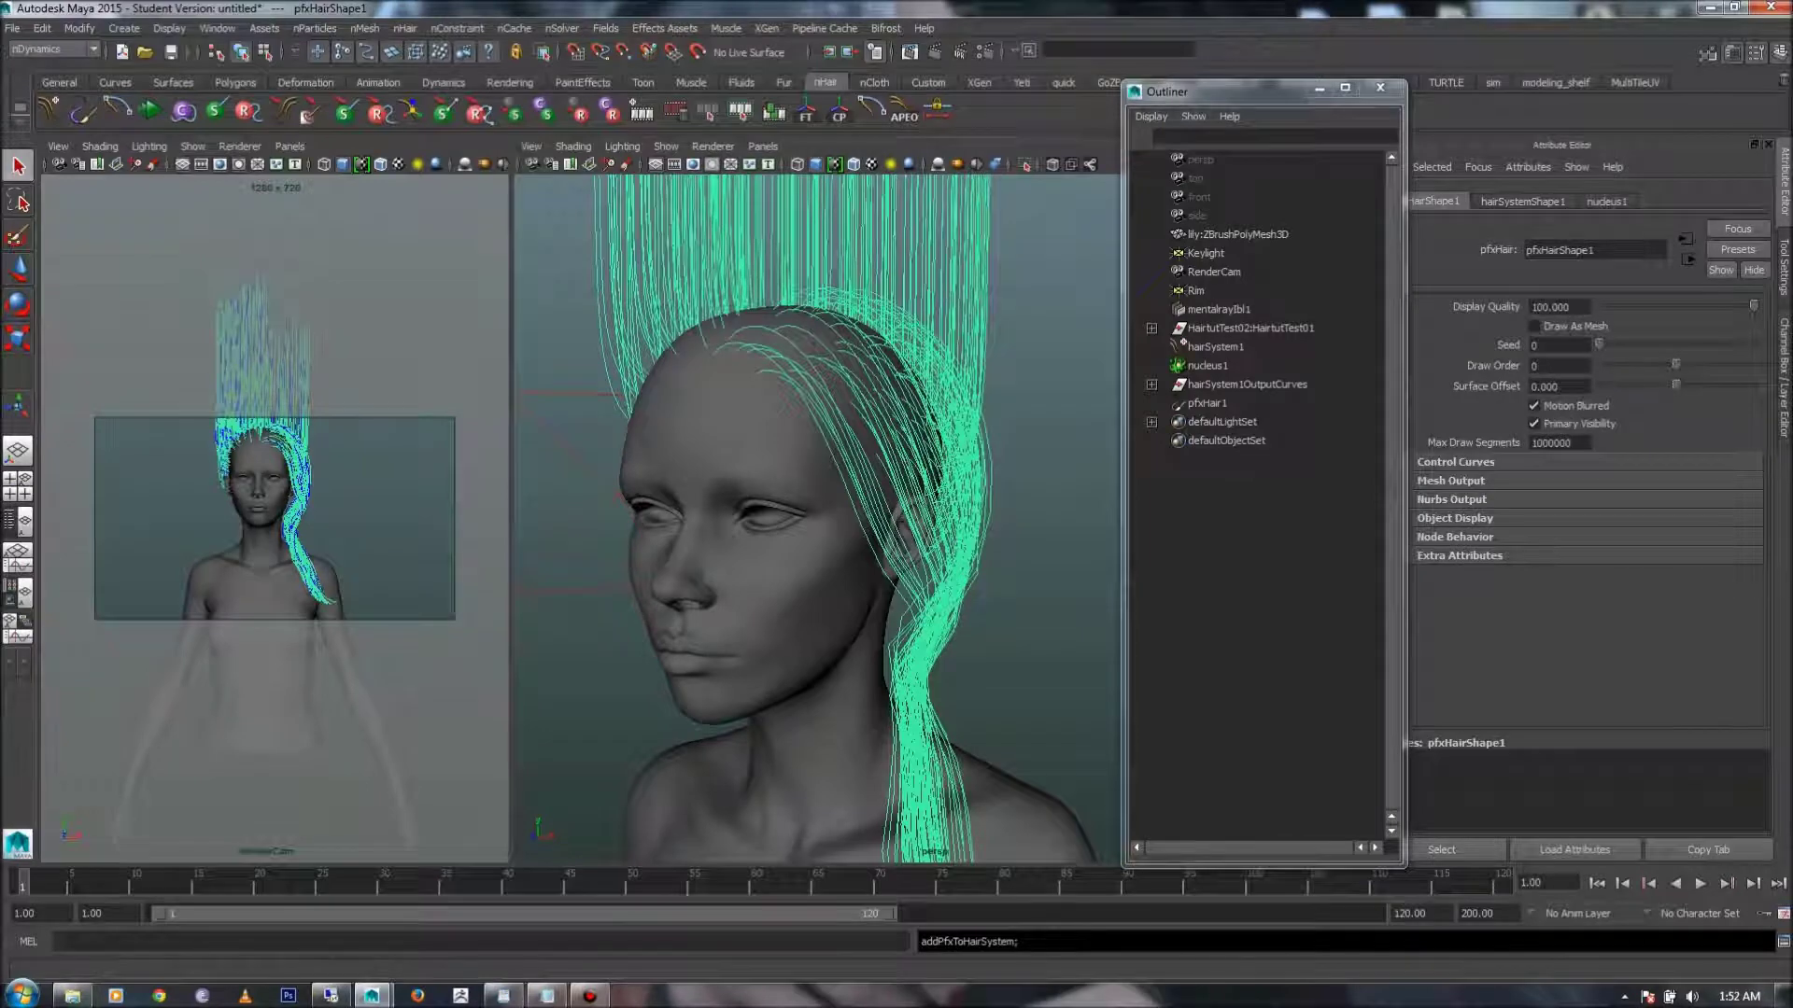
- Clear the selection and switch the perspective view's renderer to Legacy Default Viewport
left_click(713, 146)
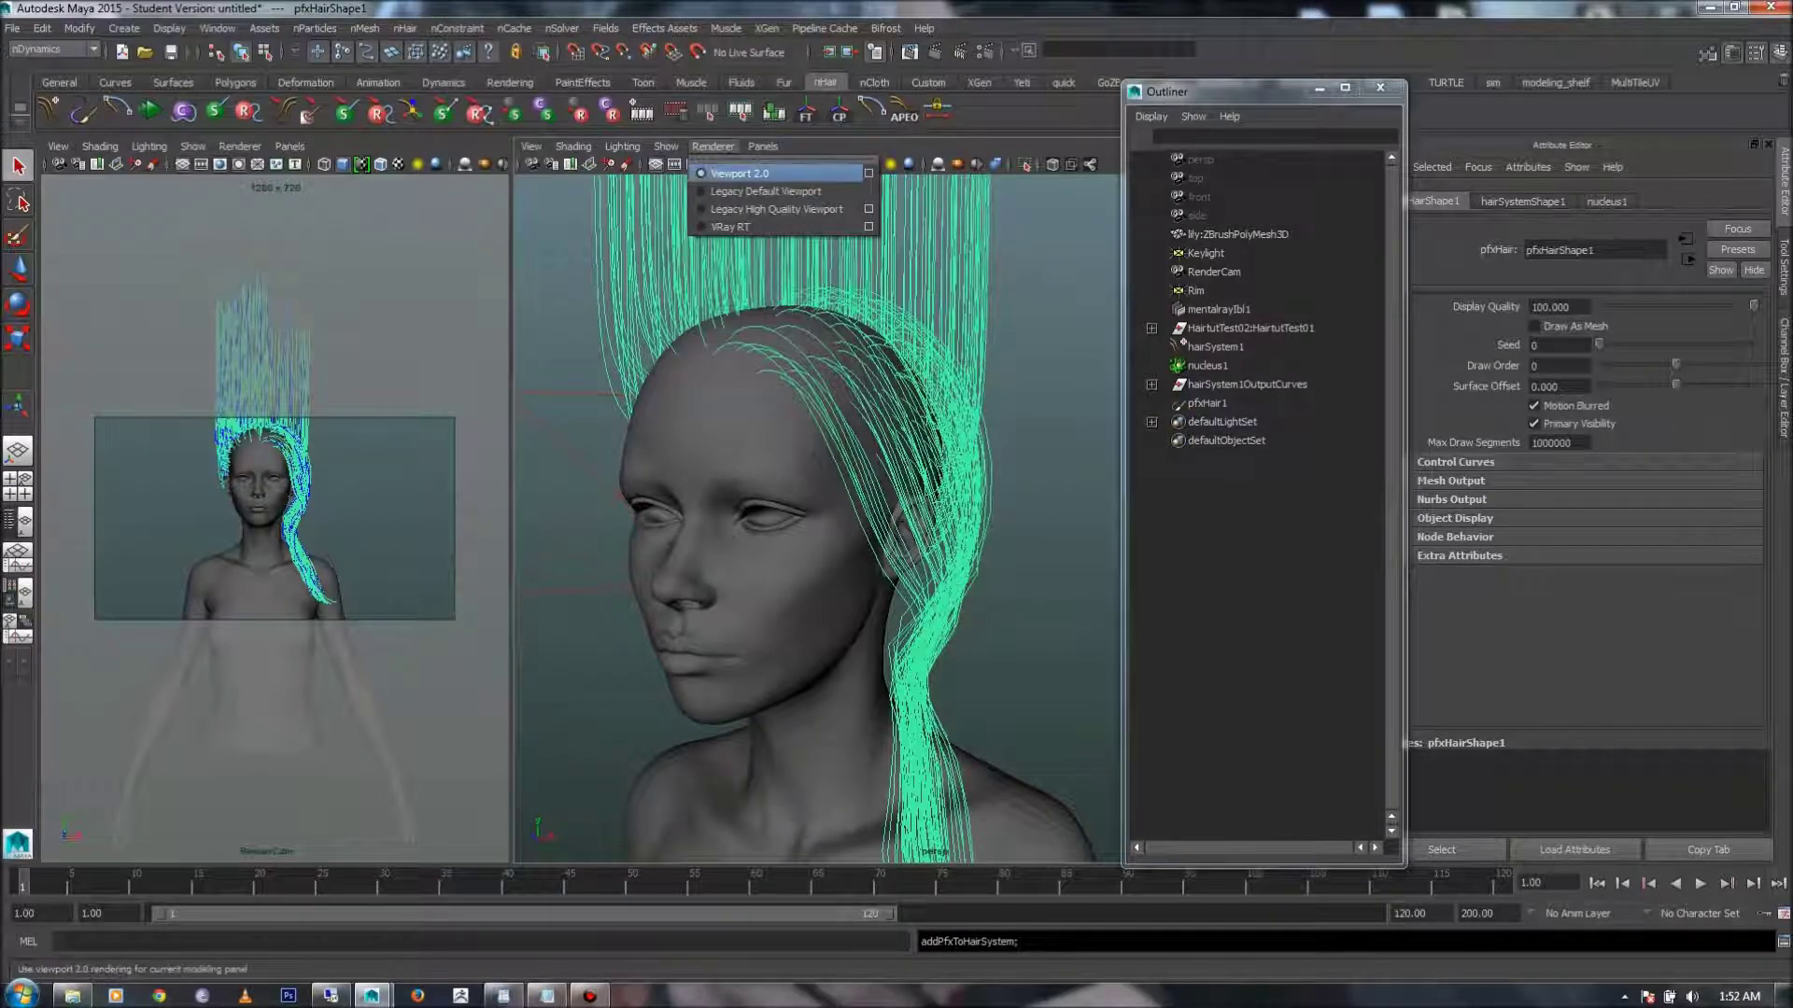
left_click(712, 147)
left_click(1036, 457)
left_click_drag(1027, 467, 859, 469, "alt")
right_click_drag(859, 469, 990, 448, "alt")
middle_click_drag(990, 448, 999, 597, "alt")
left_click_drag(934, 522, 1060, 546, "alt")
left_click(713, 147)
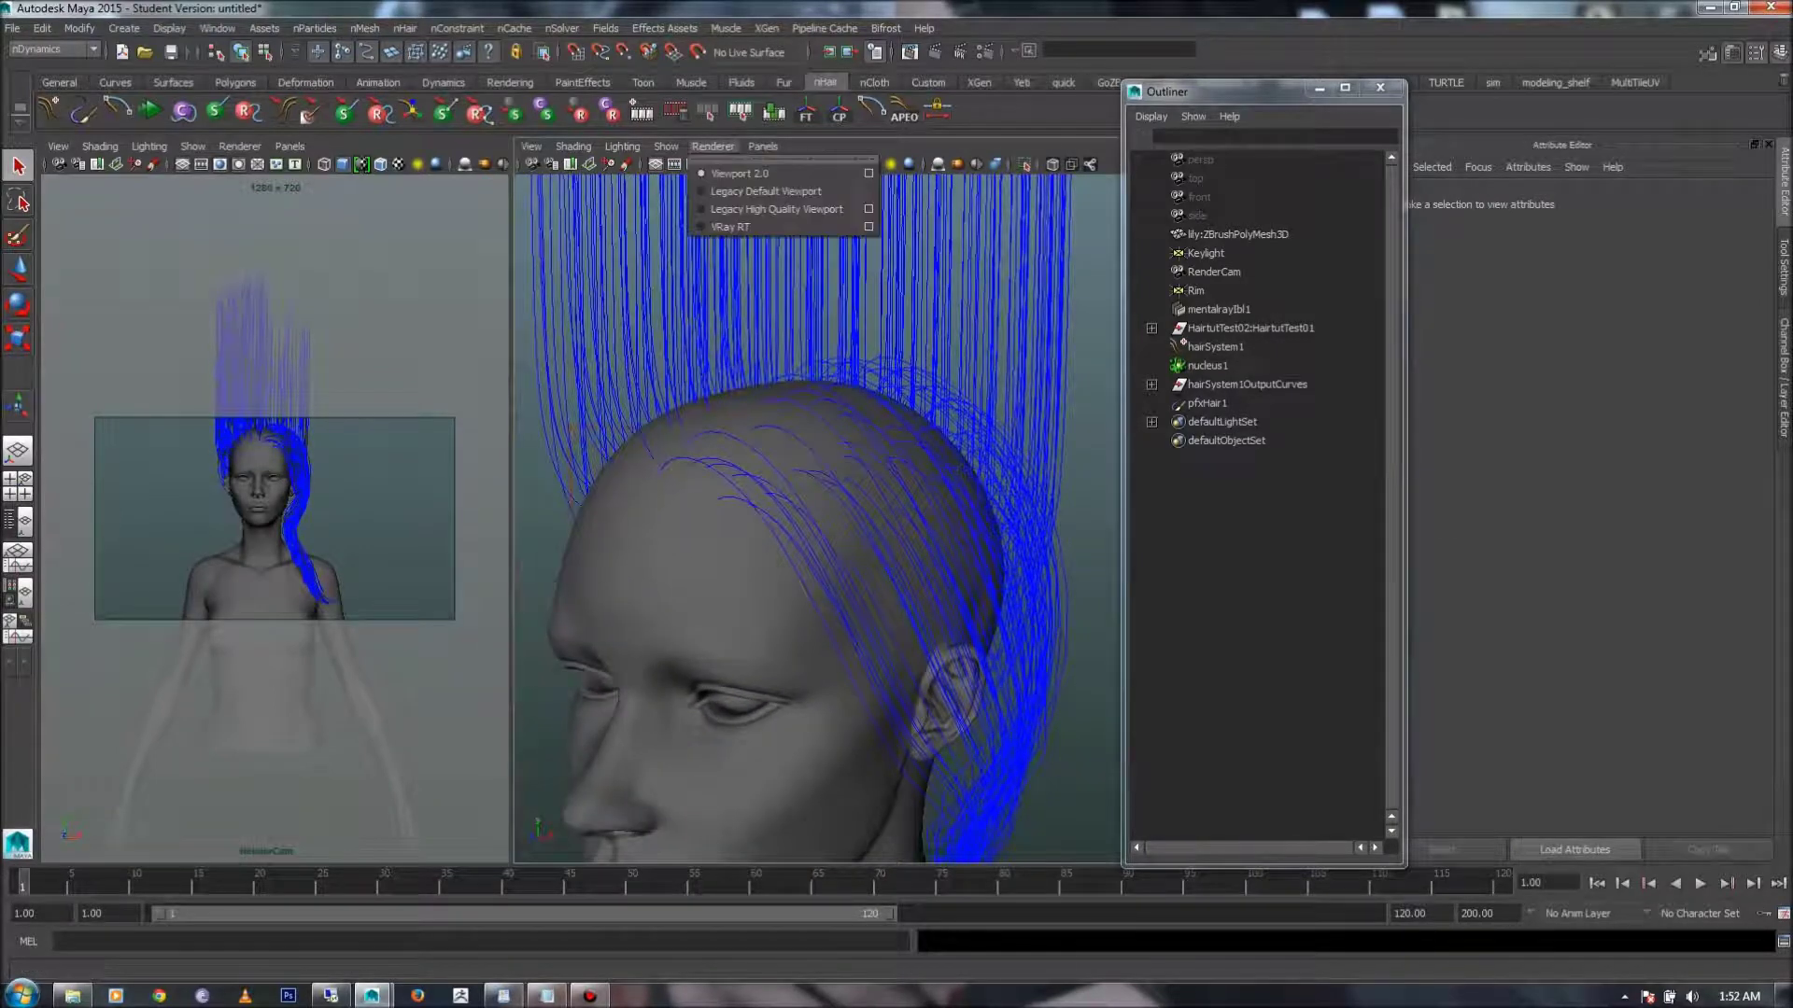
left_click(747, 190)
- Inspect the Paint Effects hair on the head and along the ponytail from several angles
left_click_drag(841, 514, 957, 516, "alt")
mouse_move(840, 523)
right_mouse_down("alt")
mouse_move(887, 523)
mouse_move(821, 523)
right_mouse_up("alt")
left_click_drag(822, 560, 803, 495, "alt")
right_click_drag(840, 533, 803, 533, "alt")
middle_click_drag(803, 532, 723, 401, "alt")
right_click_drag(747, 467, 850, 467, "alt")
left_click_drag(831, 486, 897, 485, "alt")
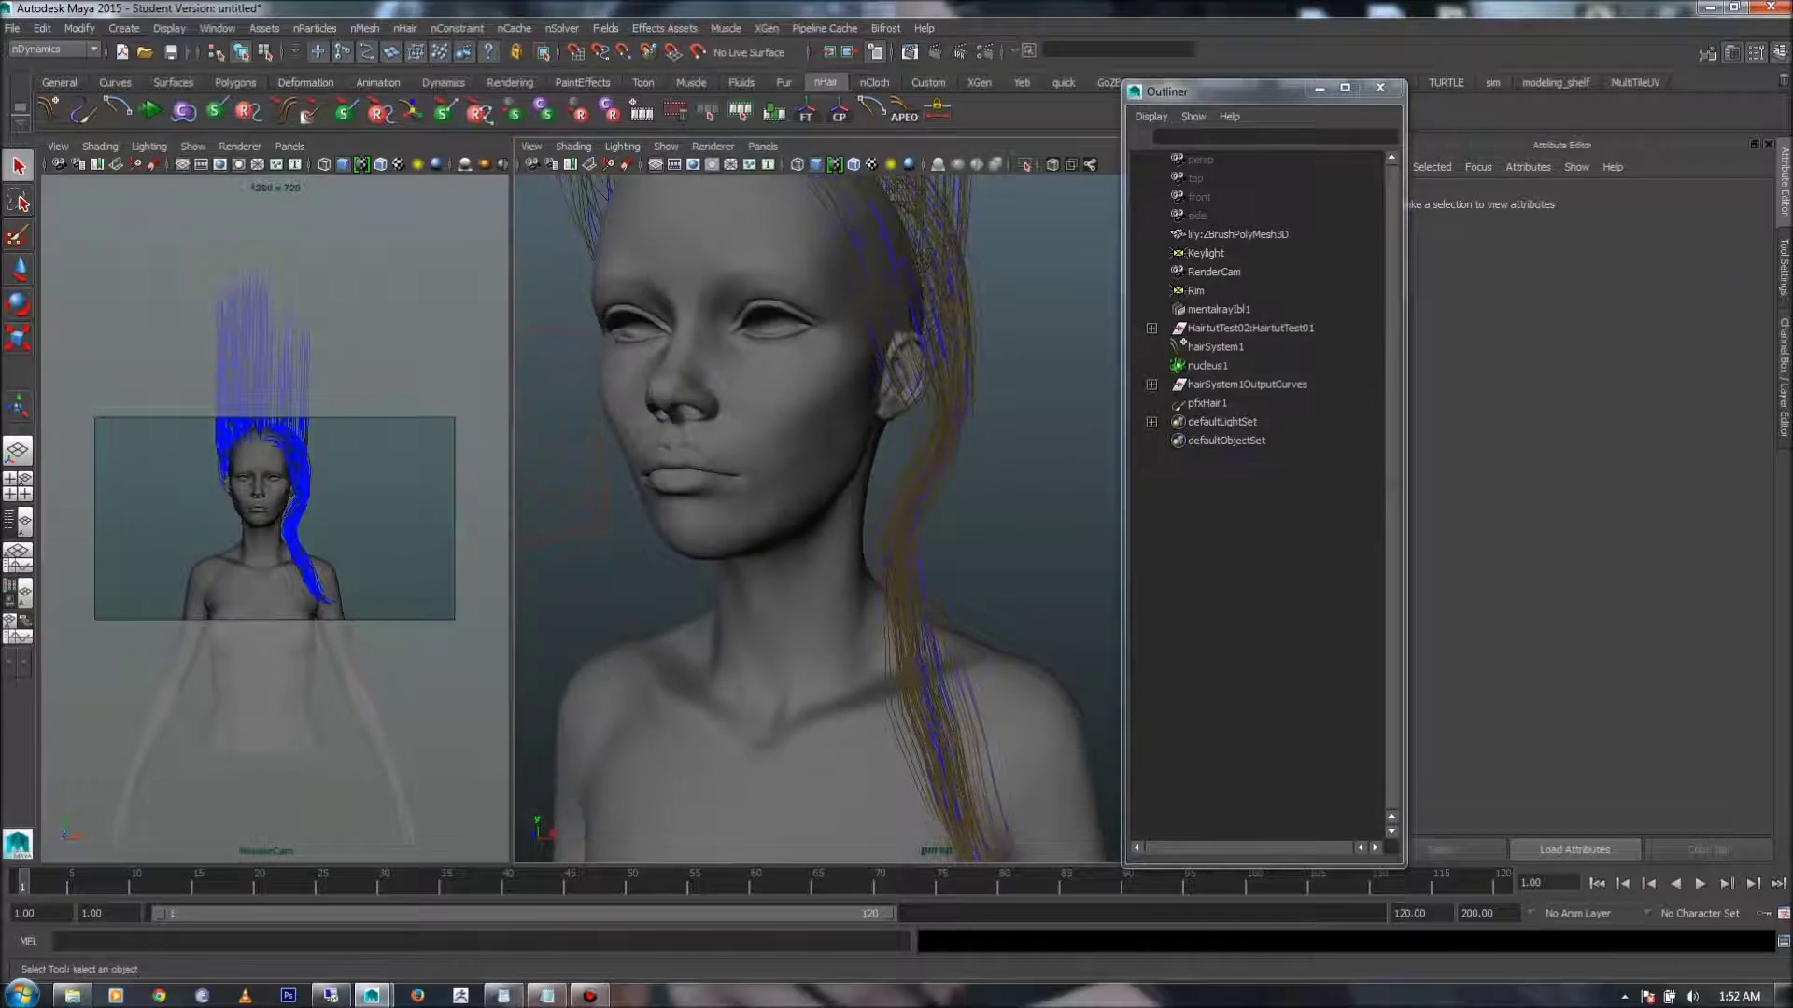
- Open the Clump and Hair Shape attributes of hairSystemShape1
left_click(1216, 347)
left_click_drag(1242, 90, 1153, 109)
left_click(1511, 202)
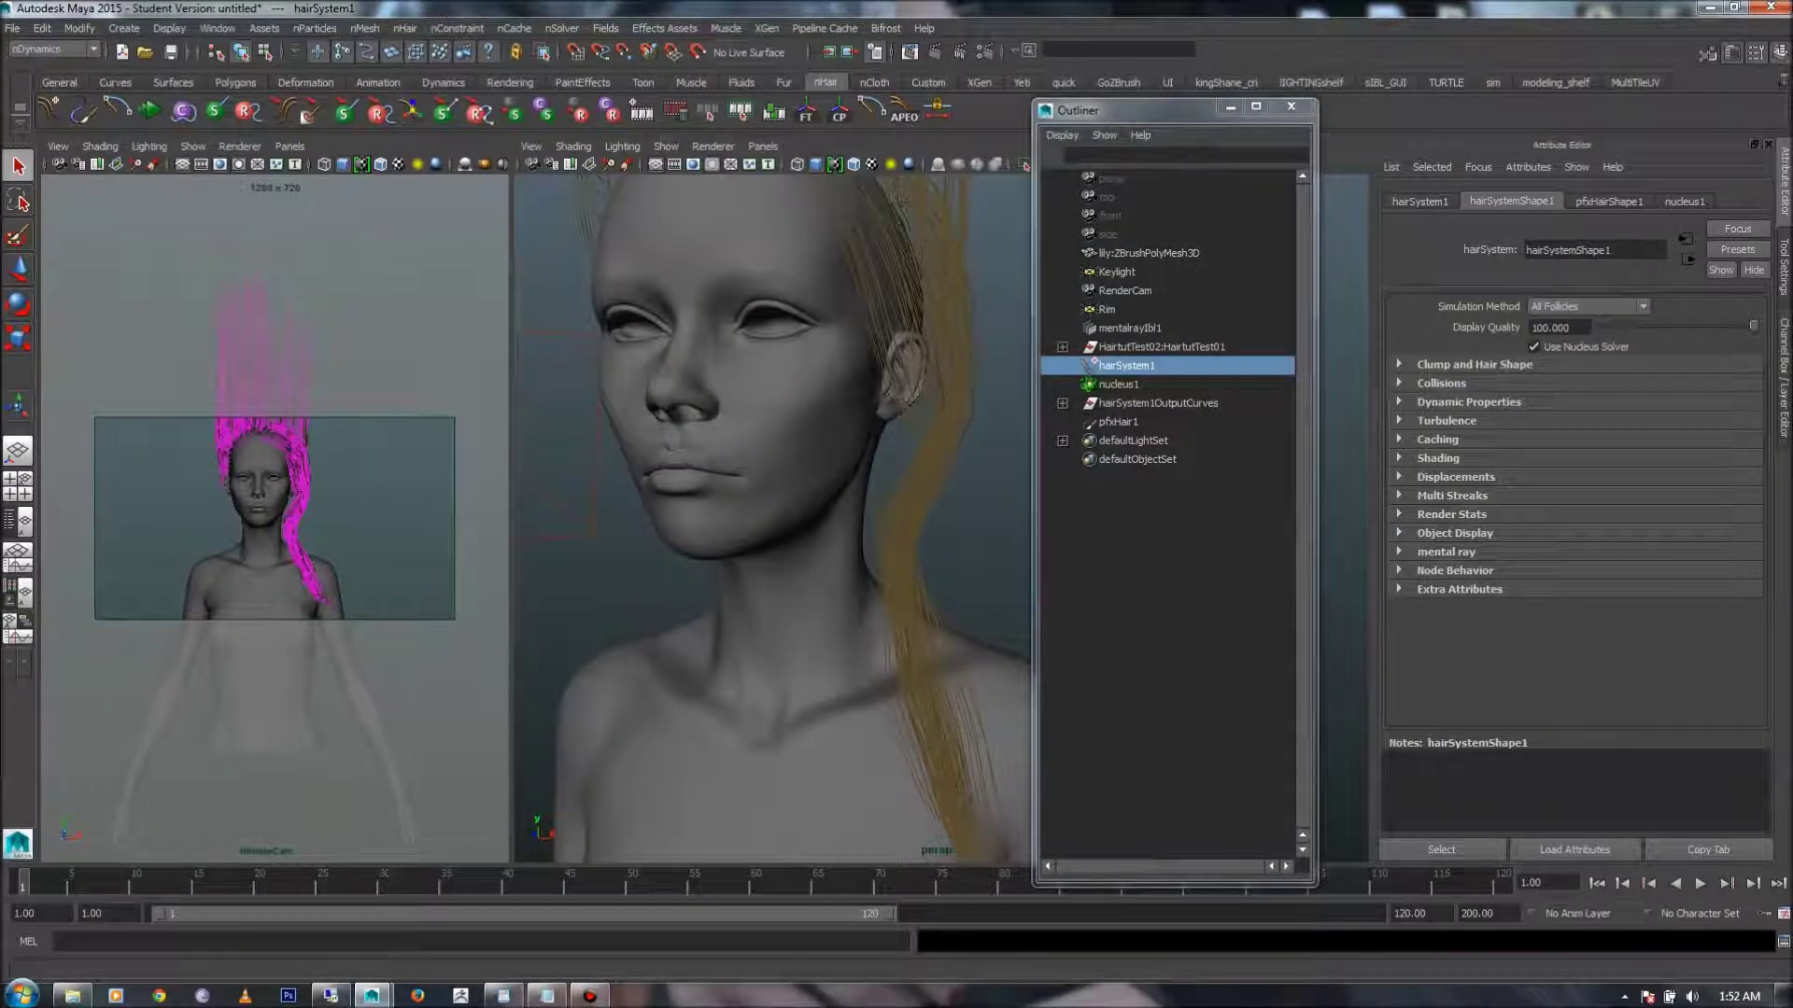
left_click(1474, 365)
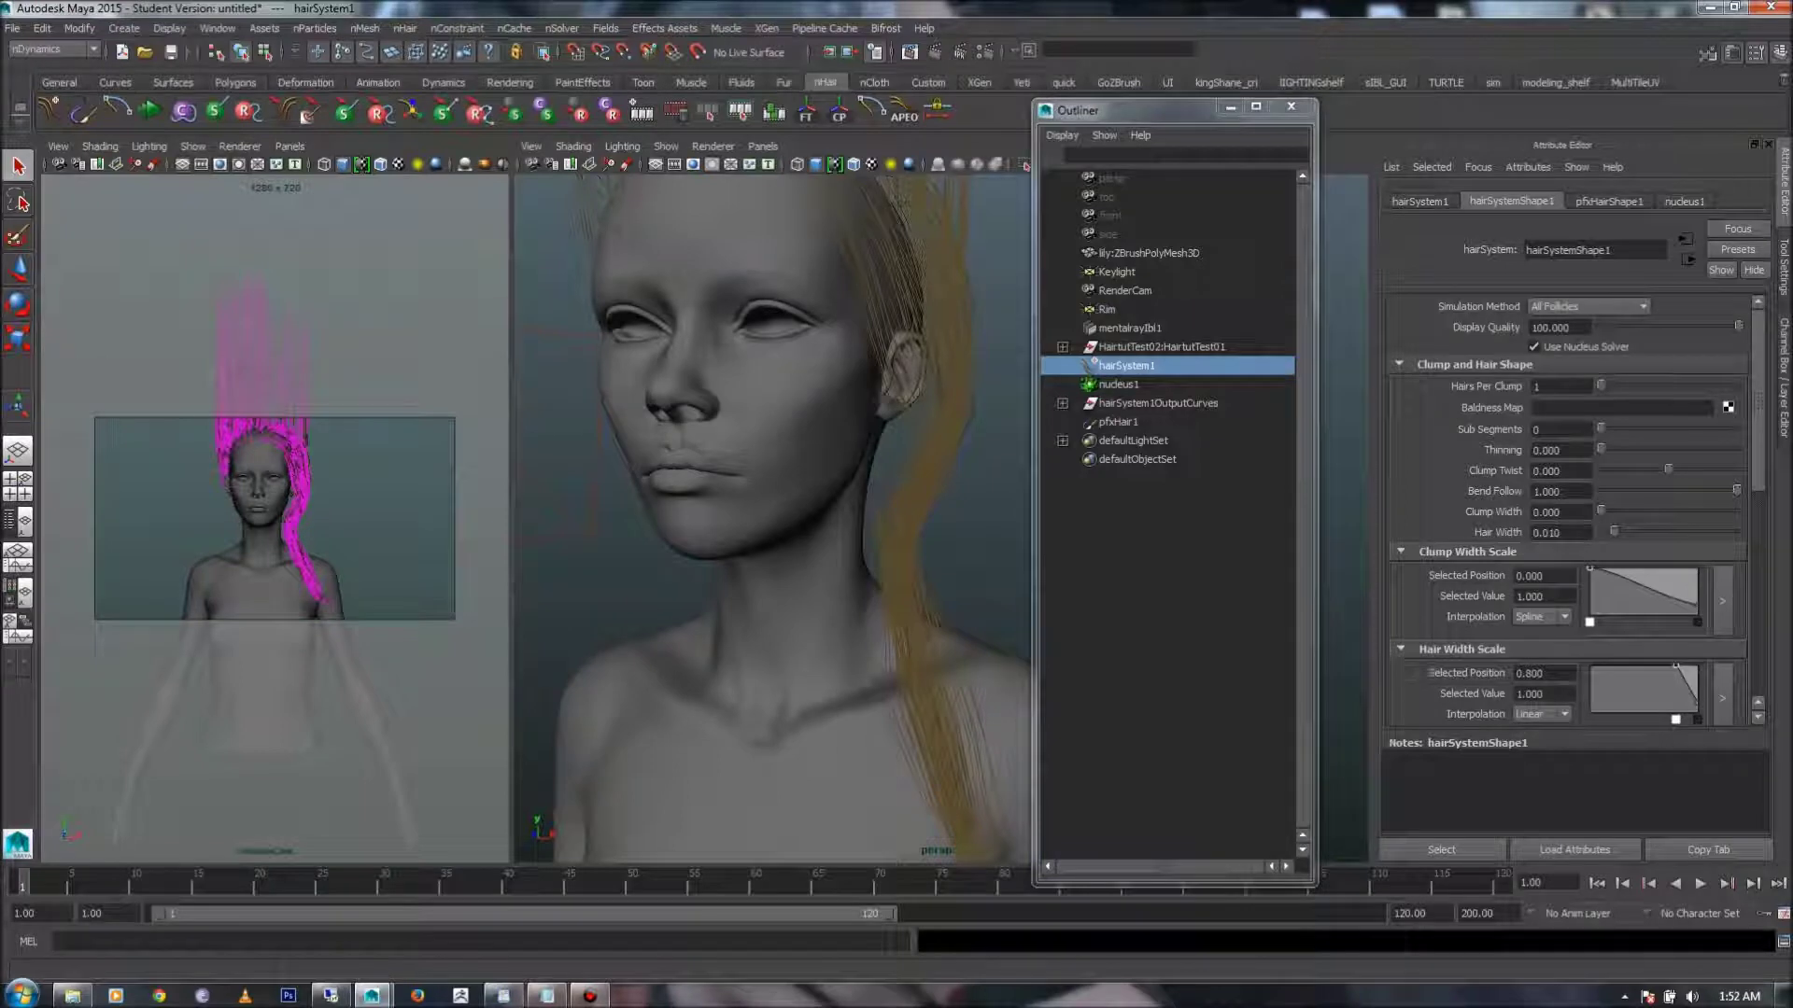
- Try 12 hairs per clump on the hair system, and set the value back to 1
double_click(1536, 386)
type("12")
key("Return")
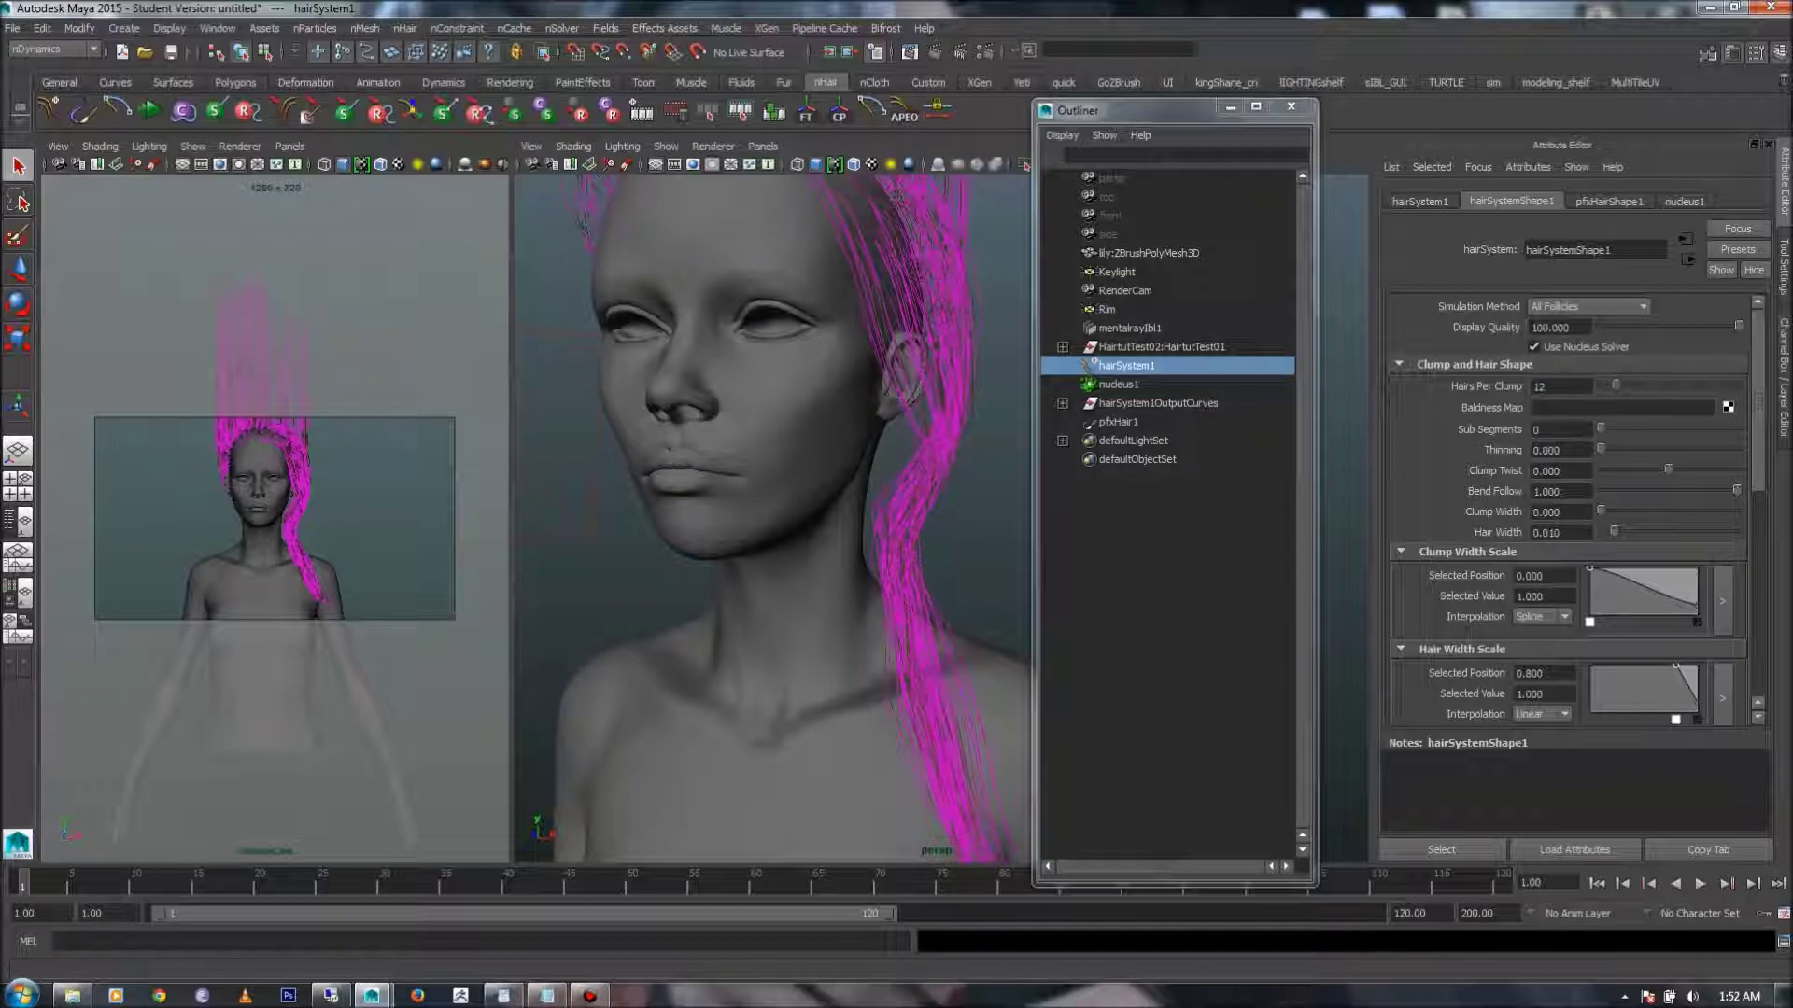
double_click(1538, 386)
type("1")
key("Return")
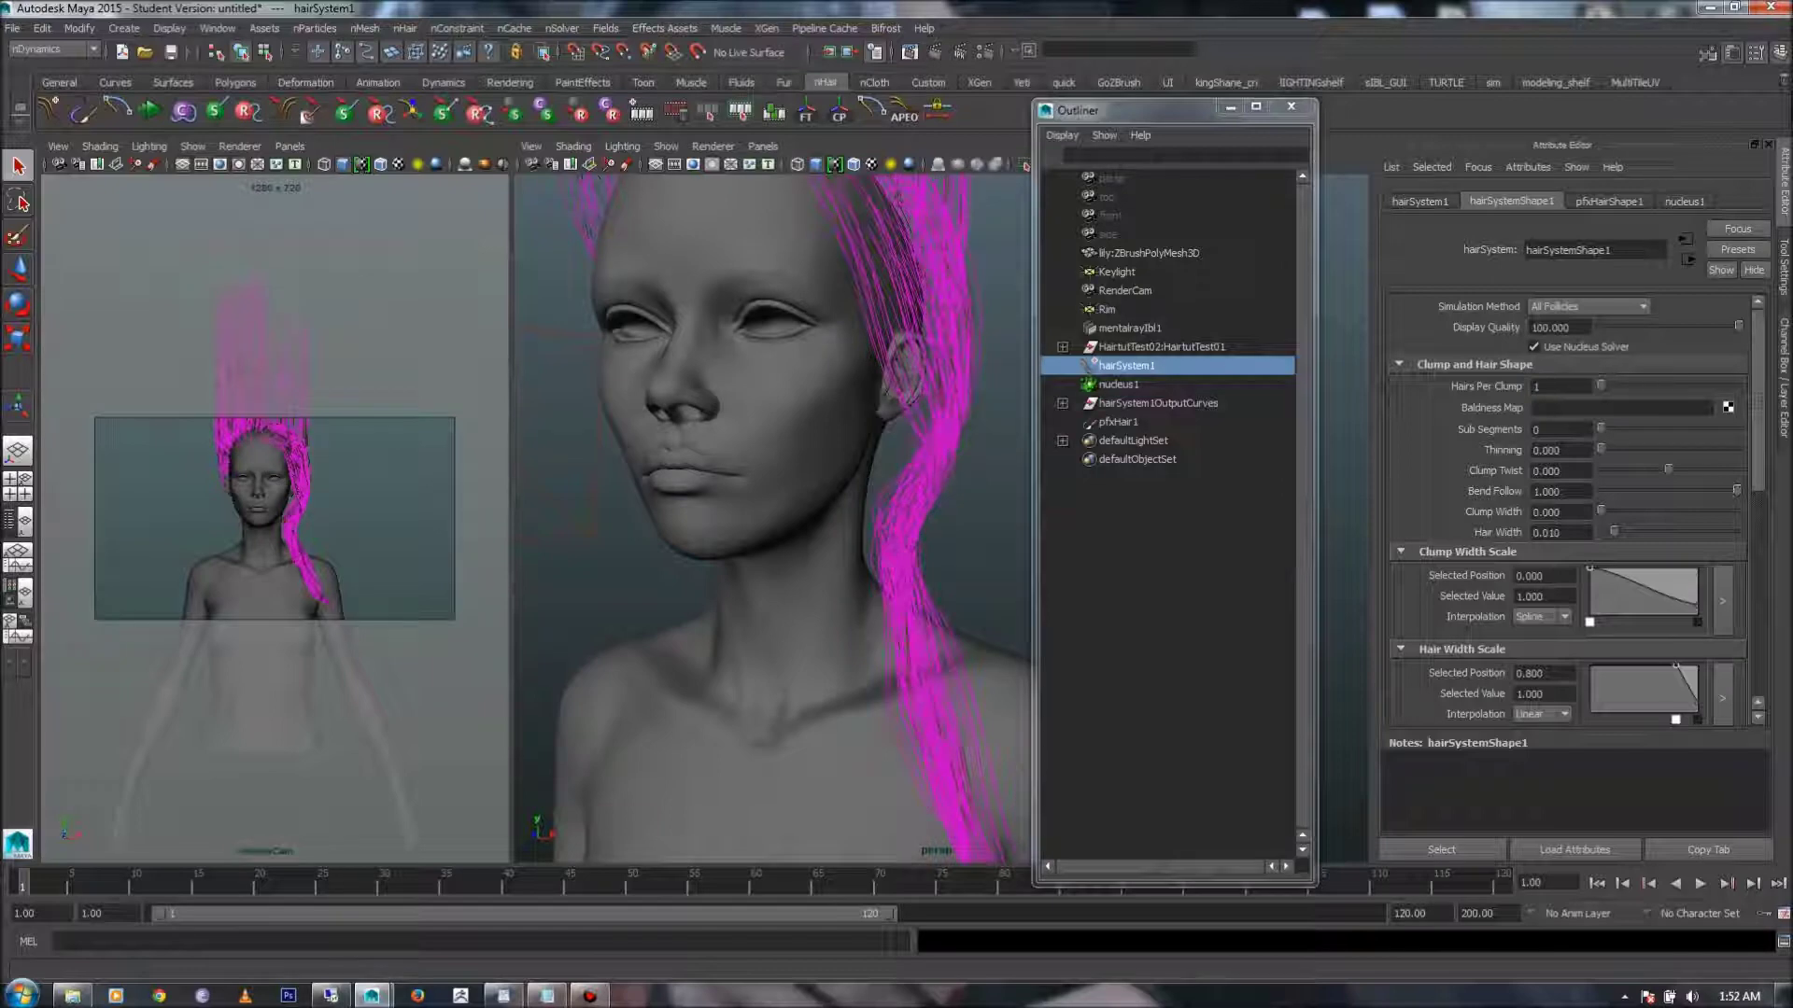
- Set the sub segments of hairSystem1 to 10 and check the smoother hair with the selection cleared
left_click(1004, 467)
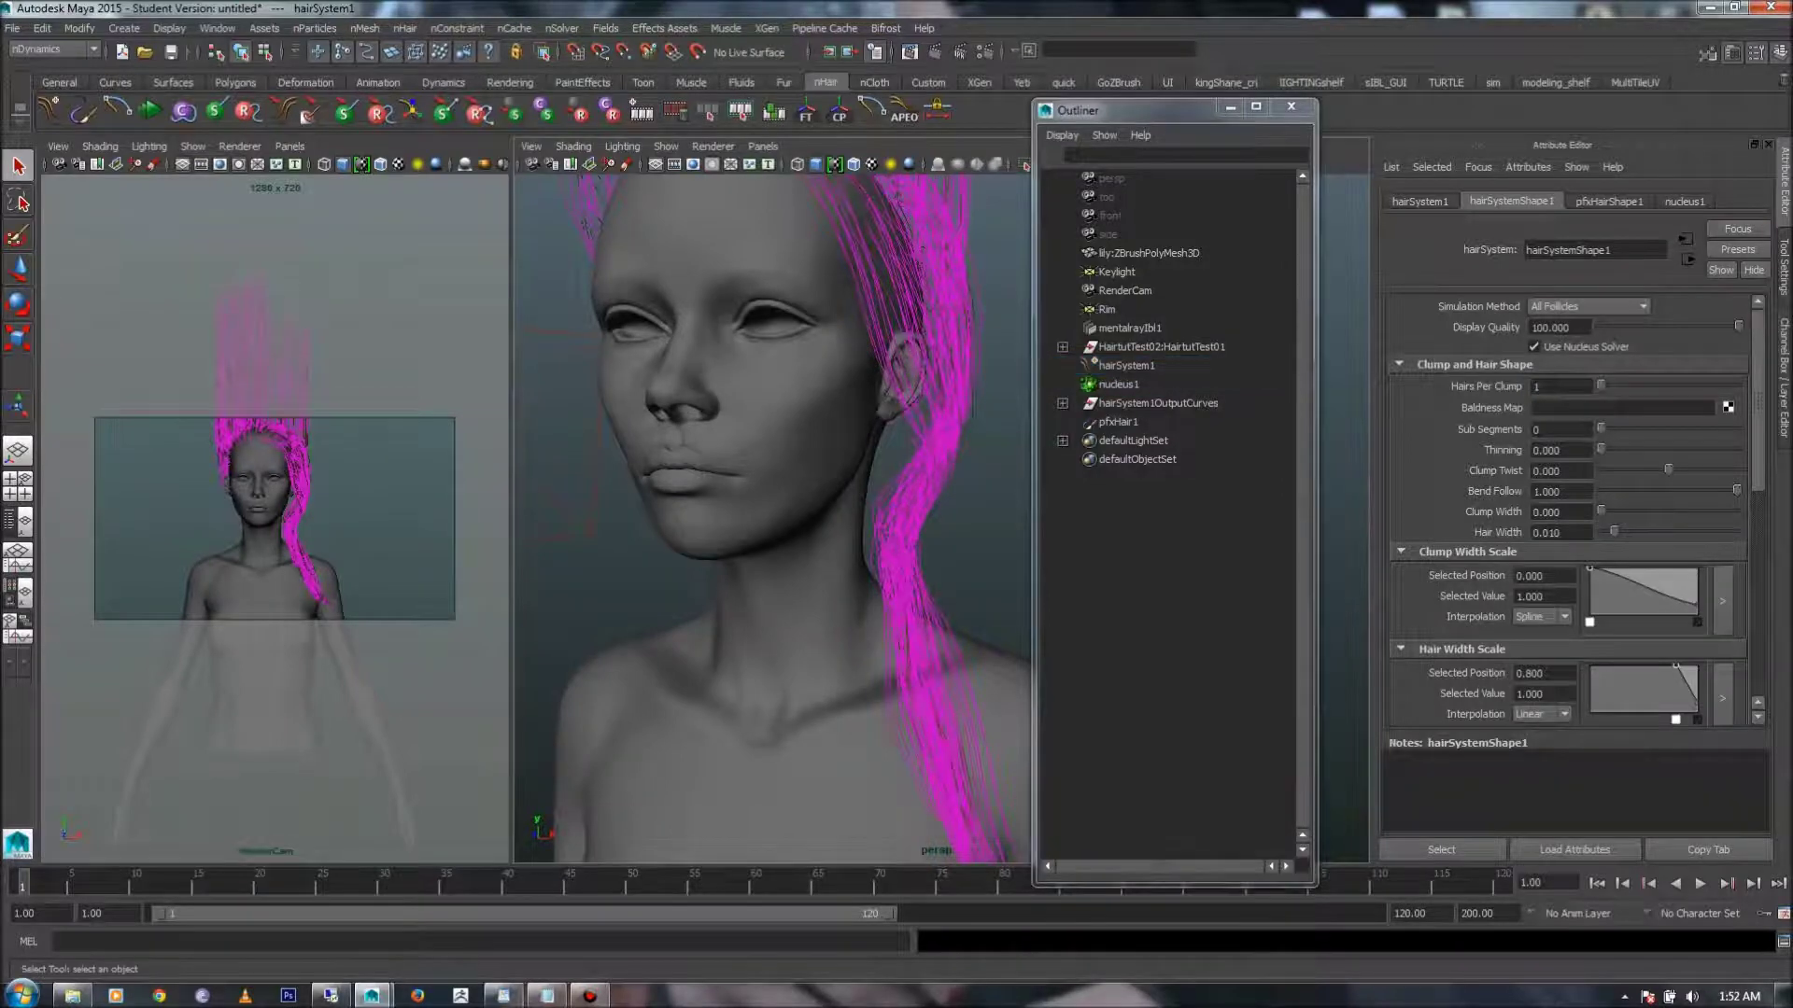
left_click(1126, 366)
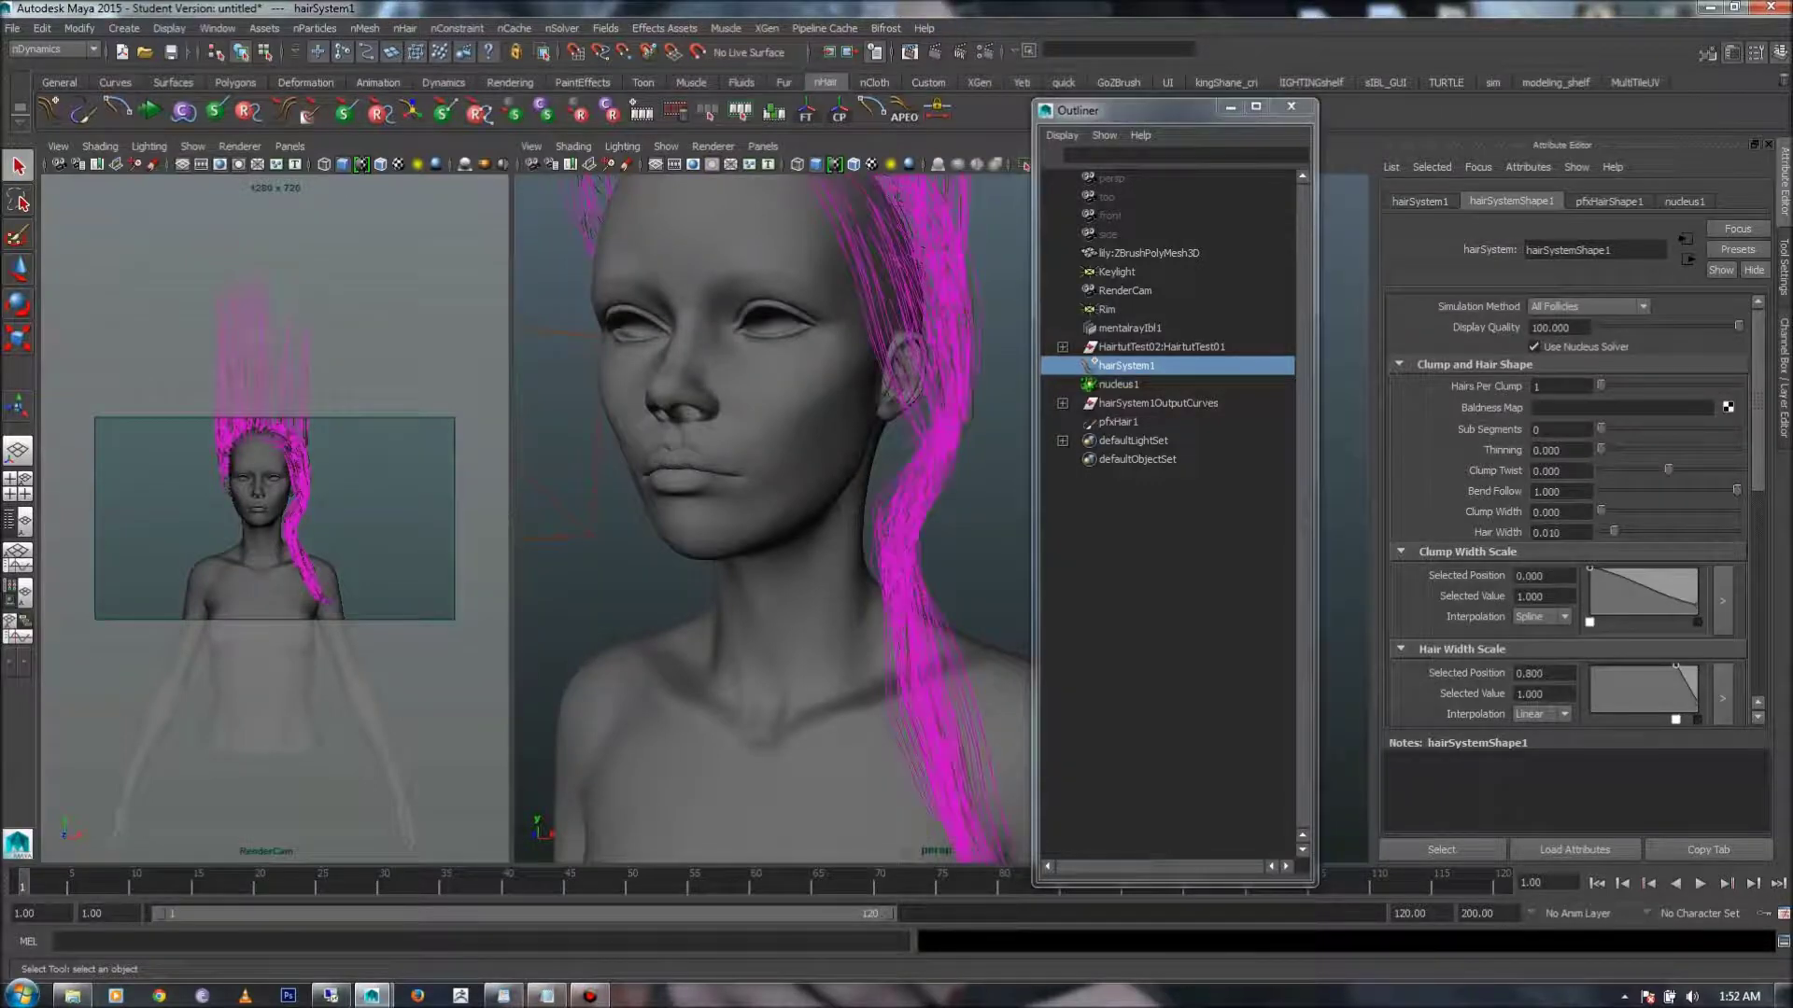
left_click_drag(1600, 428, 1736, 429)
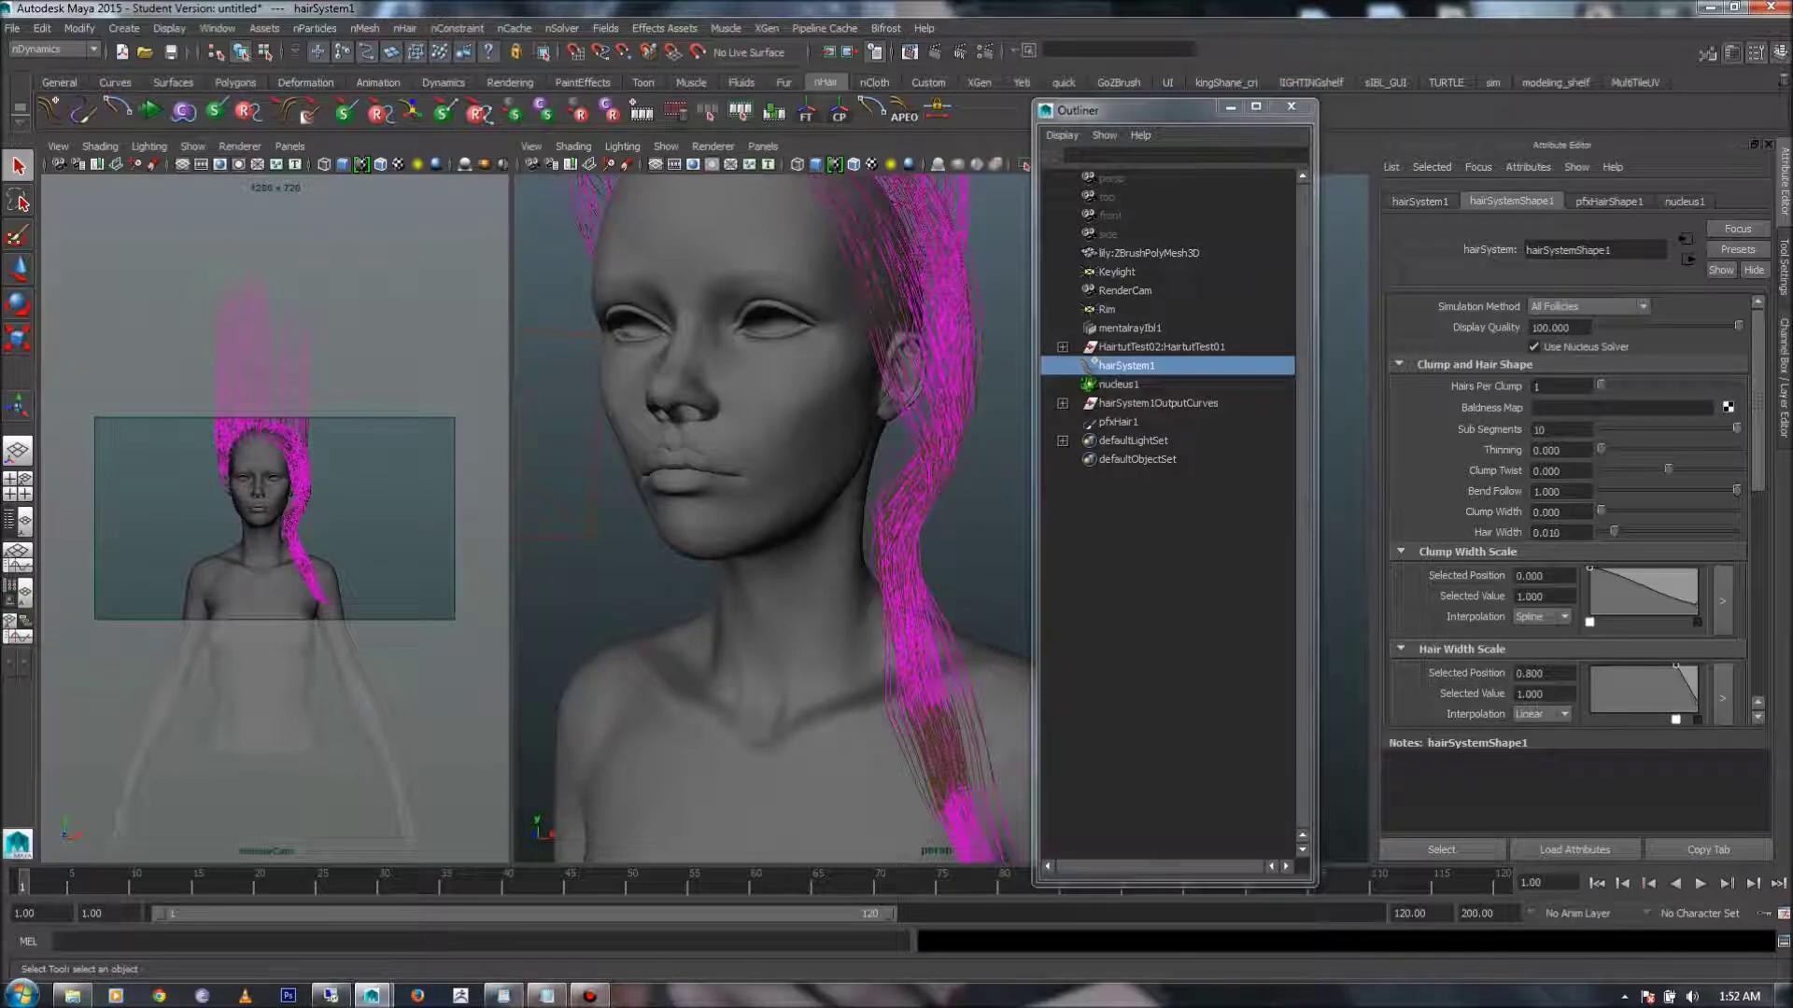
left_click(1345, 448)
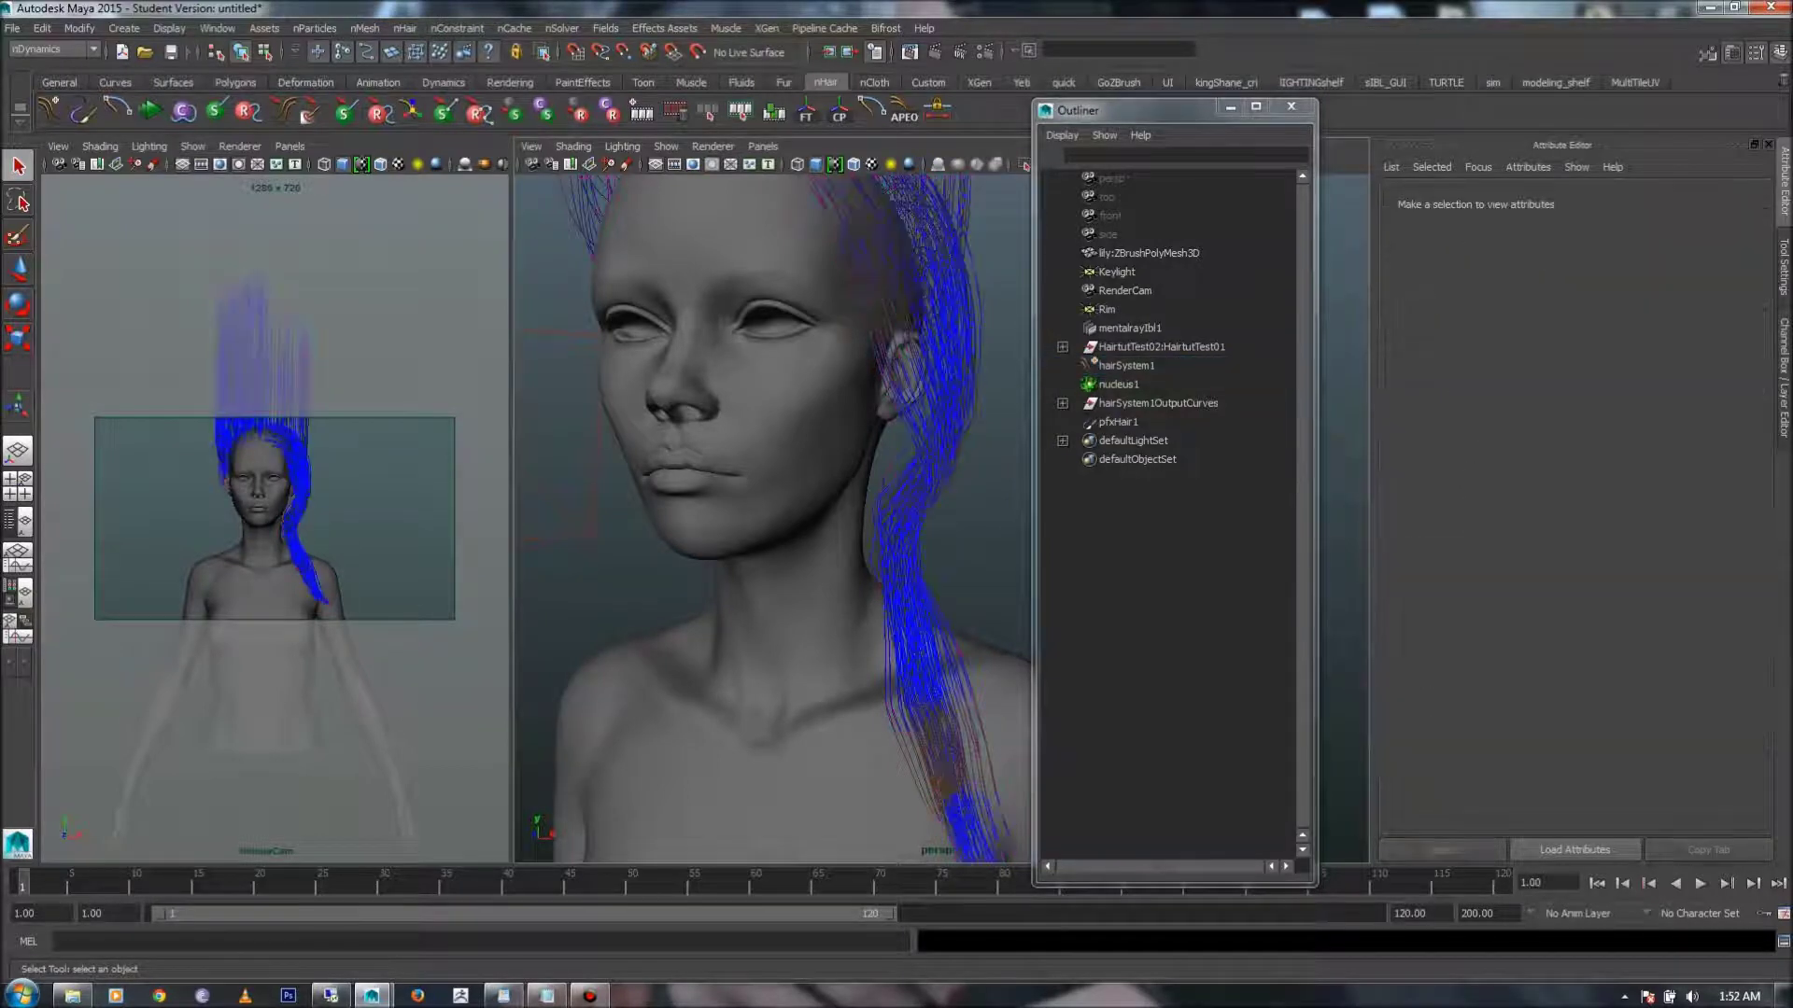
left_click(1126, 365)
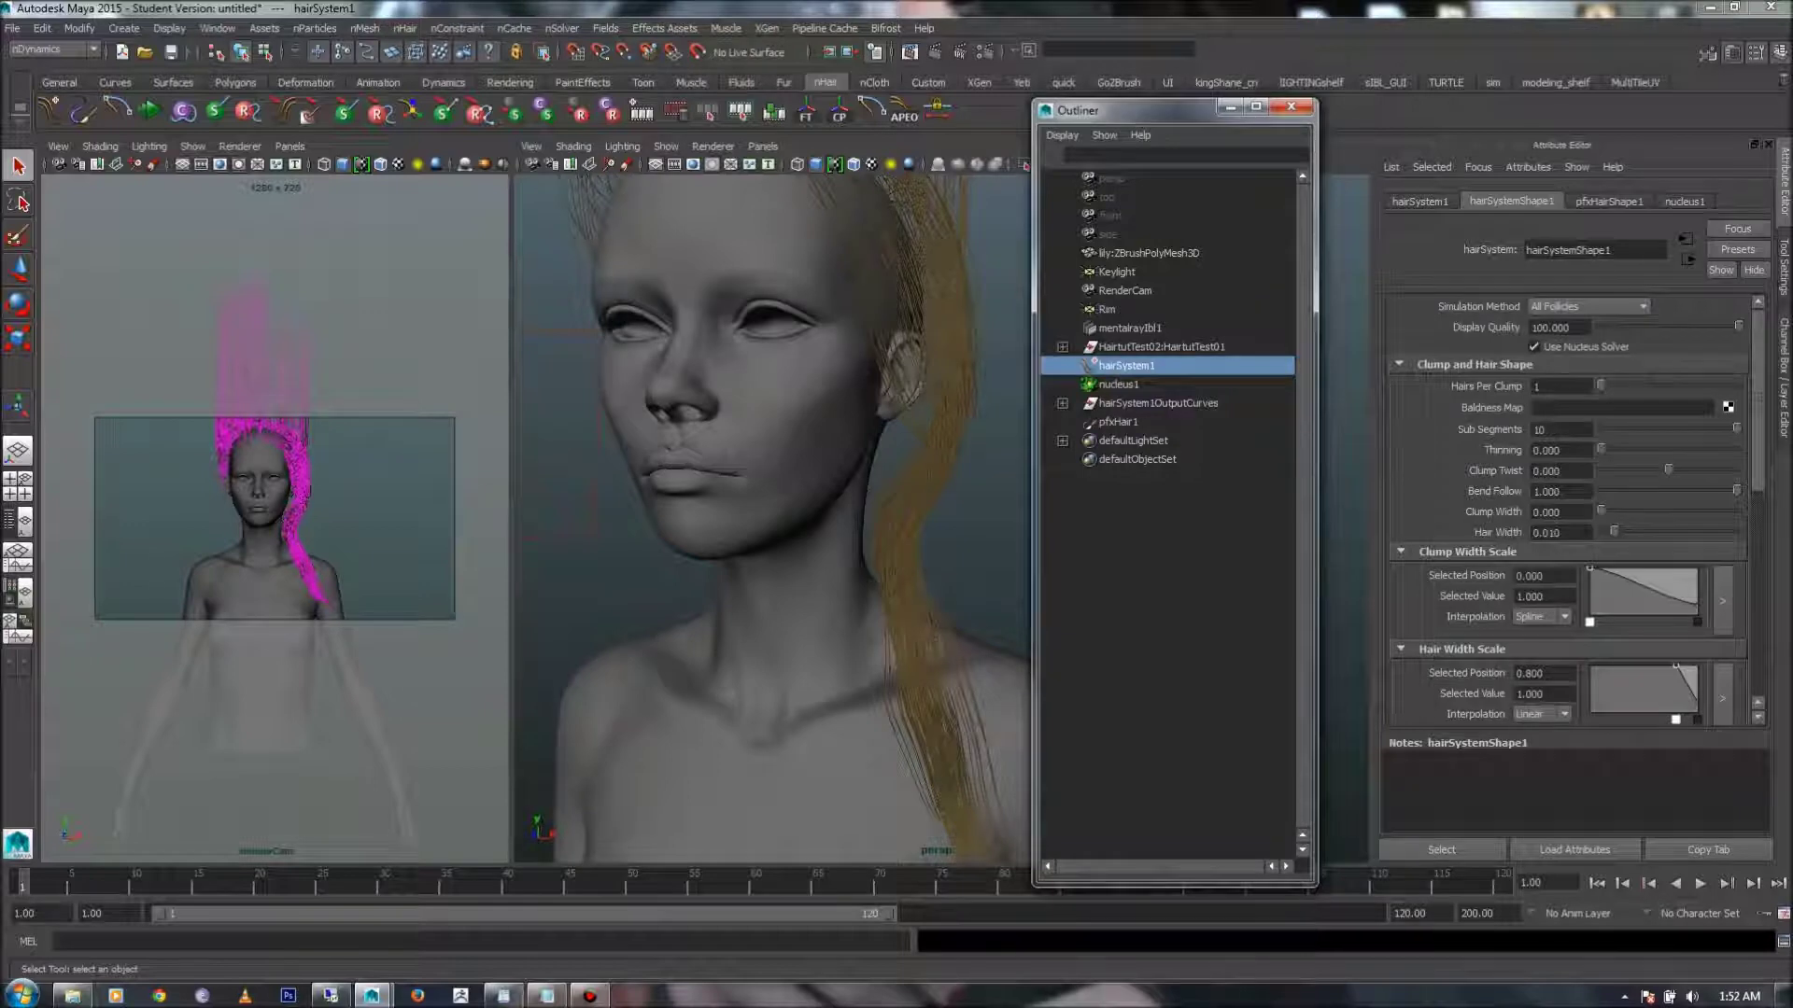
- Raise the sub segments of hairSystem1 to 15, check the hair with the selection cleared, and select hairSystem1 again
left_click(1557, 429)
type("15")
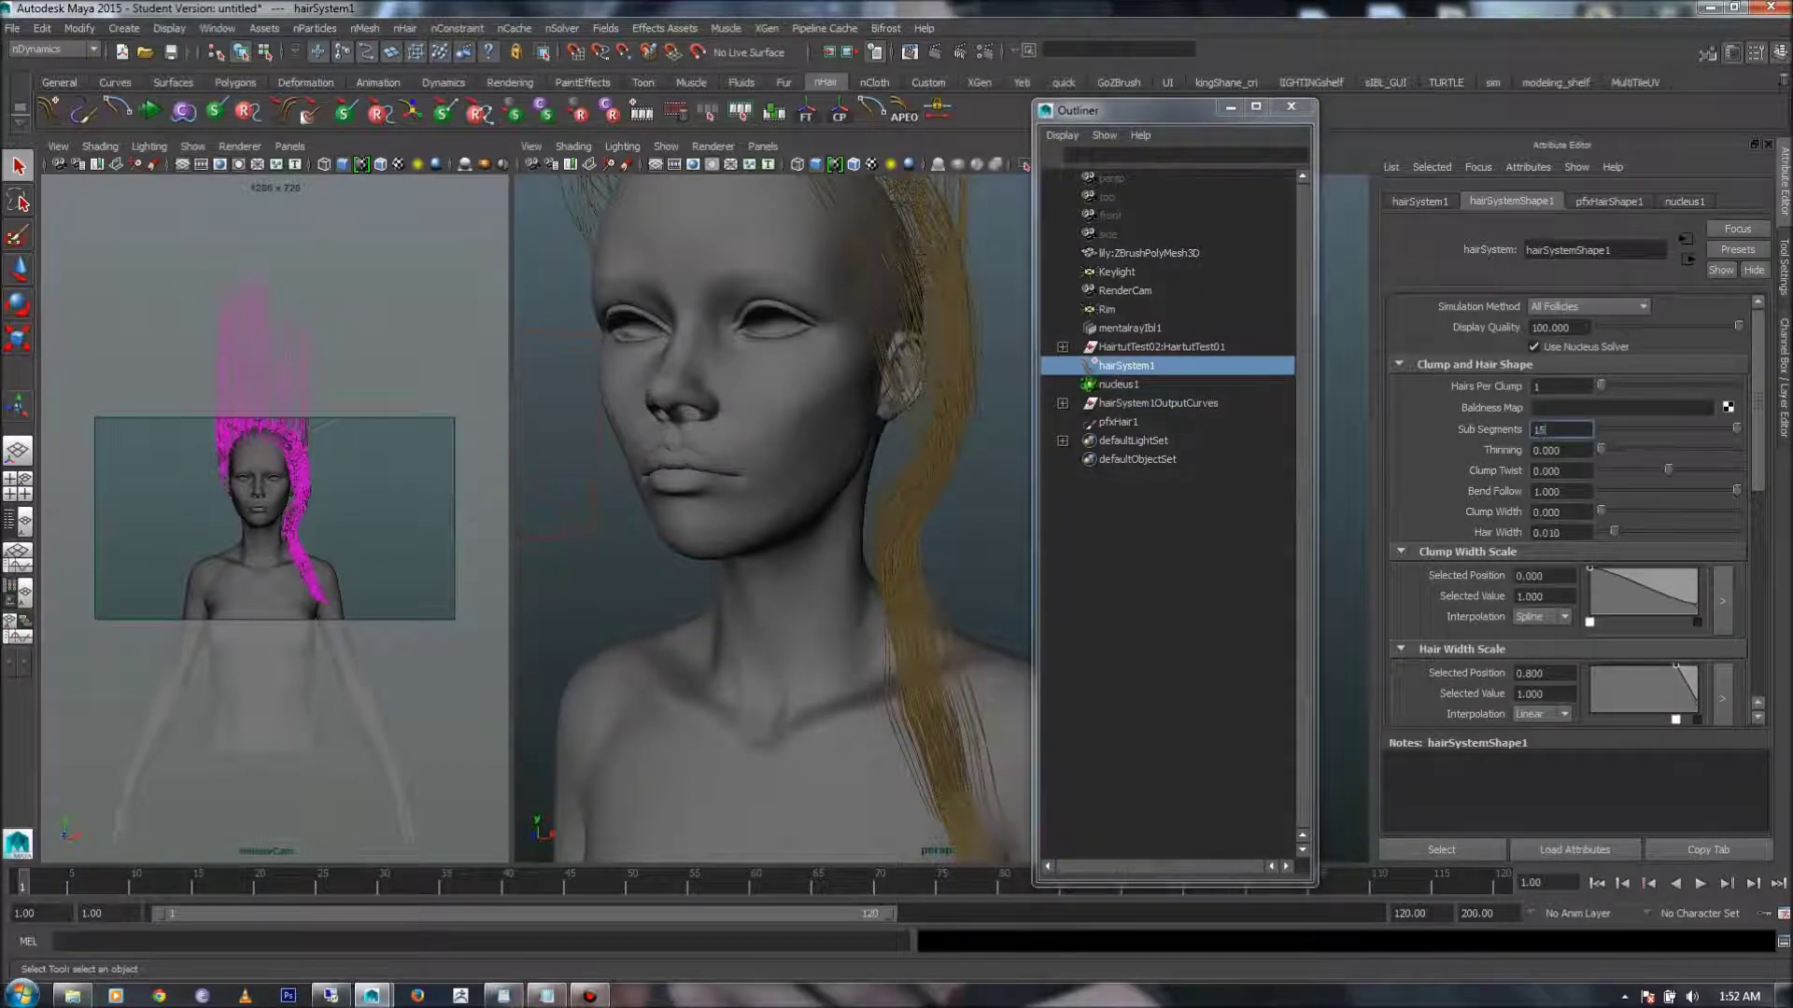
key("Return")
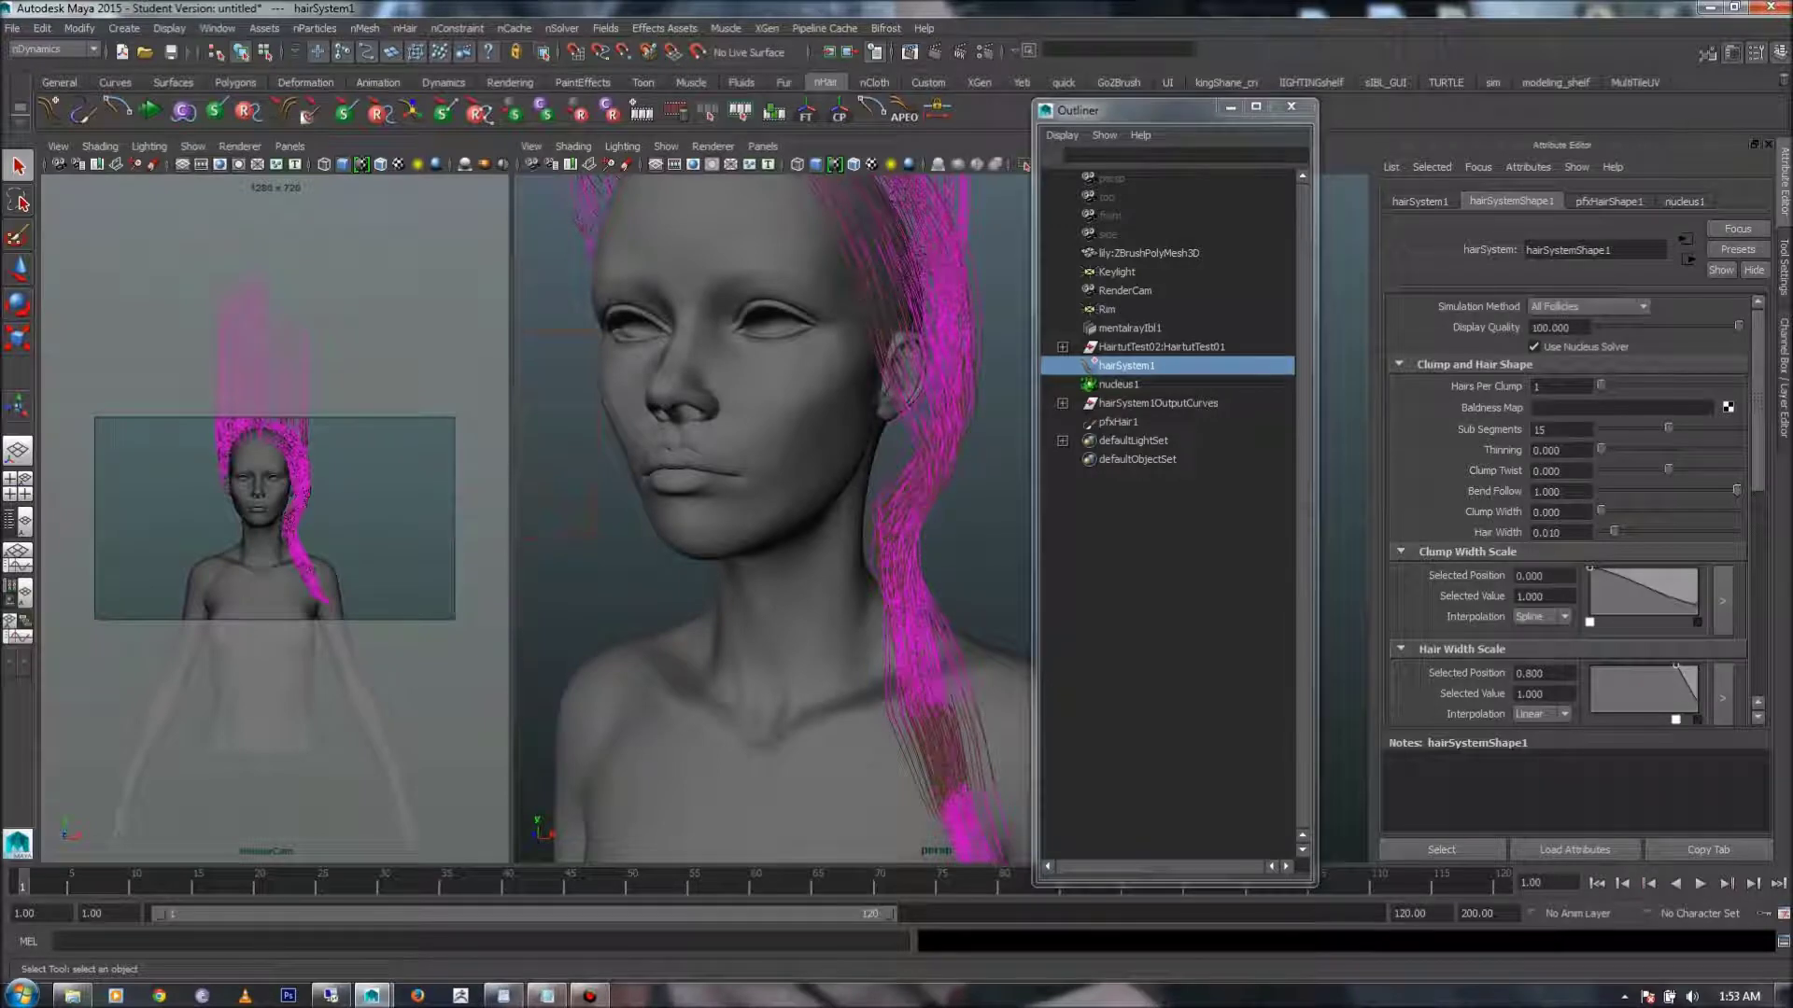
left_click(1345, 458)
left_click(1126, 366)
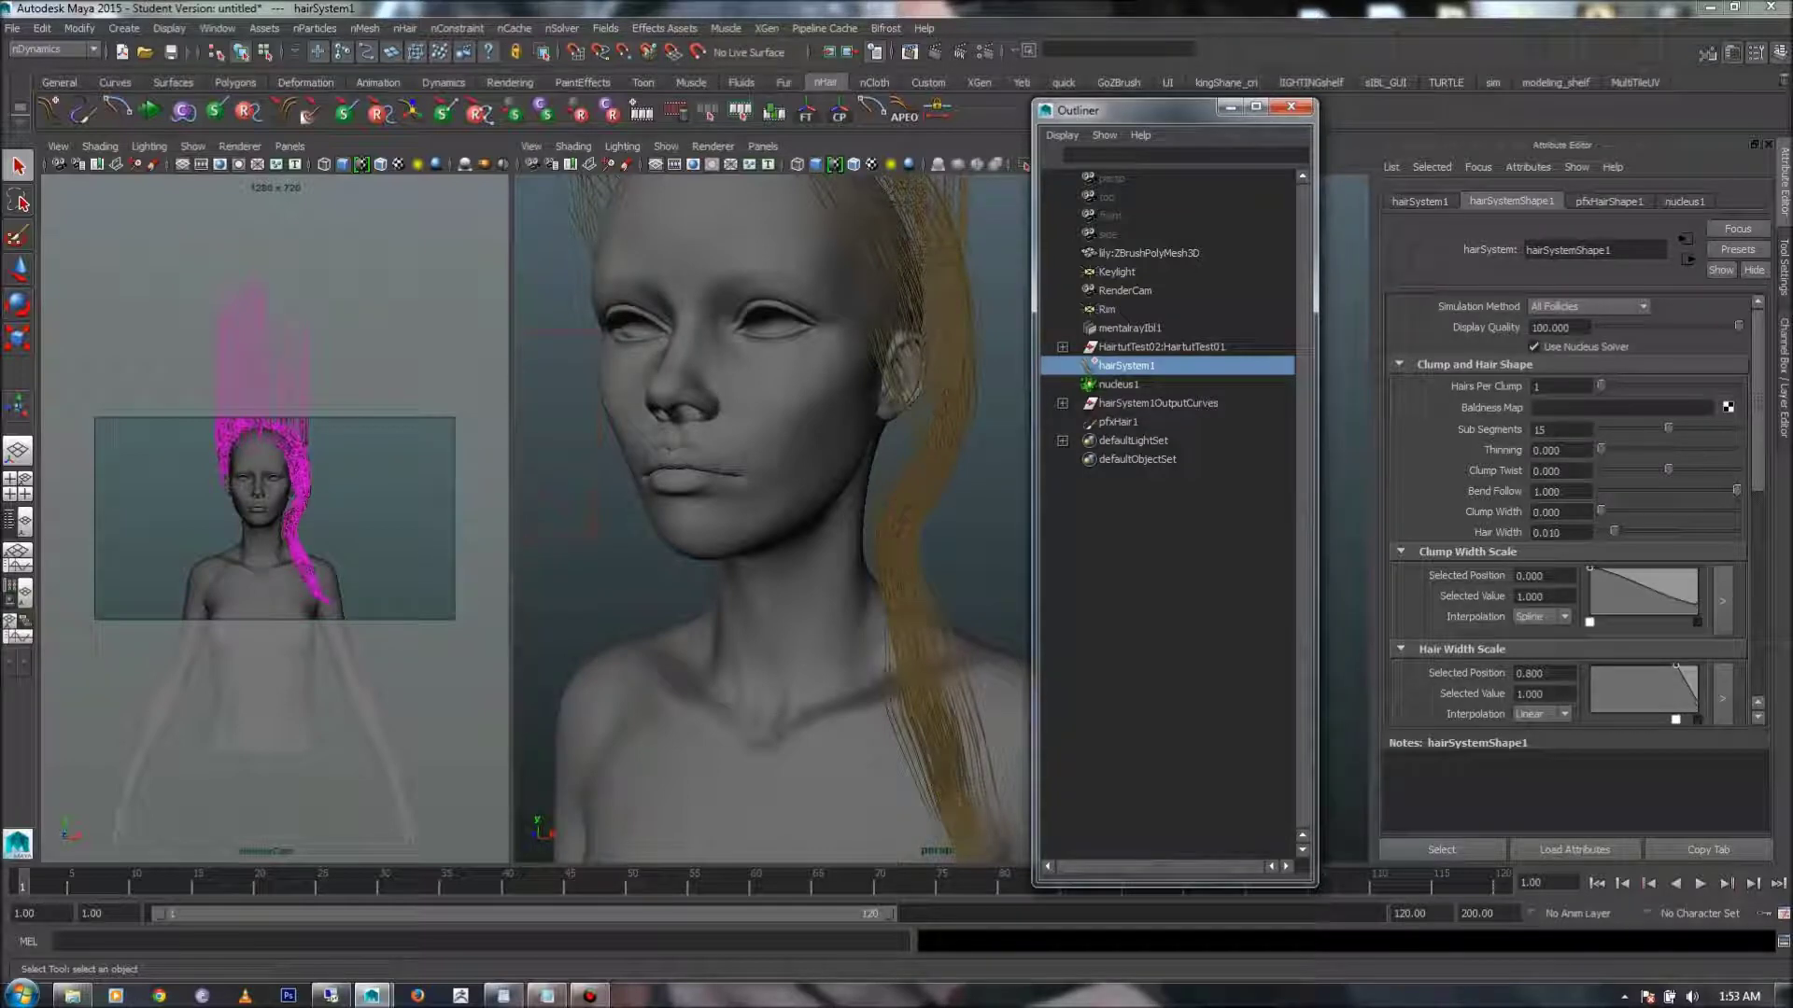
- Adjust the hair system's thinning to about 0.58 while checking the ends of the ponytail
left_click(1559, 450)
type("1")
type("4")
key("Return")
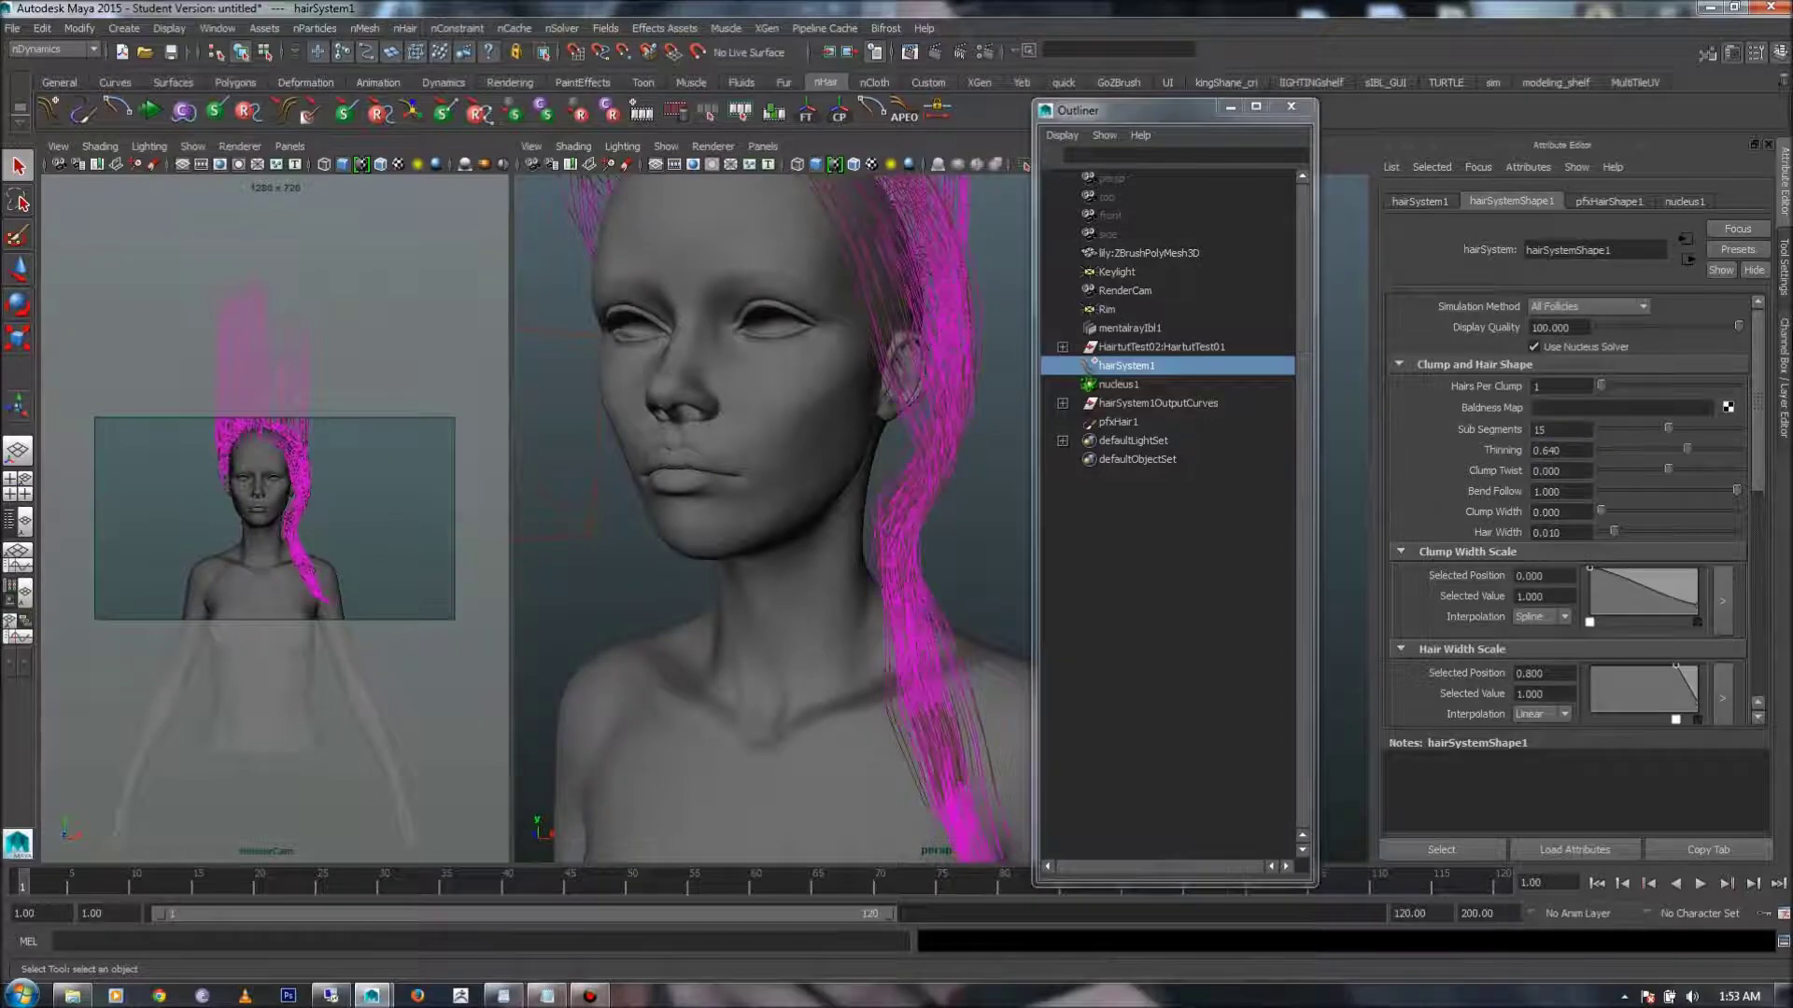
middle_click_drag(775, 635, 705, 234, "alt")
right_click_drag(705, 233, 803, 262, "alt")
middle_click_drag(803, 262, 741, 182, "alt")
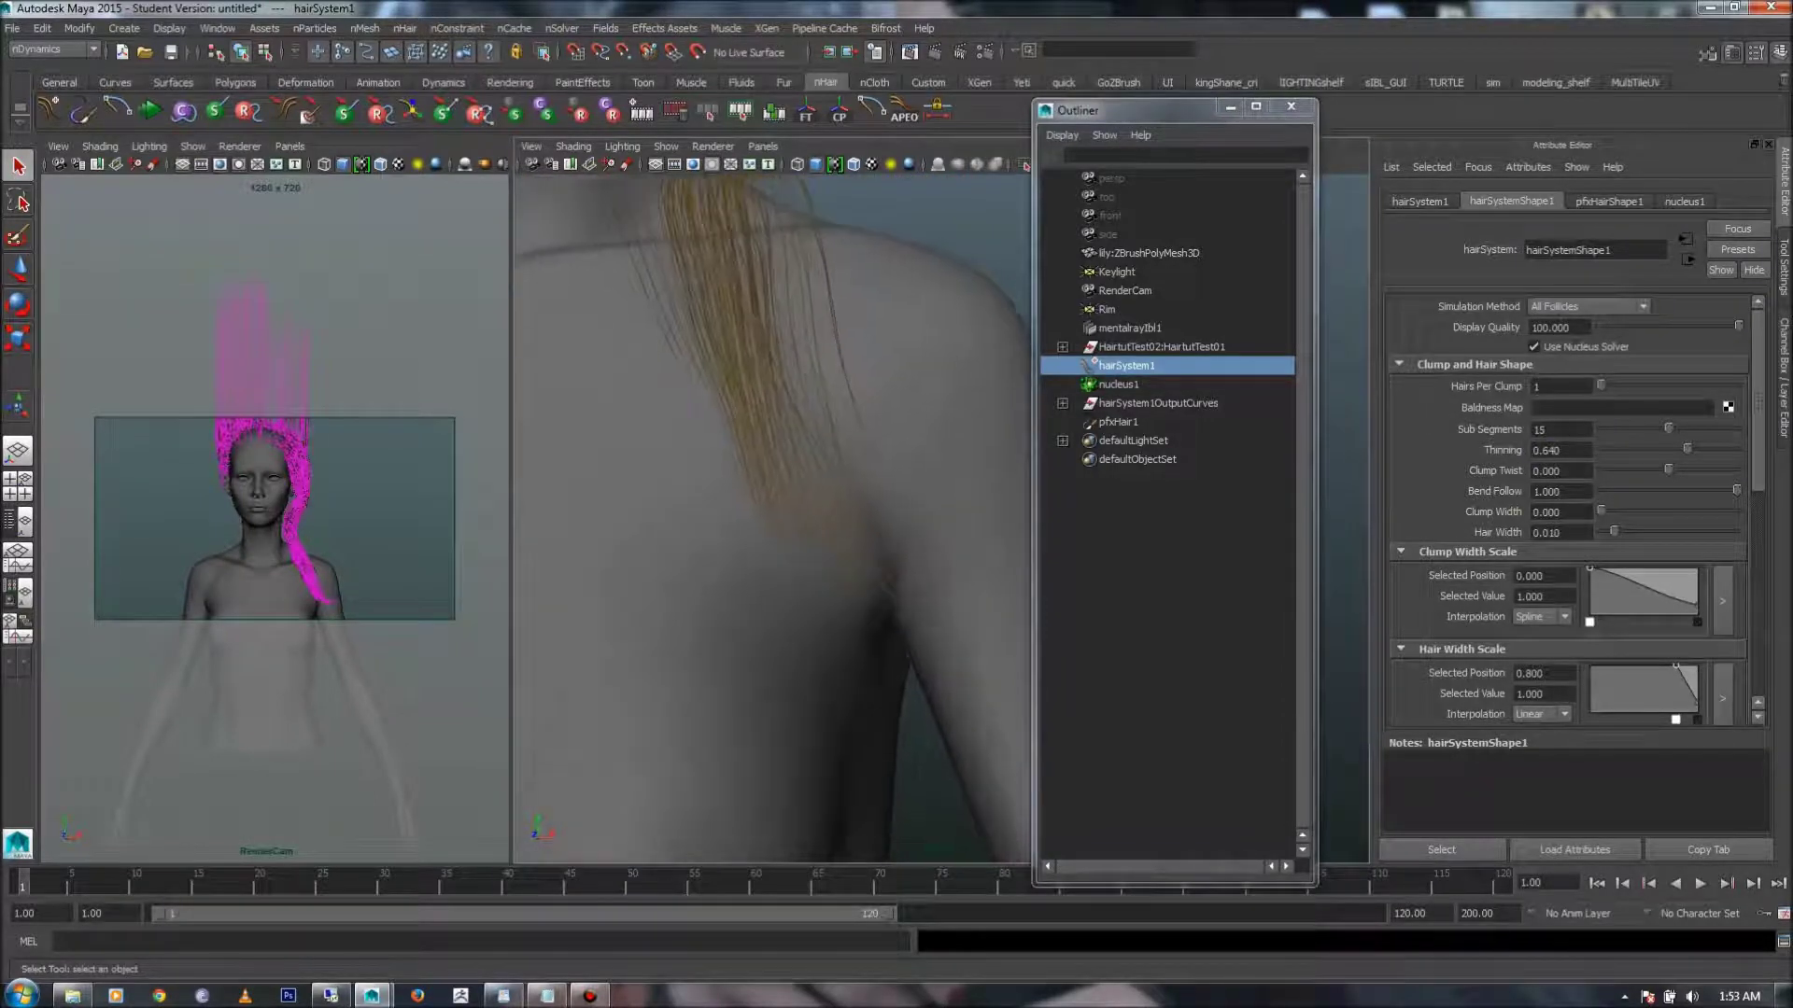
mouse_move(1687, 450)
left_mouse_down()
mouse_move(1599, 449)
mouse_move(1679, 449)
left_mouse_up()
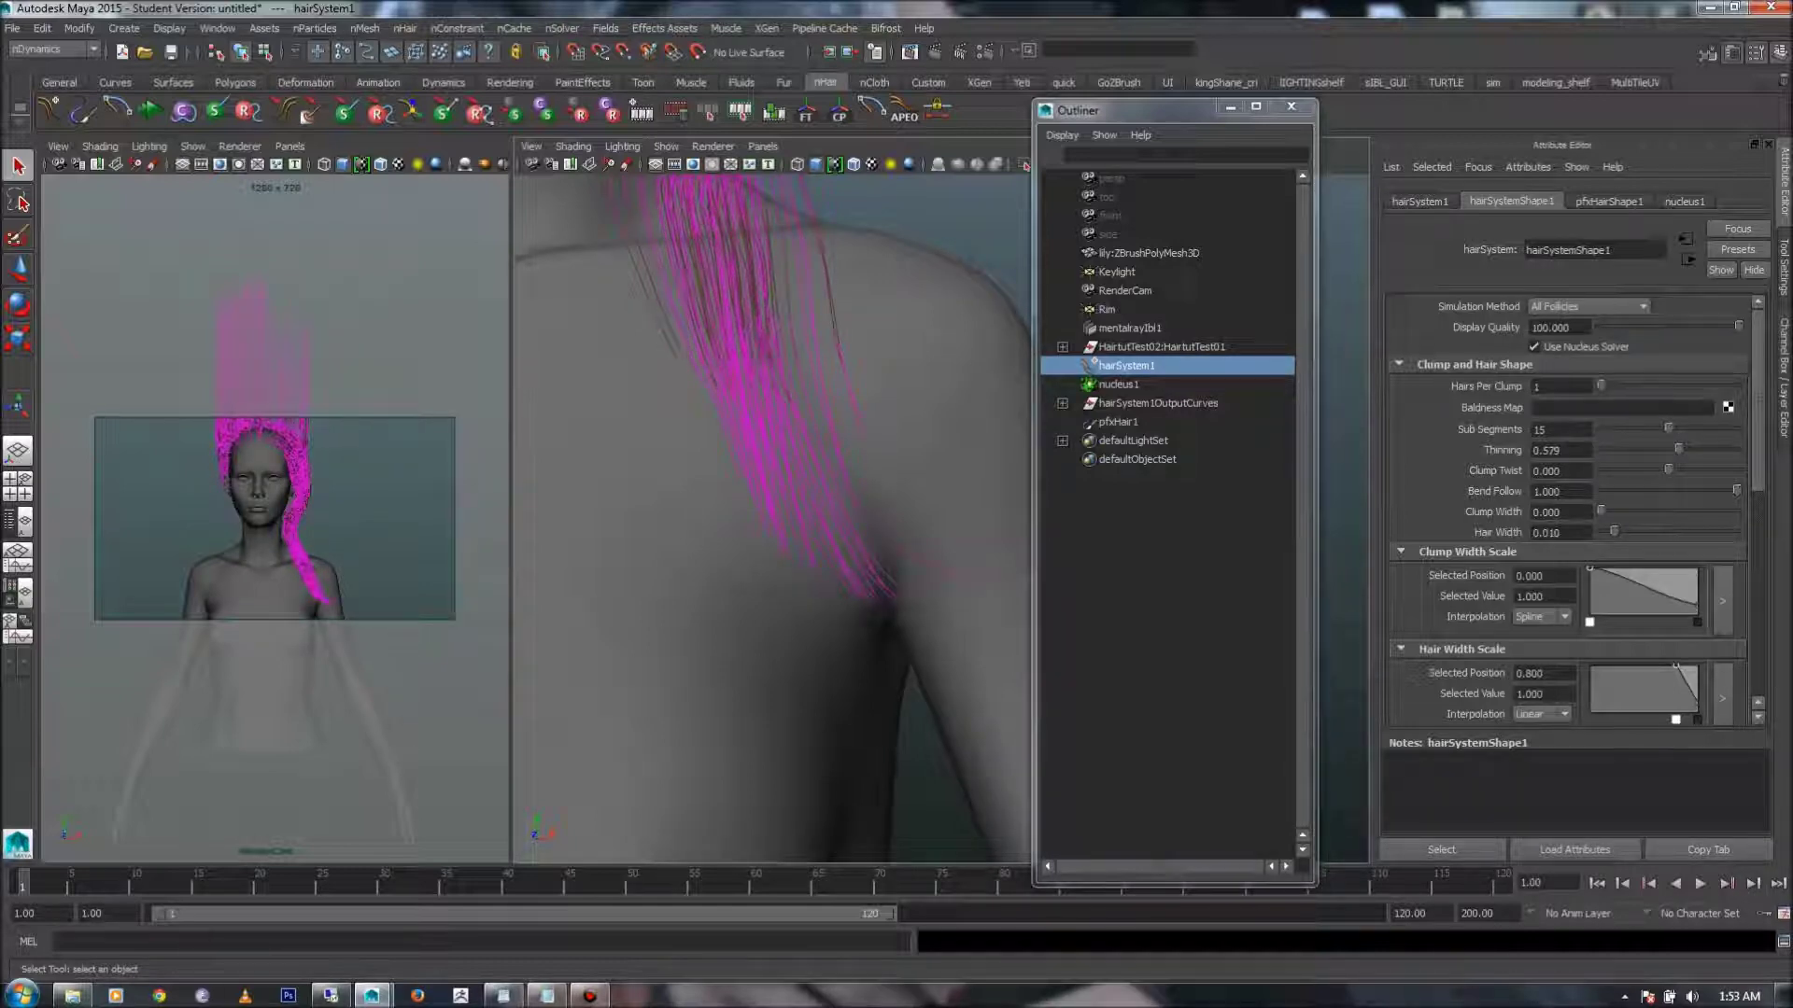
- Set the hair system's clump twist to about -0.09 with the hair around the head in view
mouse_move(747, 242)
middle_mouse_down("alt")
mouse_move(742, 449)
mouse_move(812, 896)
middle_mouse_up("alt")
middle_click_drag(653, 374, 756, 616, "alt")
mouse_move(1667, 470)
left_mouse_down()
mouse_move(1616, 470)
mouse_move(1662, 470)
left_mouse_up()
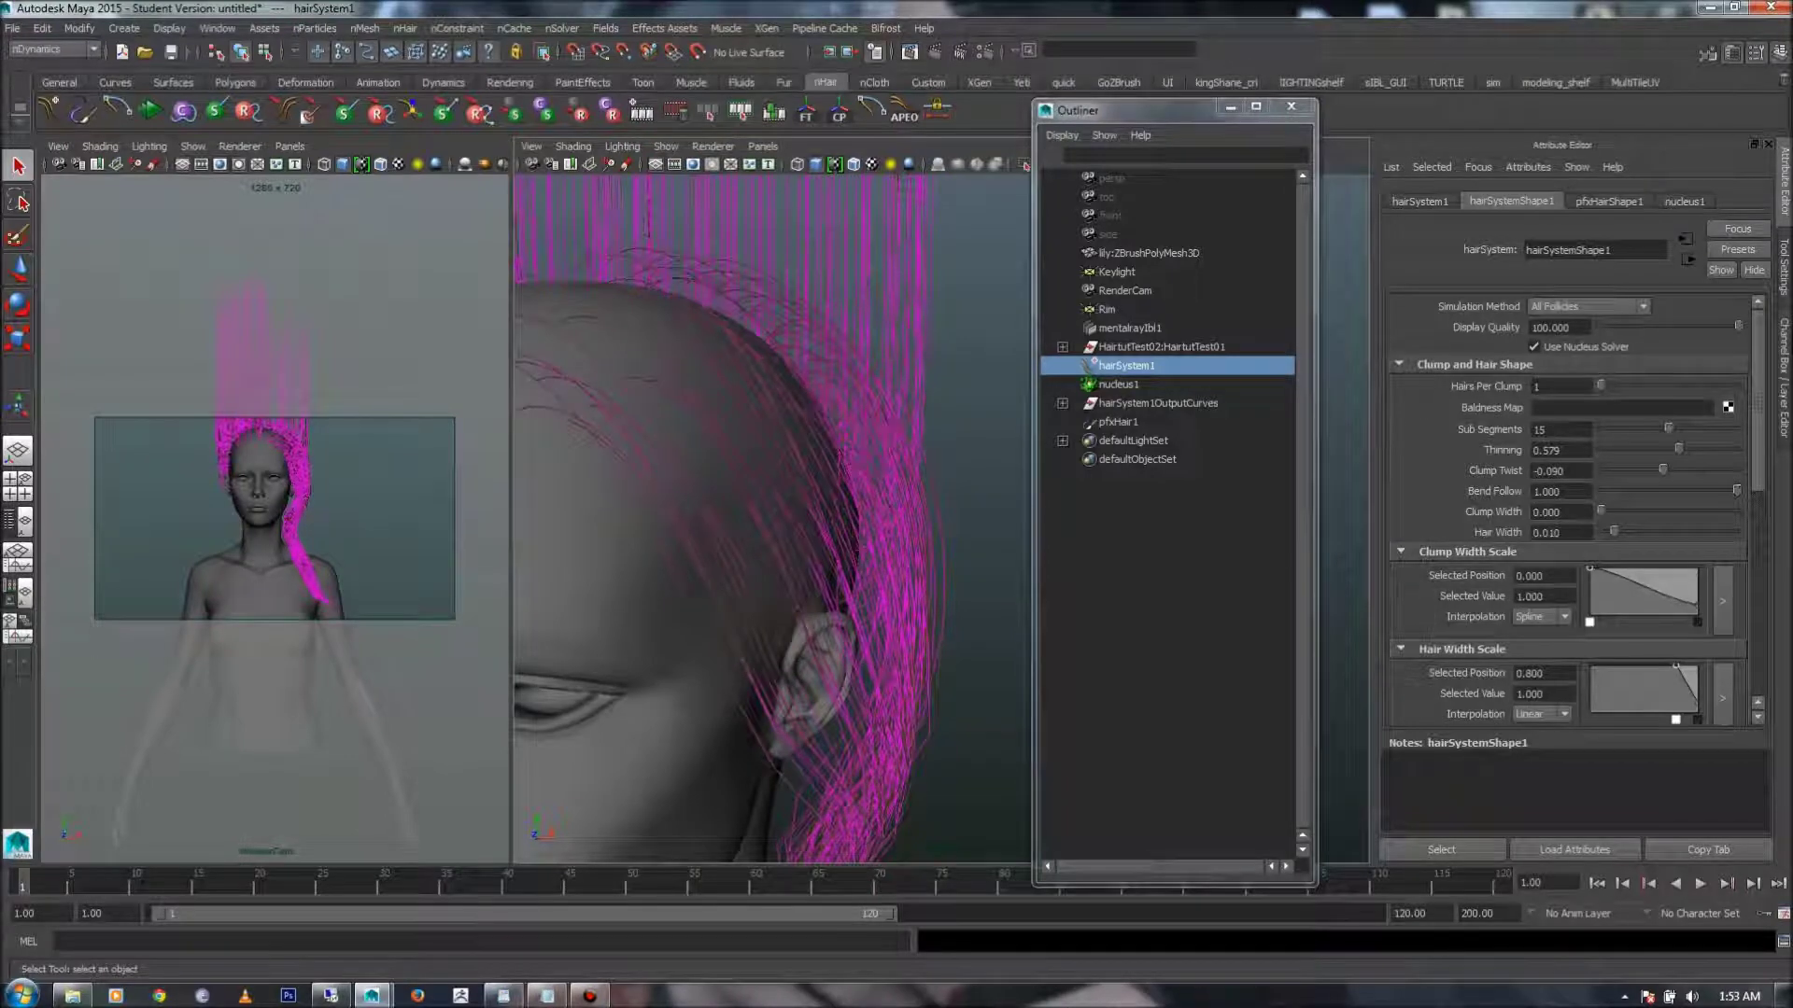
- Set the hair system to 20 hairs per clump with the hair beside the ear in view
middle_click_drag(855, 537, 798, 242, "alt")
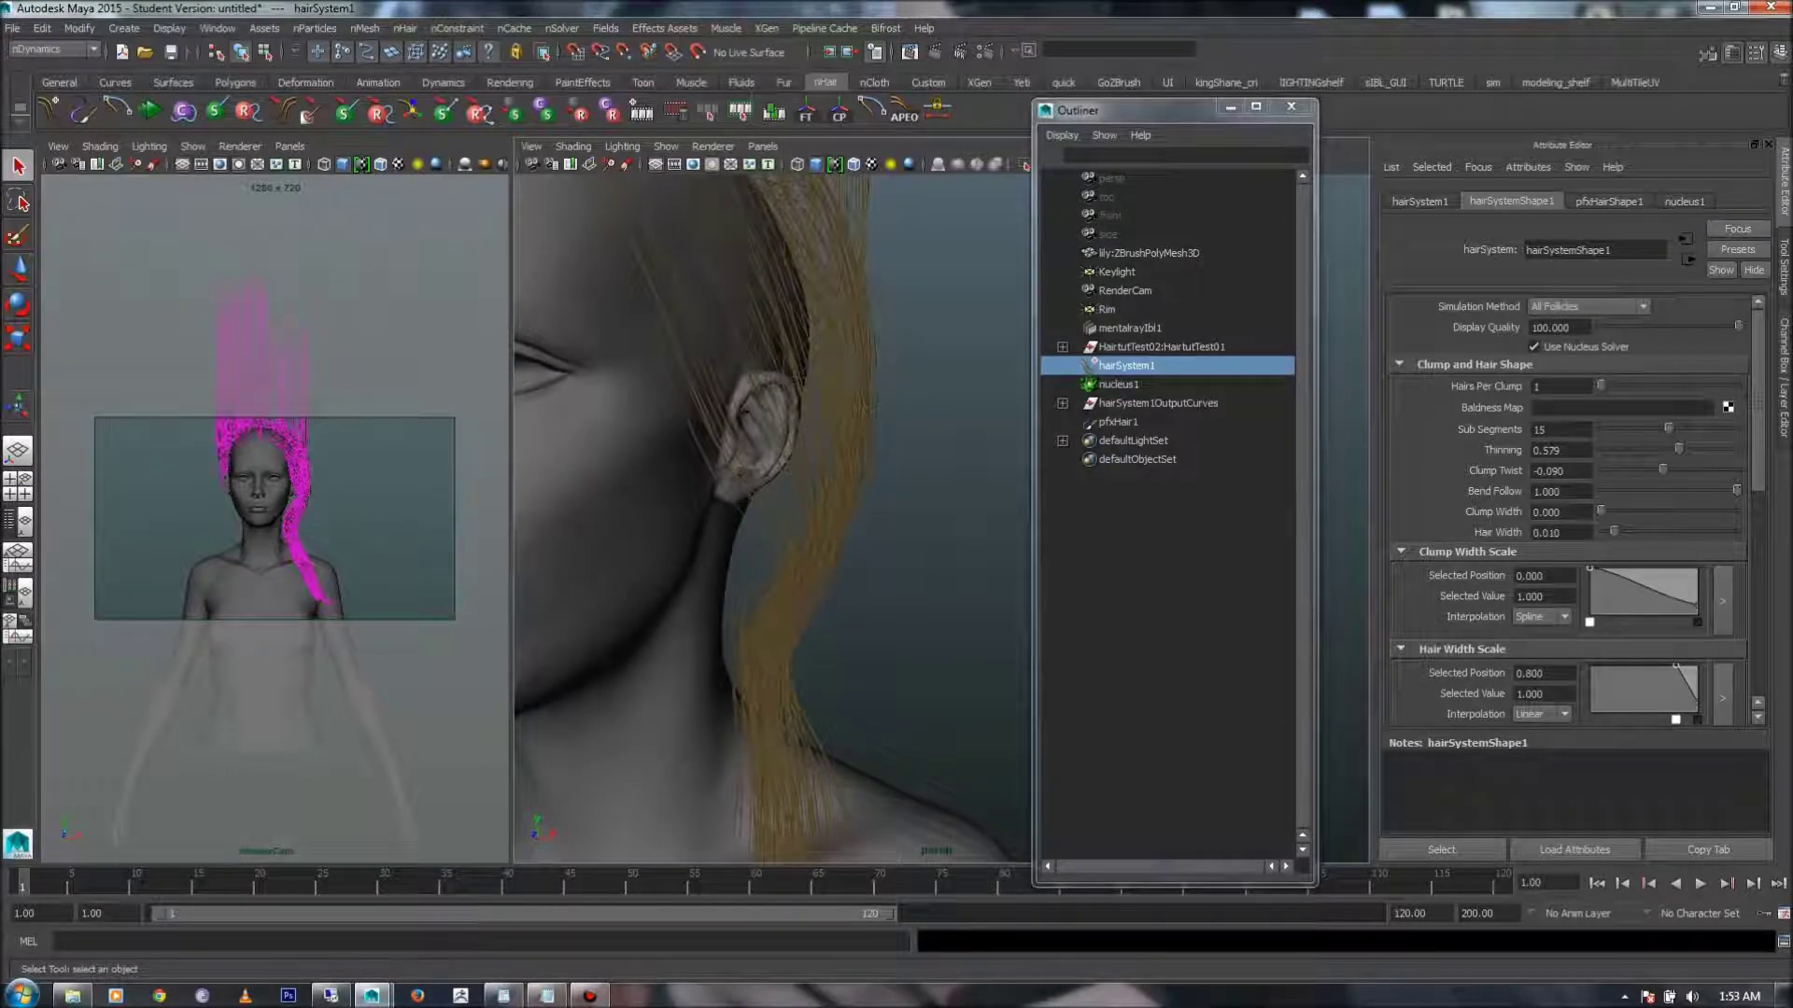
double_click(1550, 387)
type("20")
key("Return")
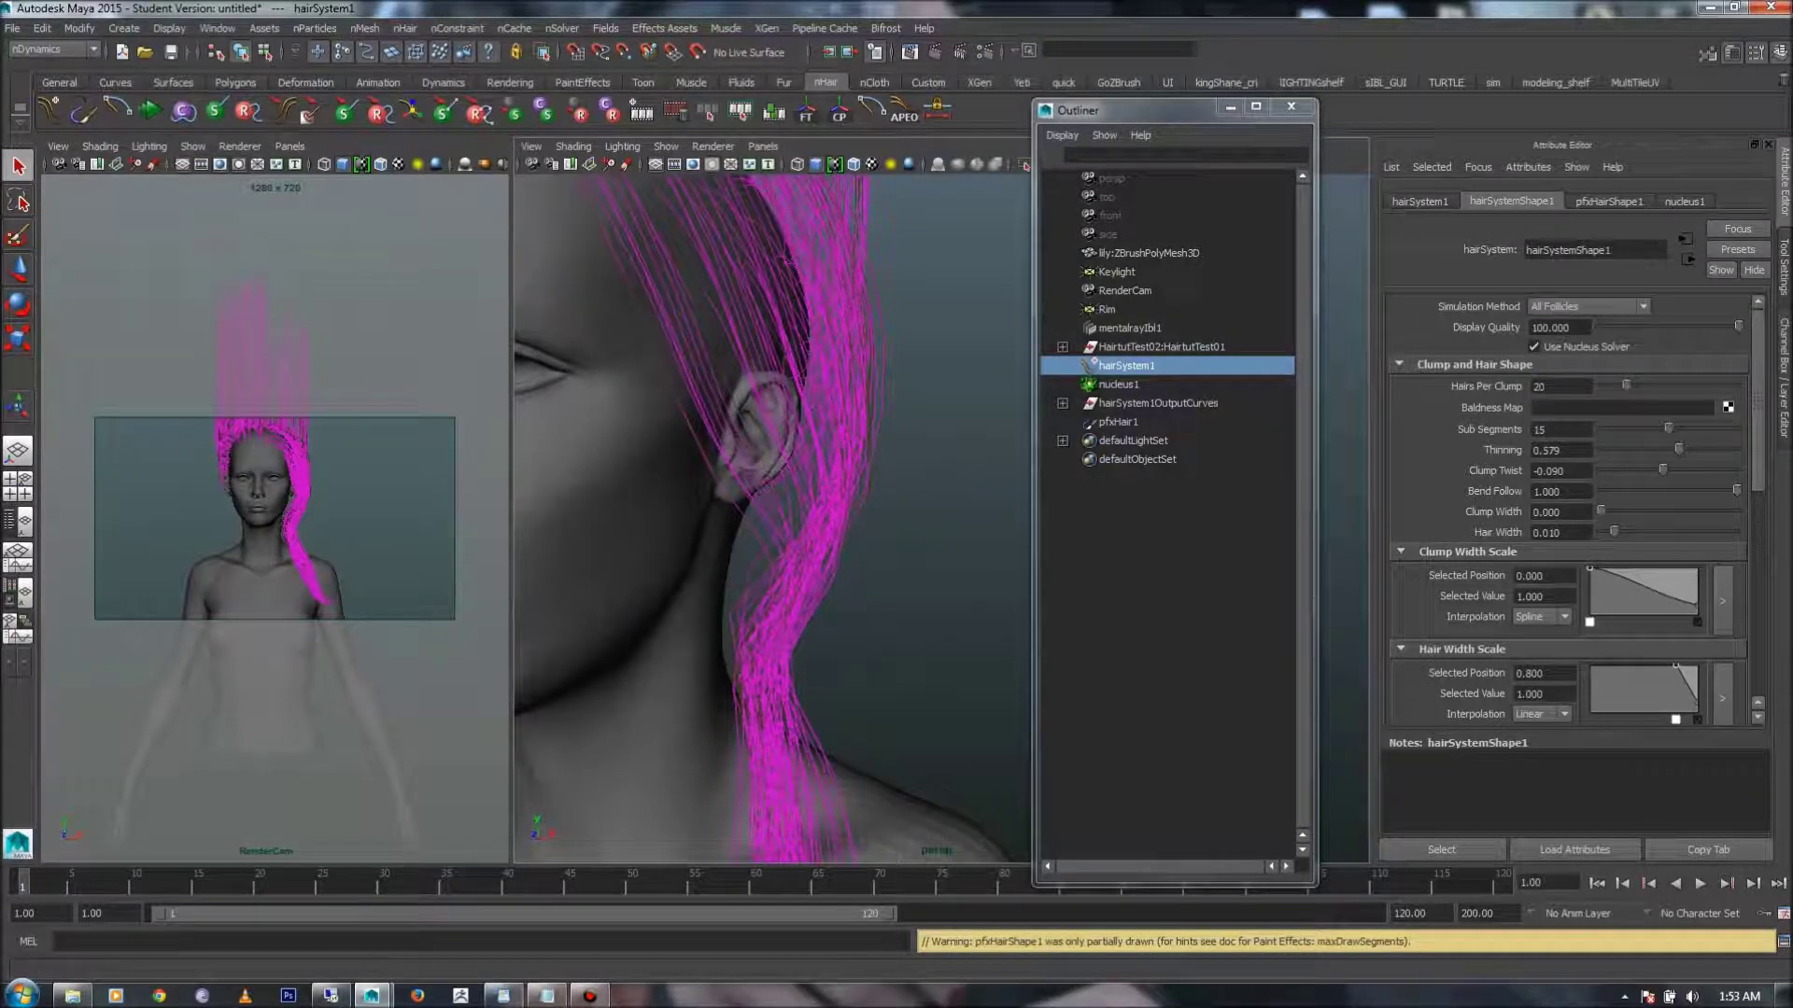
- Raise the max draw segments of pfxHairShape1 to 10000000
left_click(1609, 202)
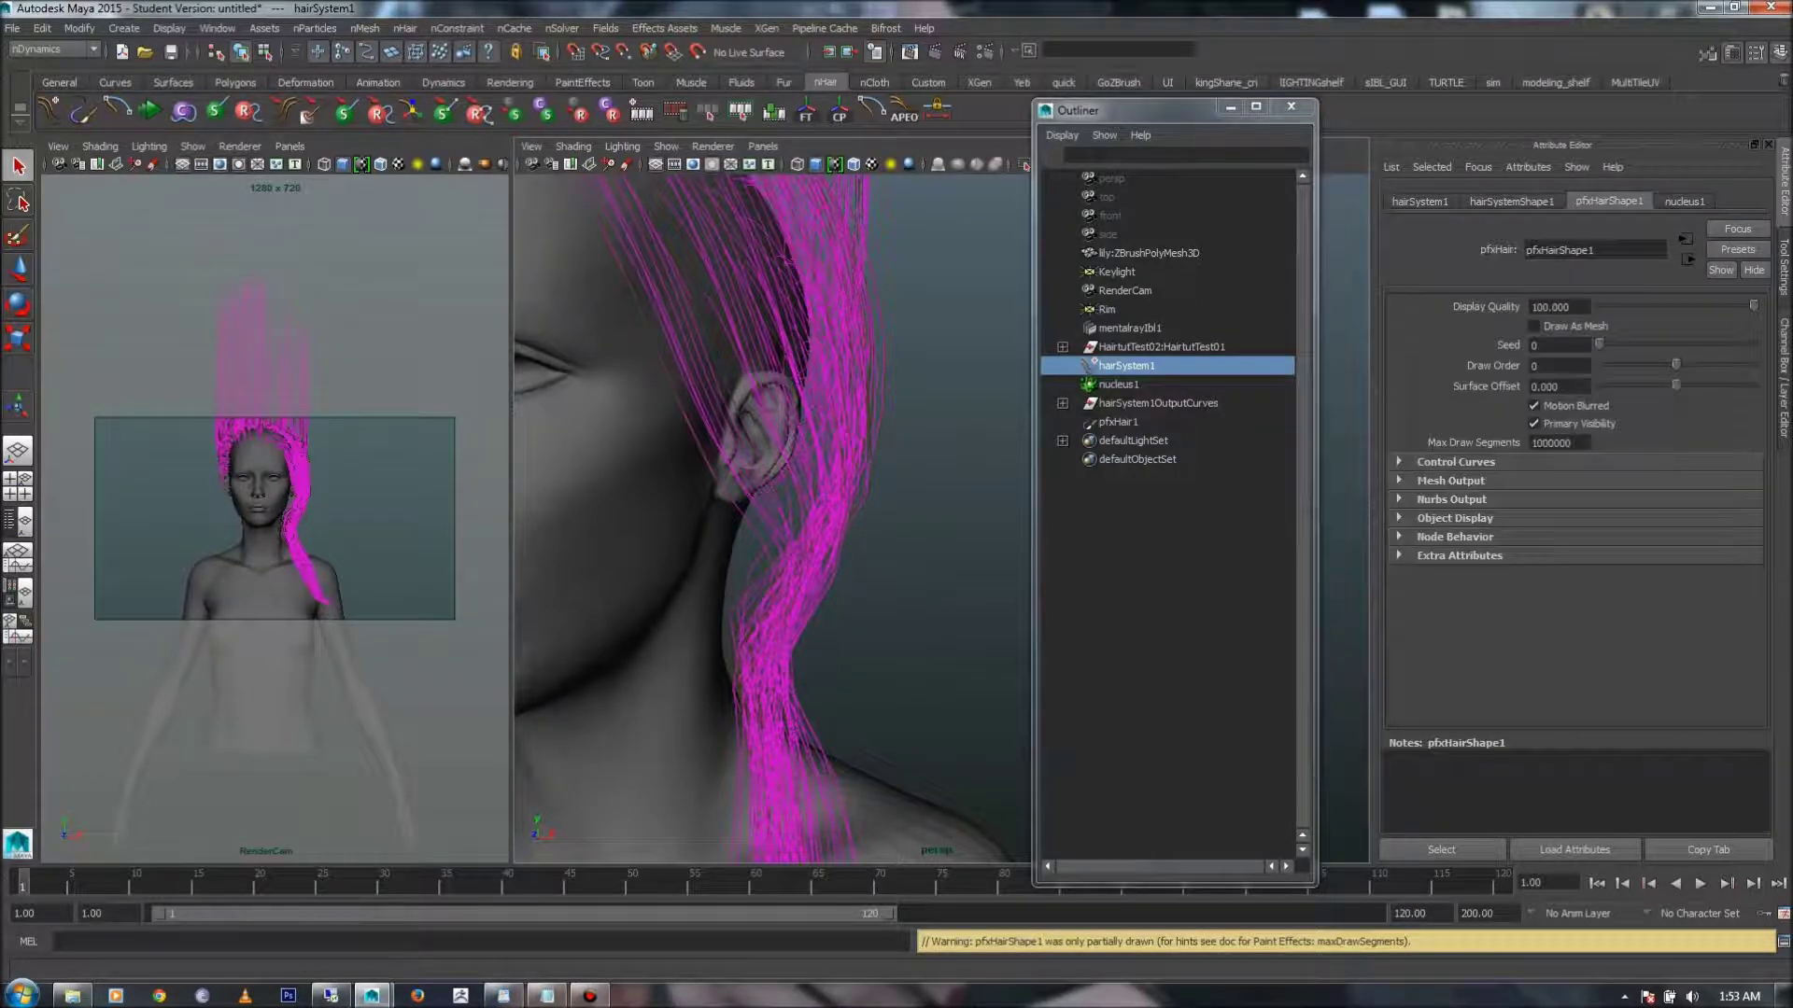
left_click(1584, 443)
type("0")
key("Return")
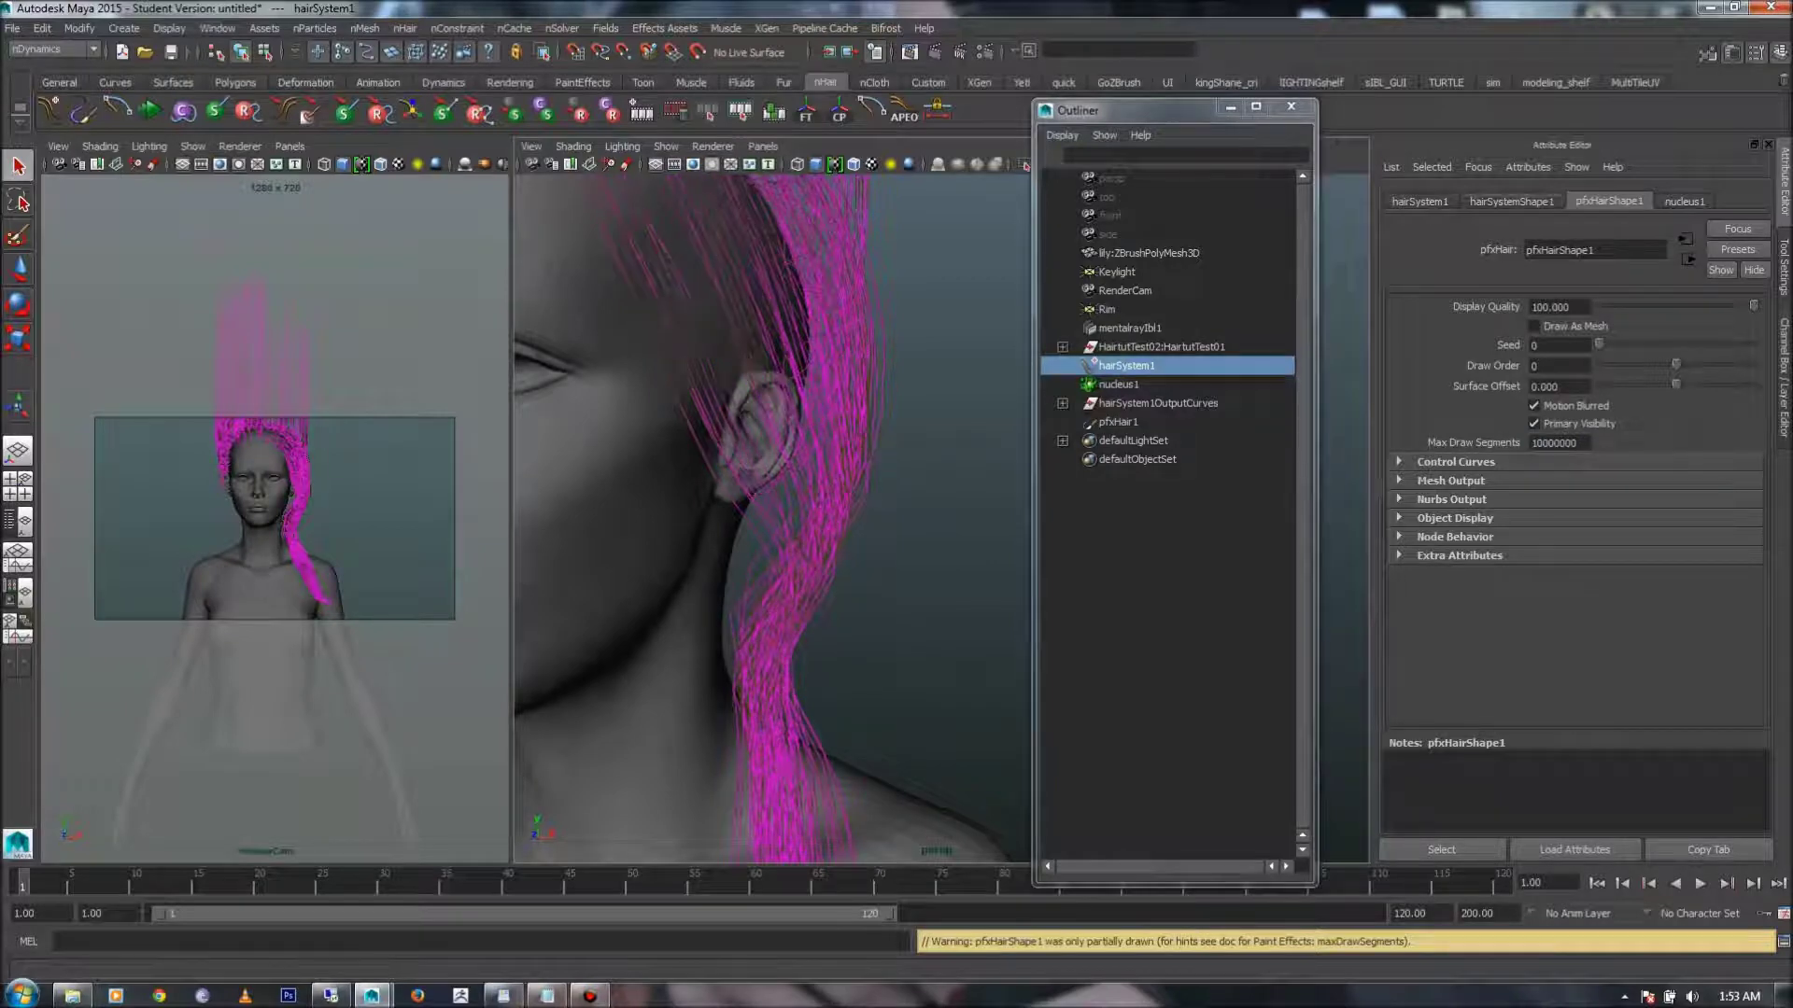
- Widen the clumps of hairSystemShape1, trying 0.4 and about 0.88 before setting the clump width to 1.4
left_click(1512, 202)
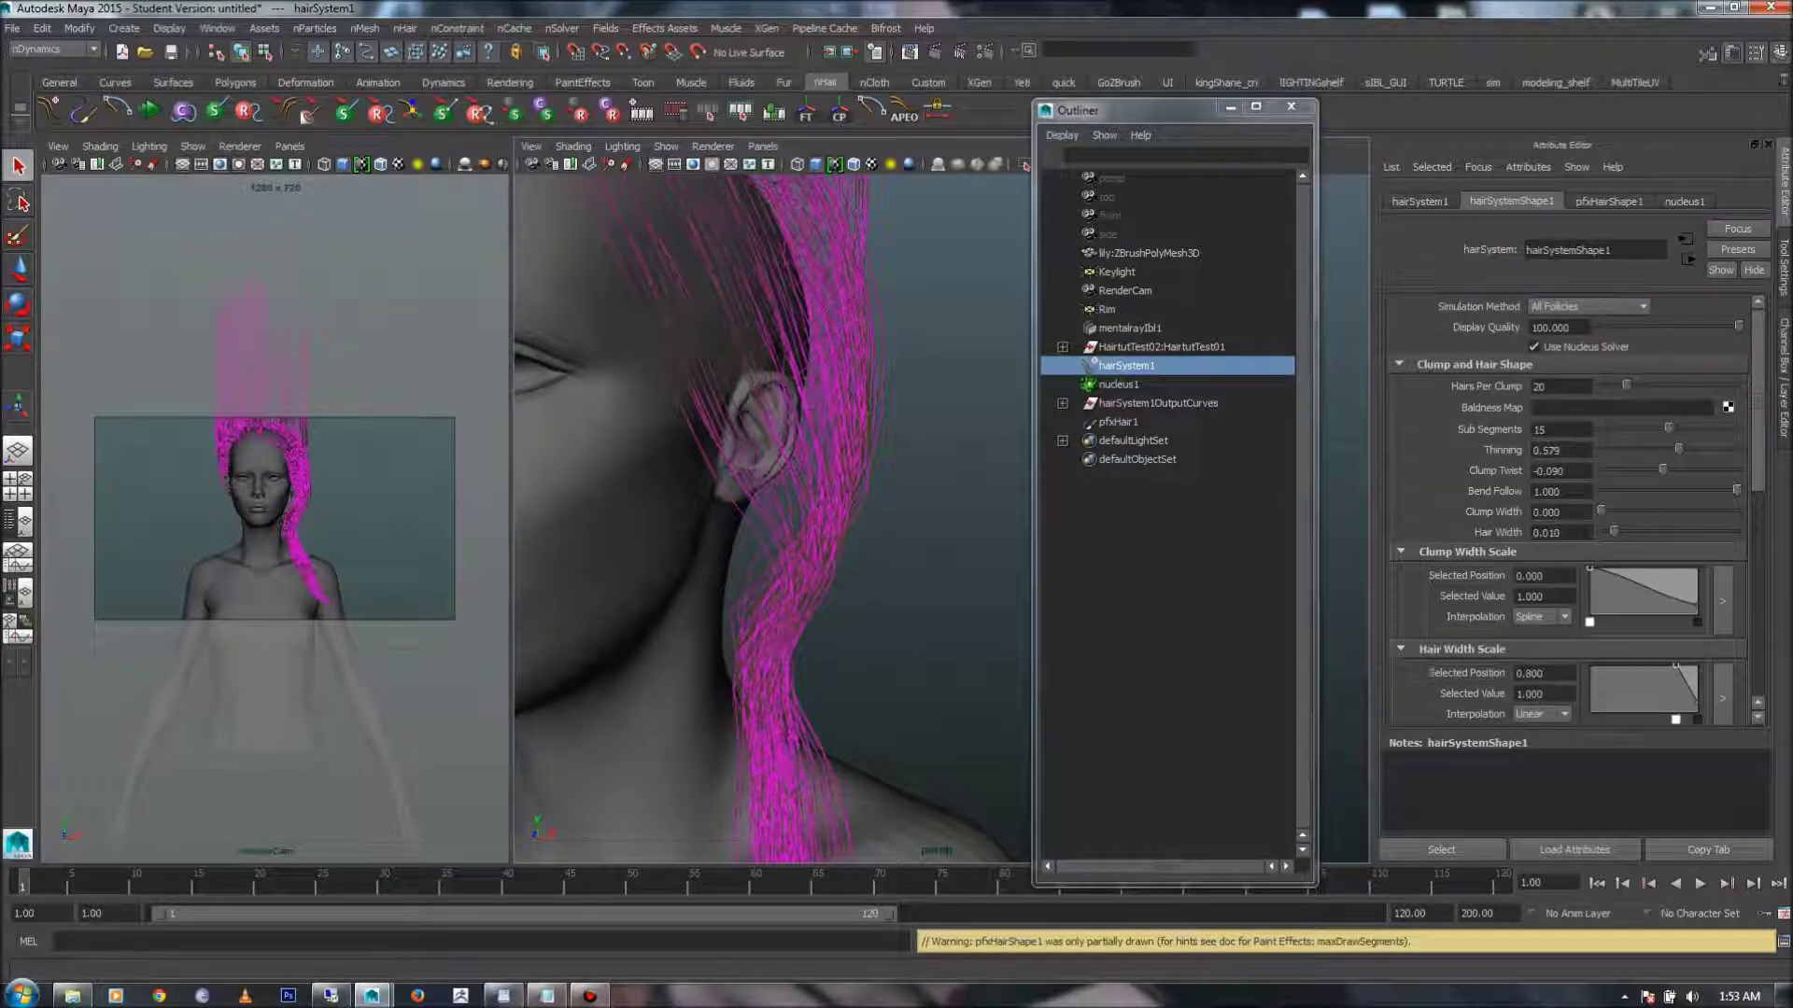
double_click(1546, 511)
key("Return")
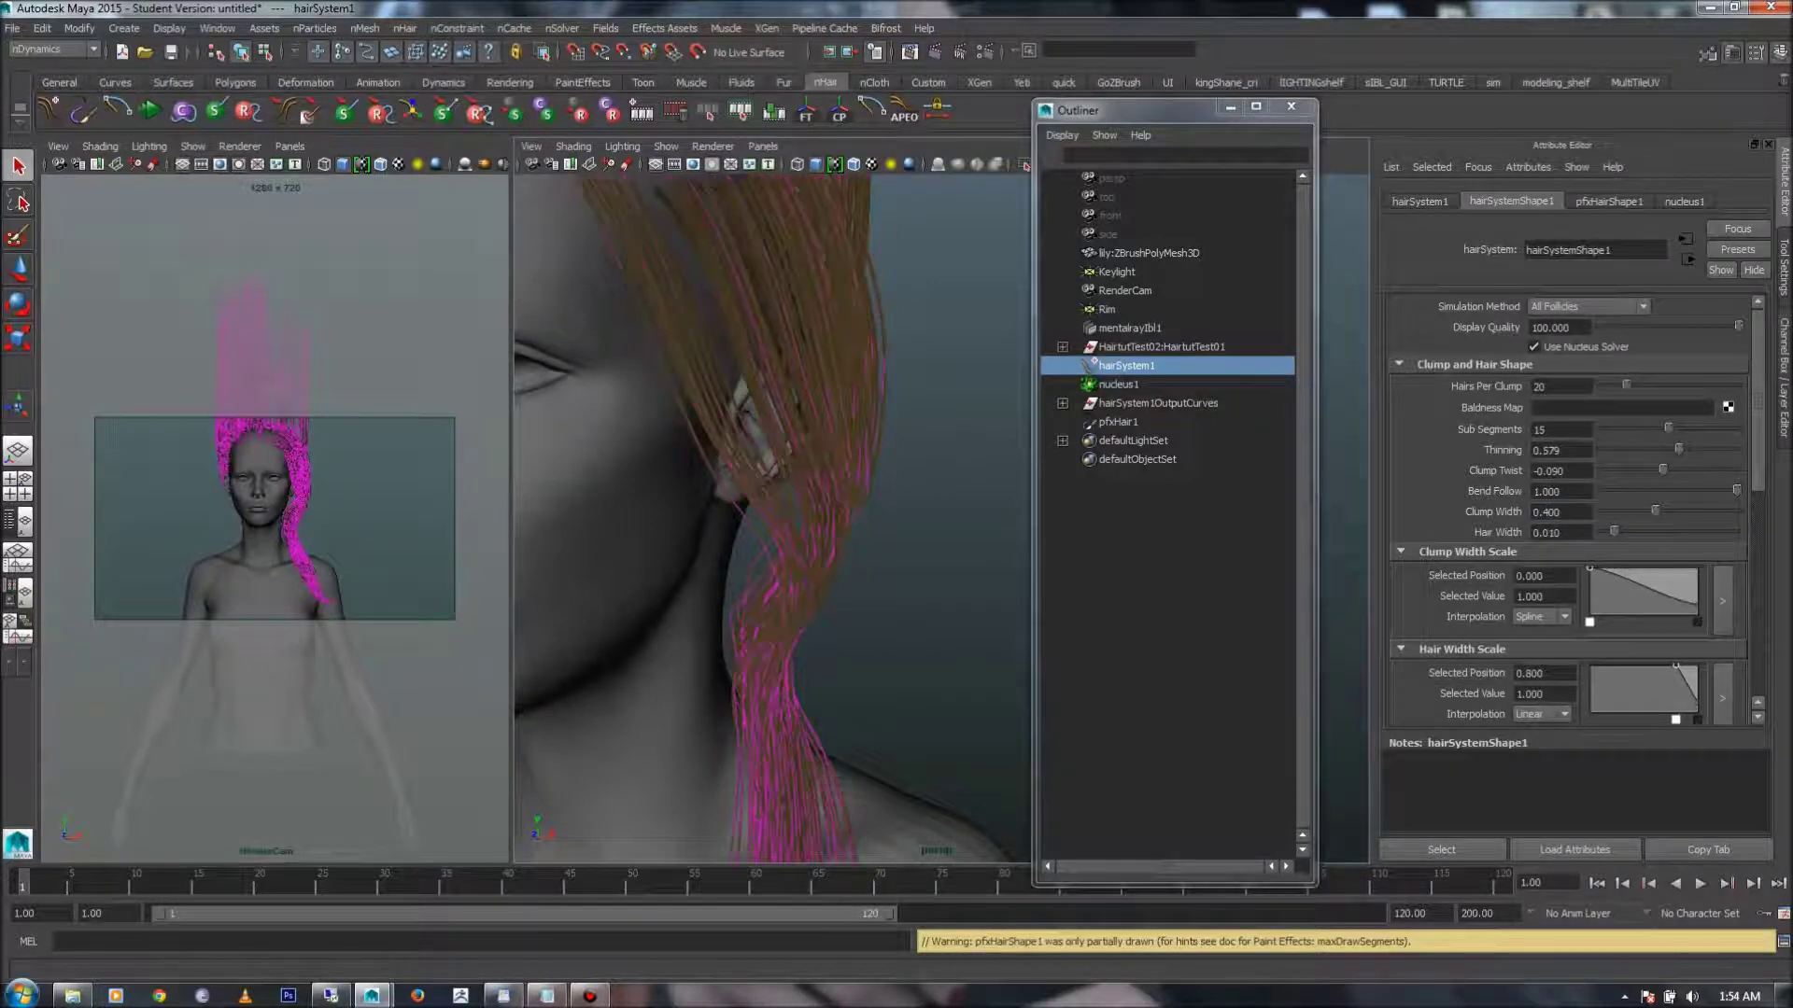
left_click_drag(1654, 511, 1719, 511)
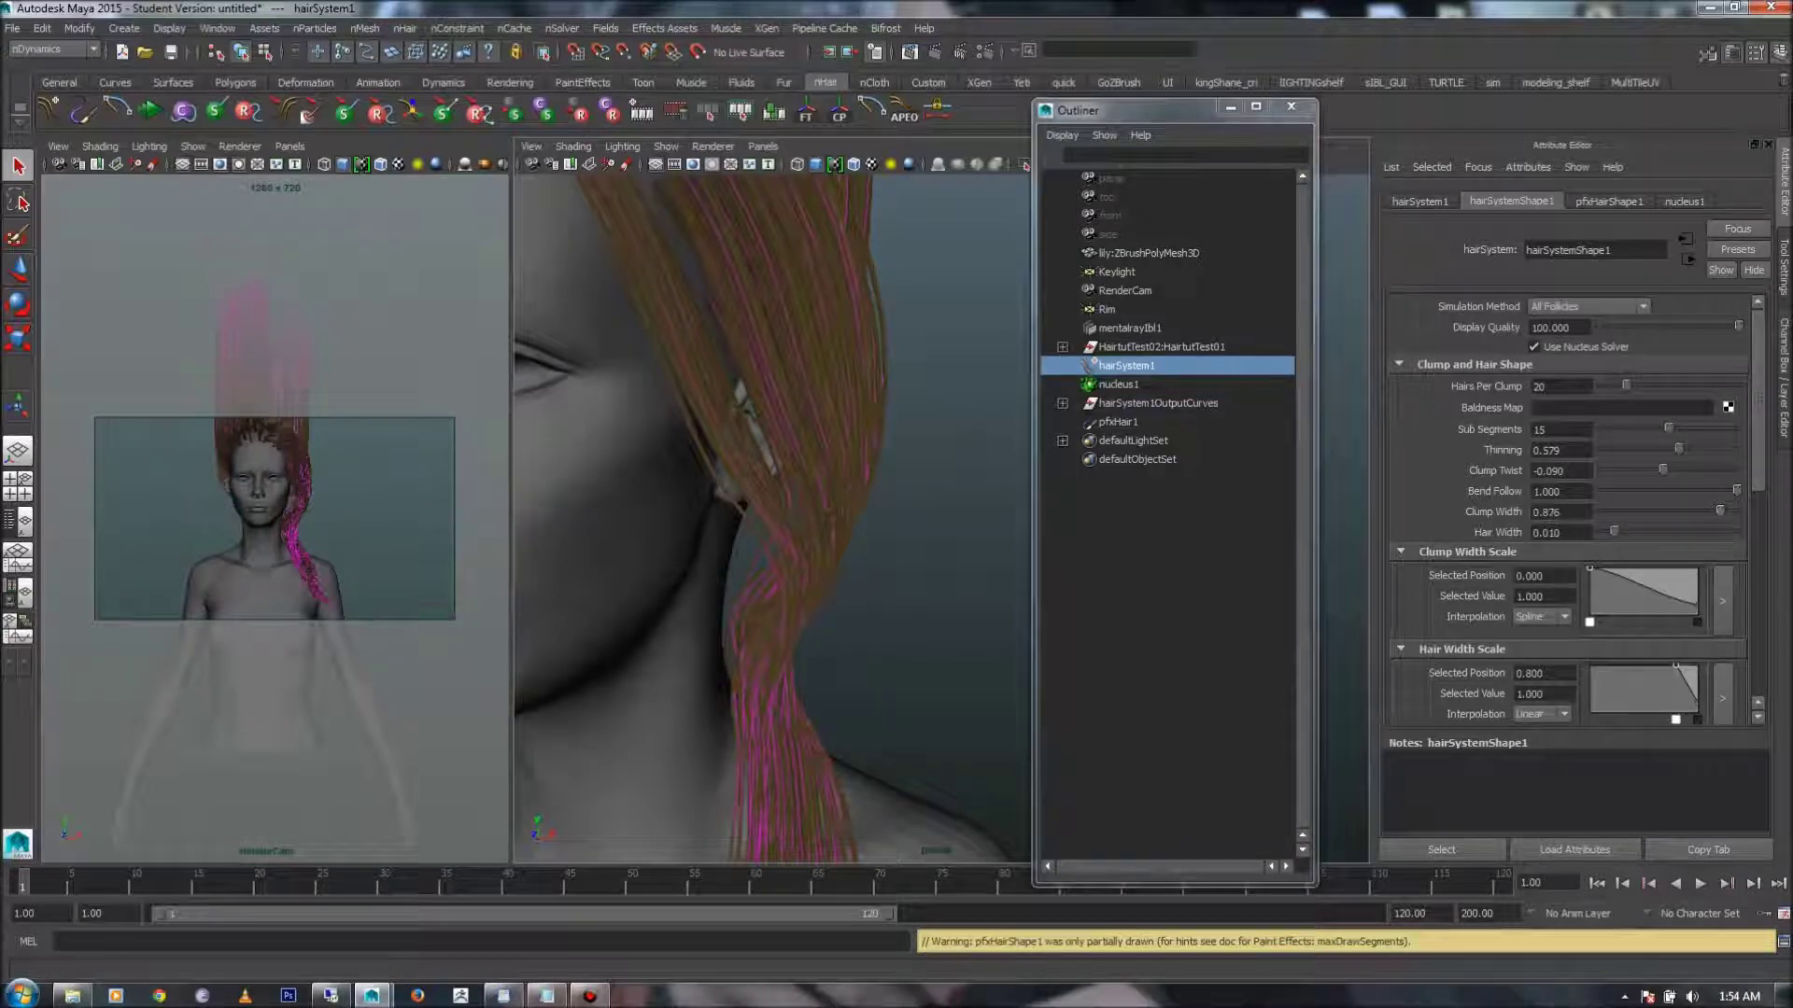
left_click_drag(1573, 511, 1530, 512)
type("1.4")
key("Return")
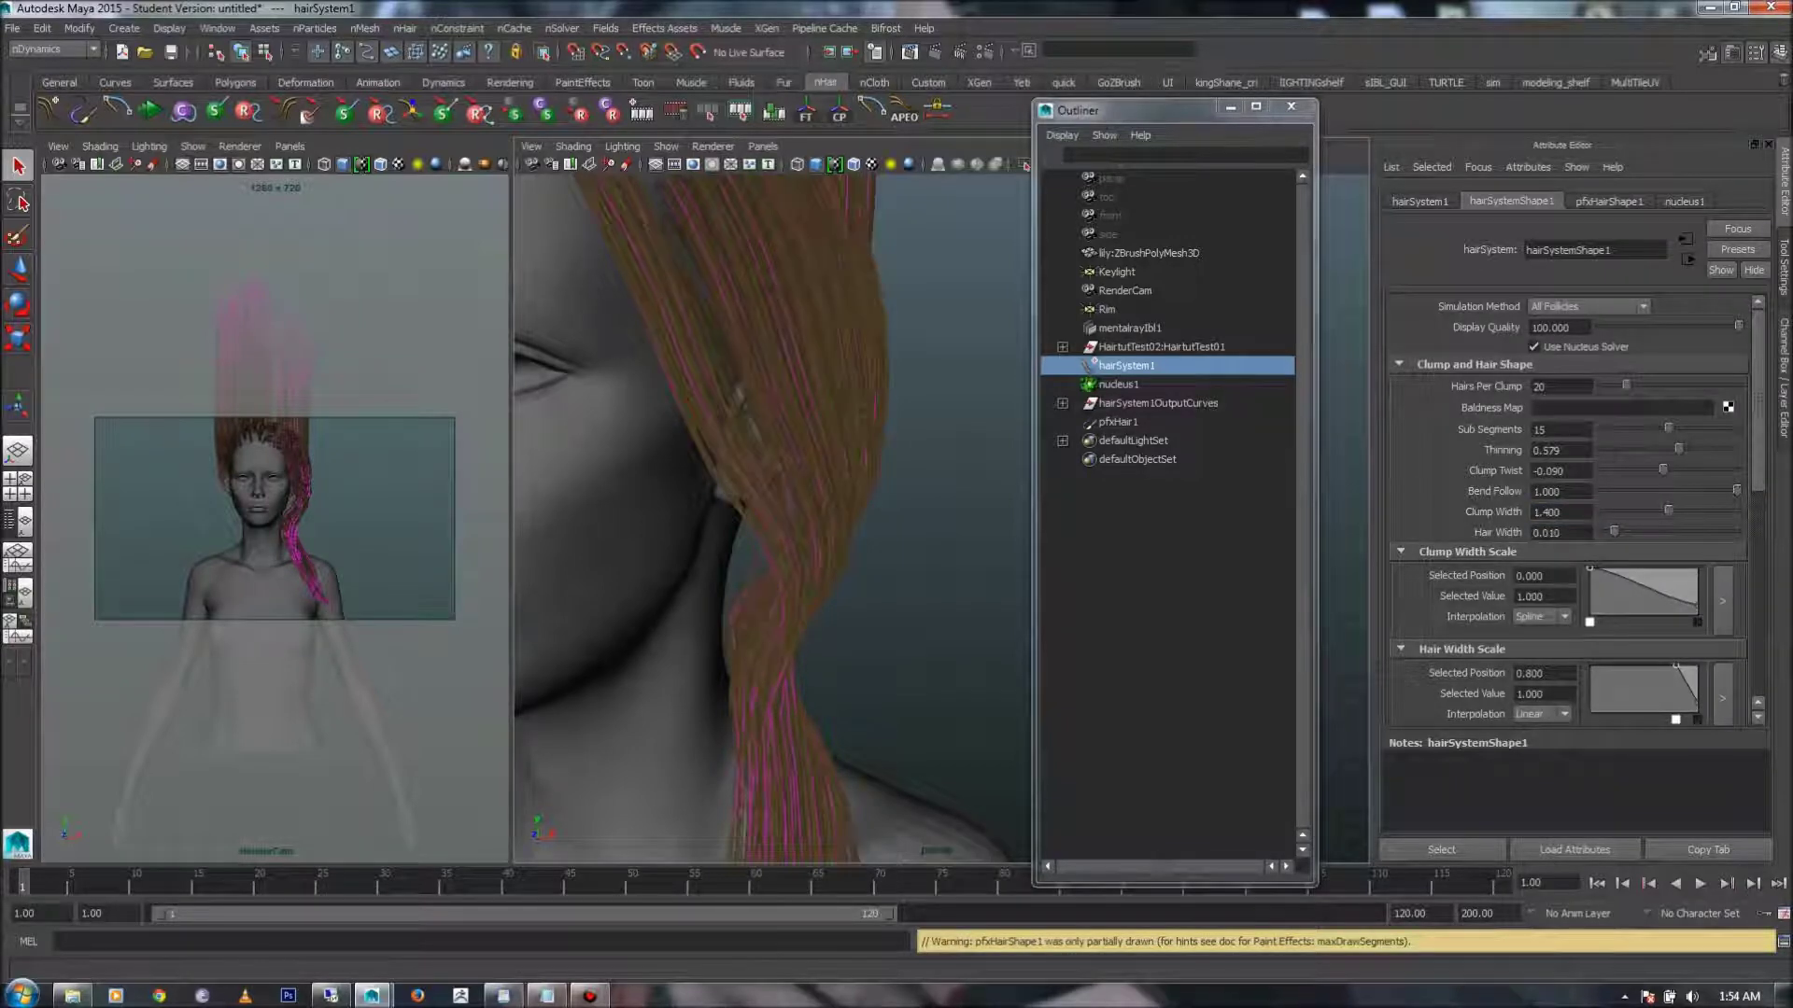
- Increase the hair system's hairs per clump to 45
double_click(1541, 386)
type("45")
key("Return")
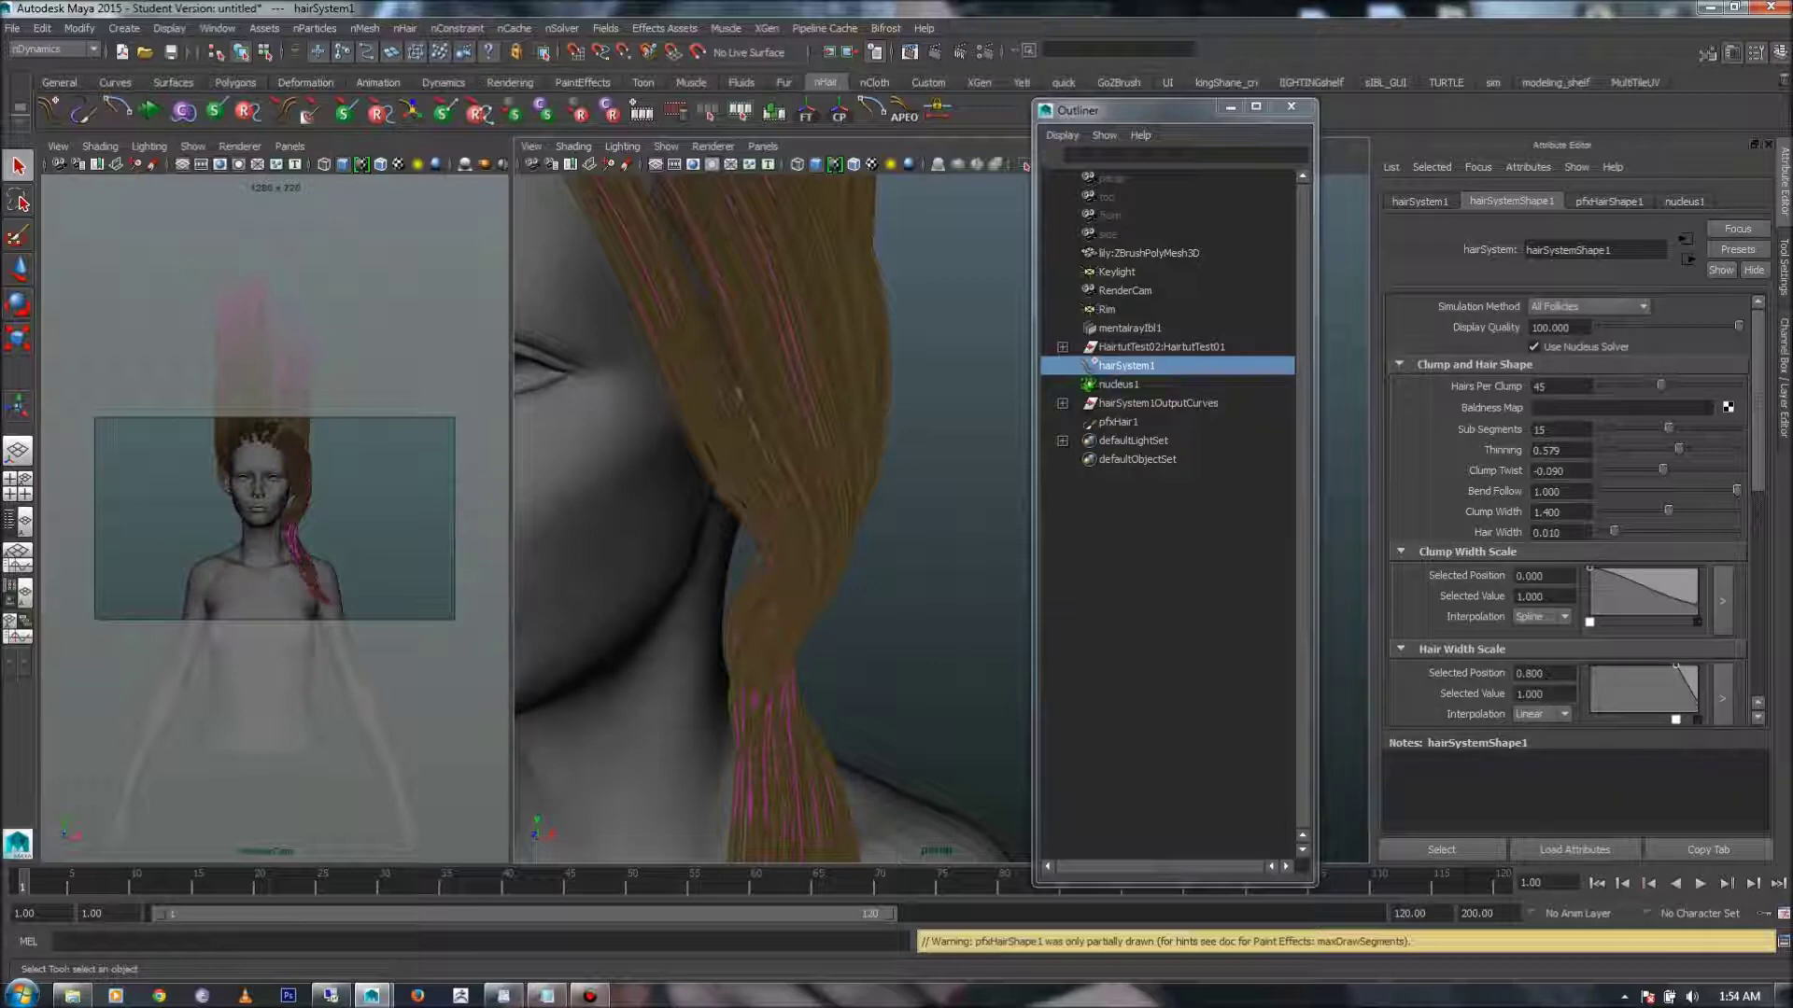
- Reduce the hair system's hair width to 0.003
left_click(1560, 532)
left_click_drag(1560, 532, 1549, 533)
type("03")
key("Return")
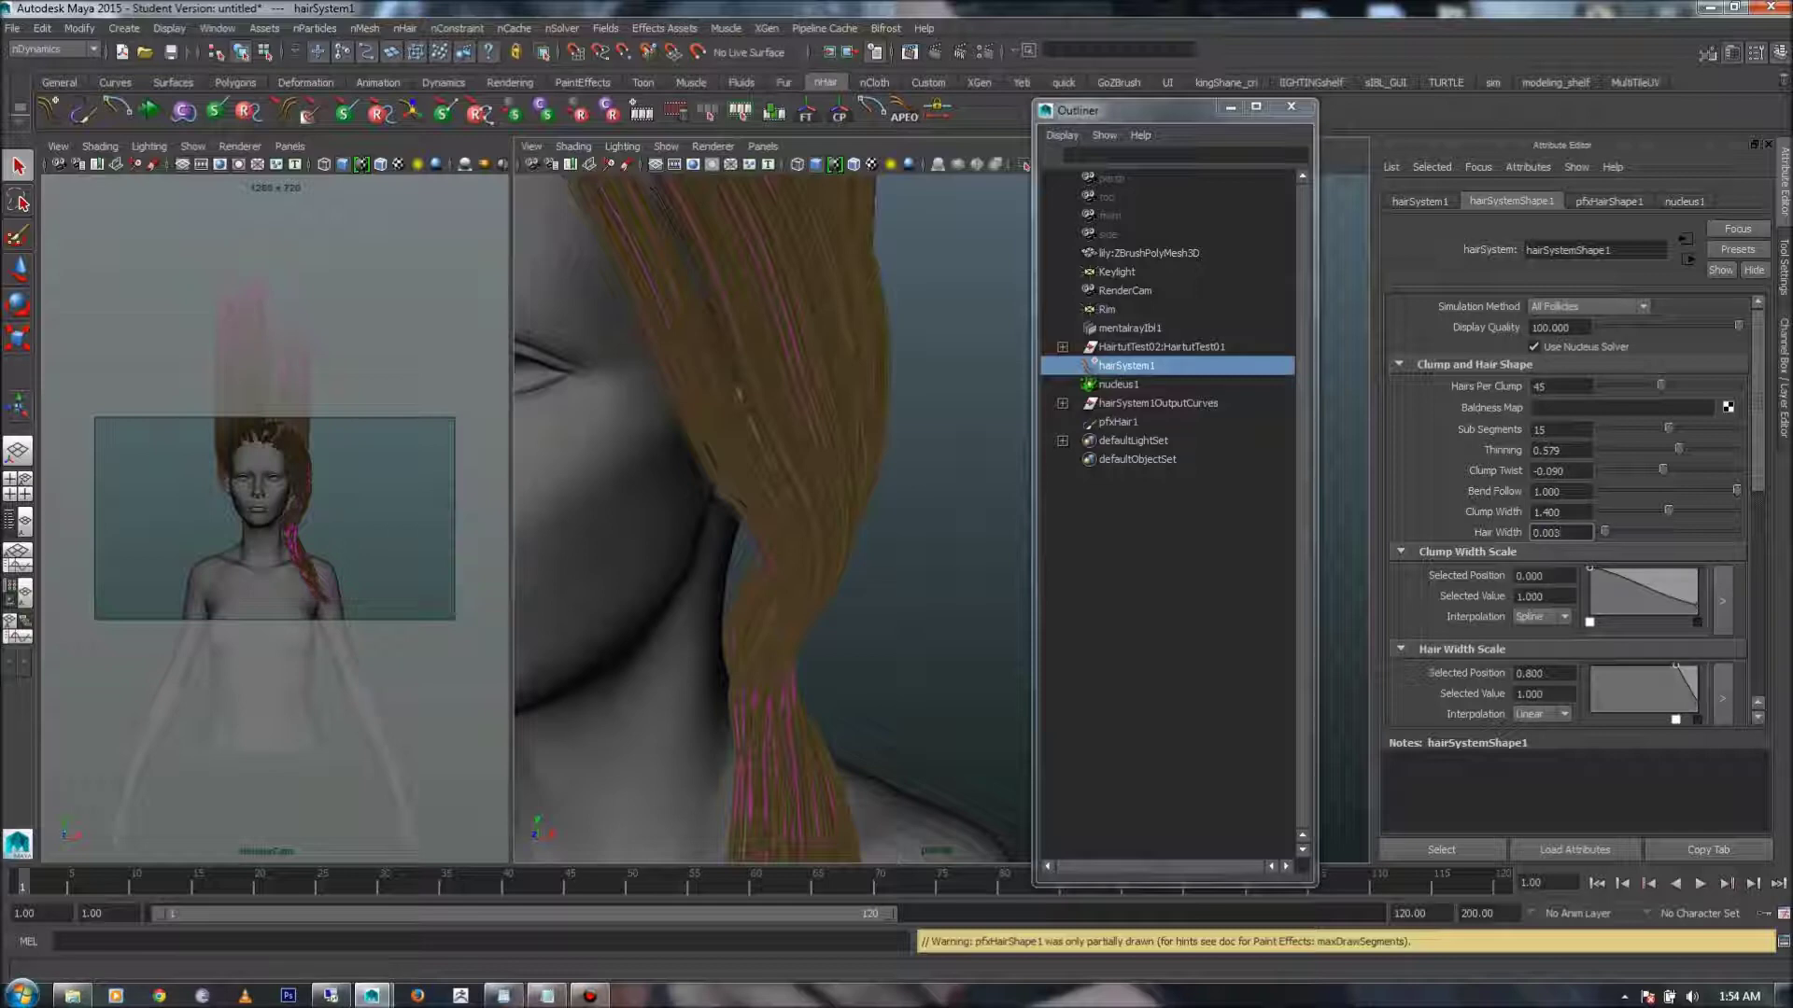
left_click_drag(1562, 533, 1548, 533)
- Open the hair system's shading attributes, try a reddish hue, and change the hair color to a very dark olive brown
scroll(1569, 514, "down", 5)
scroll(1569, 514, "up", 5)
left_click(1456, 365)
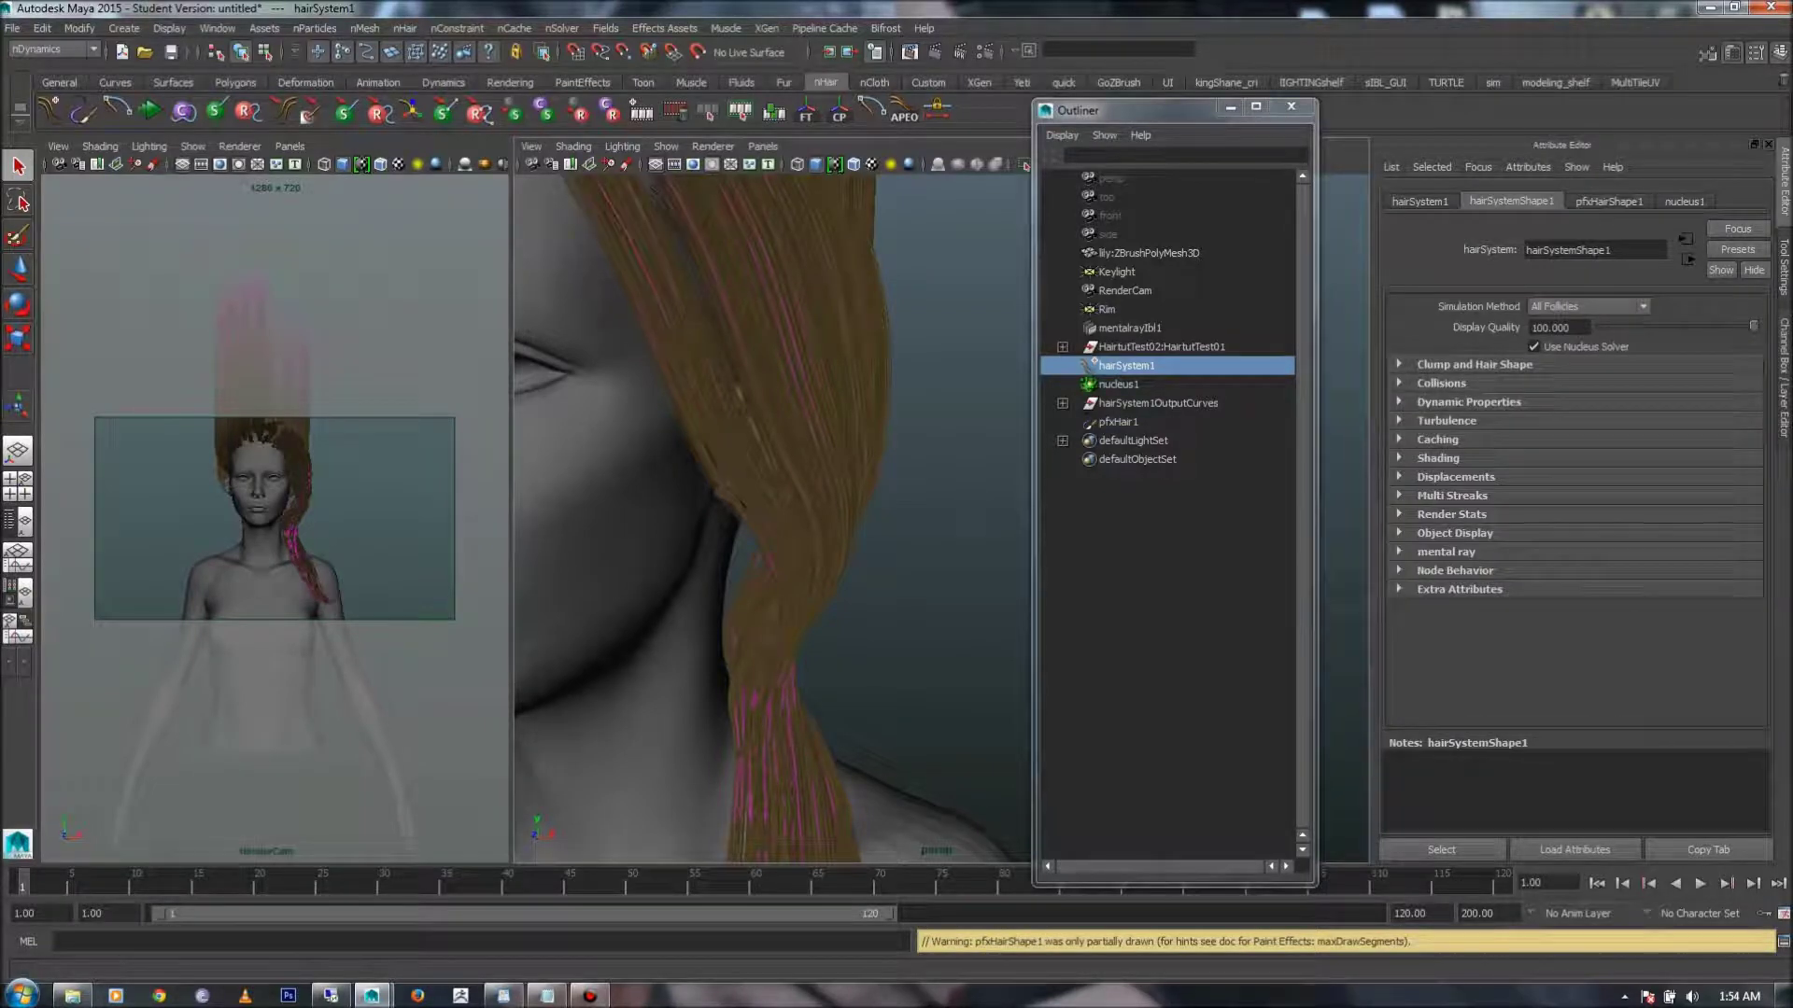
left_click(1438, 457)
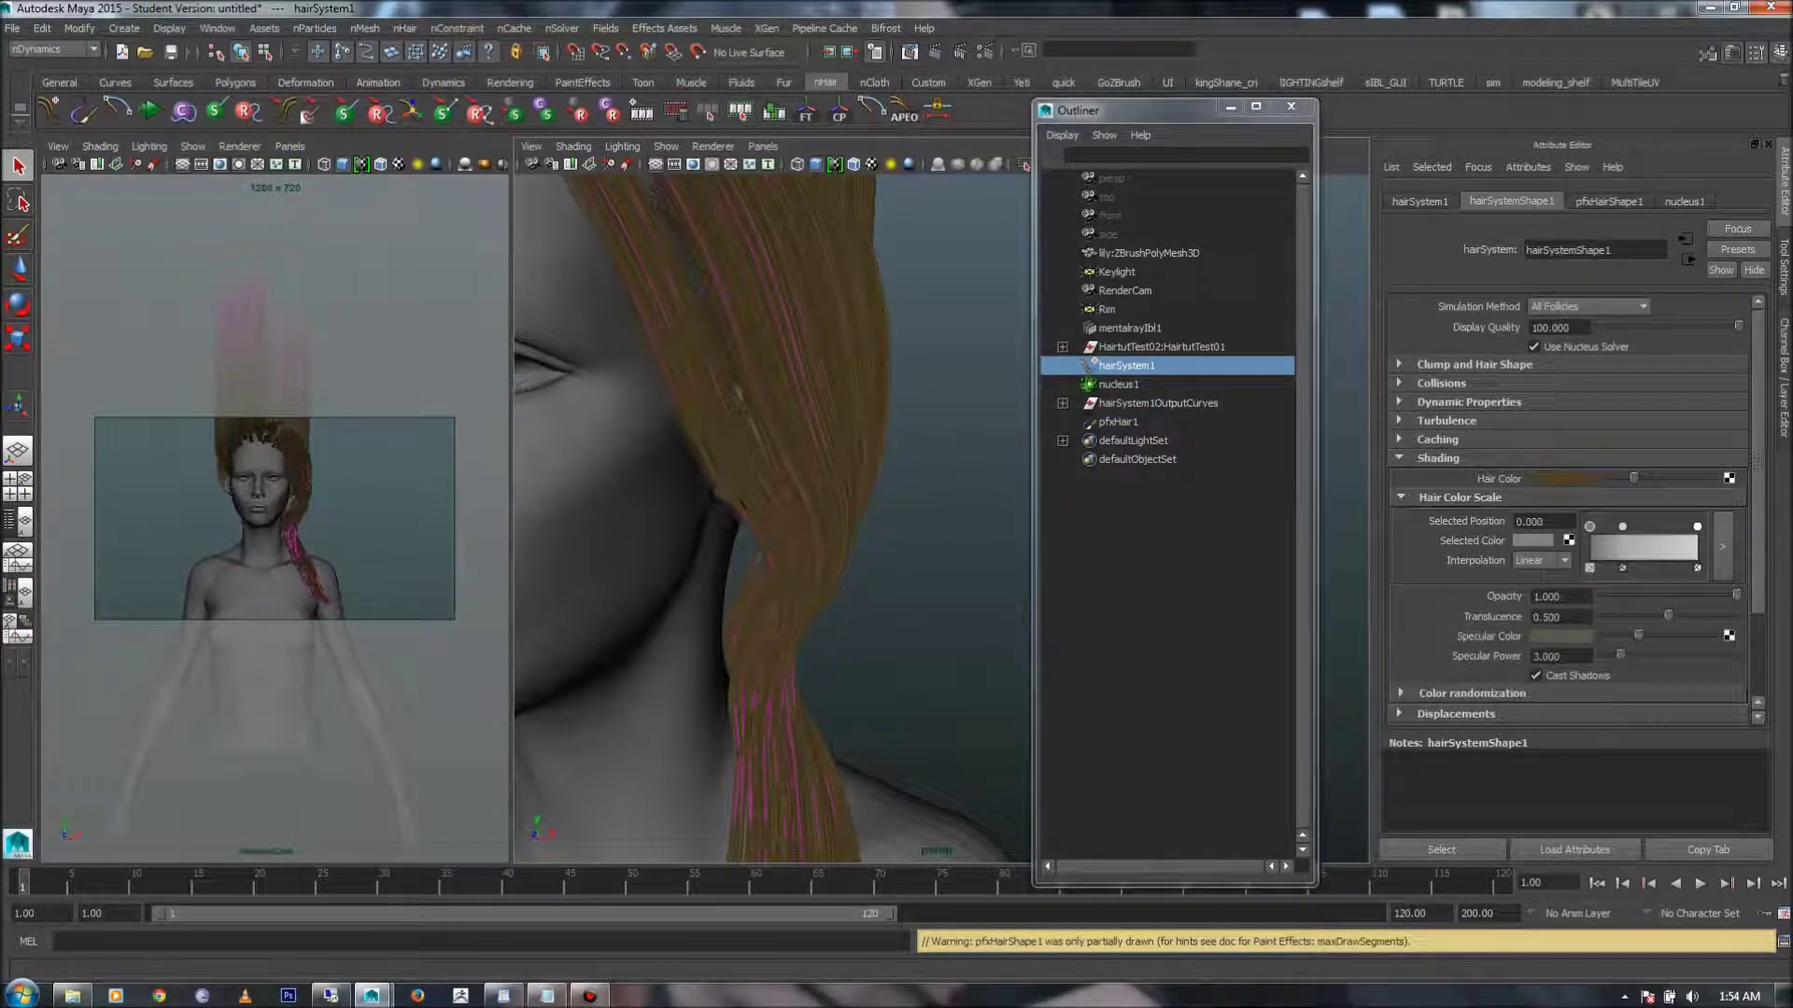
scroll(1569, 509, "down", 1)
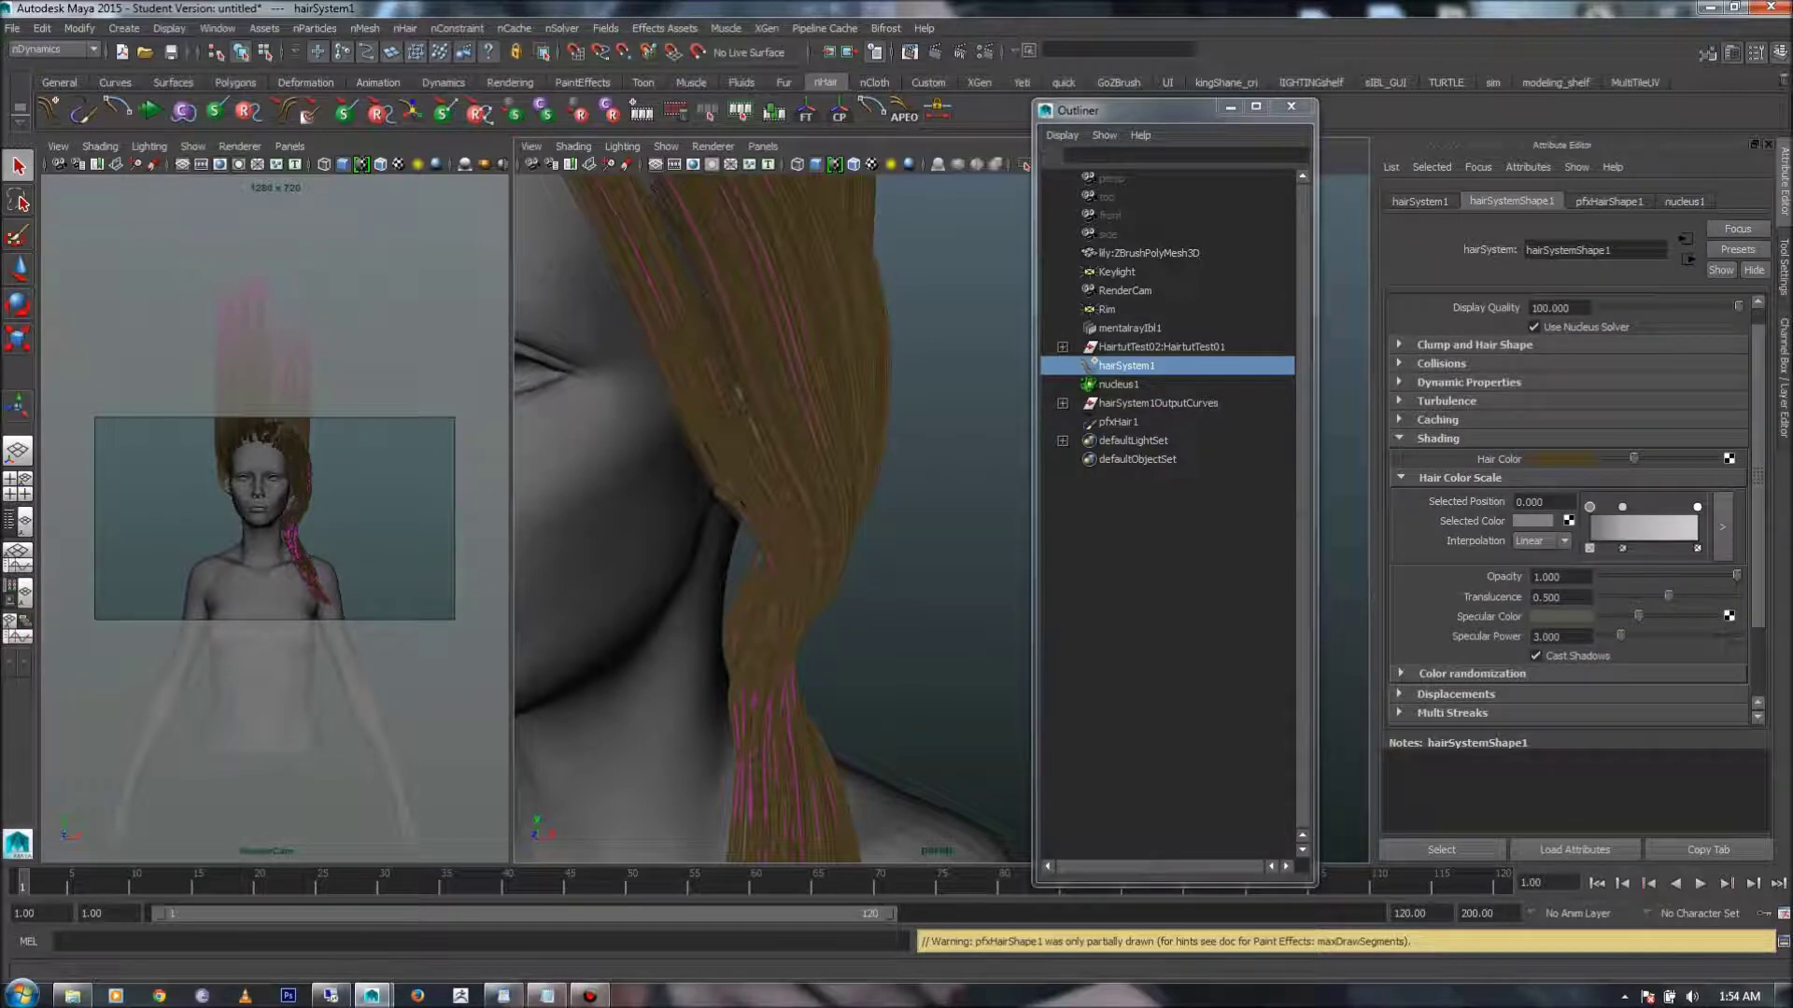
left_click(1568, 459)
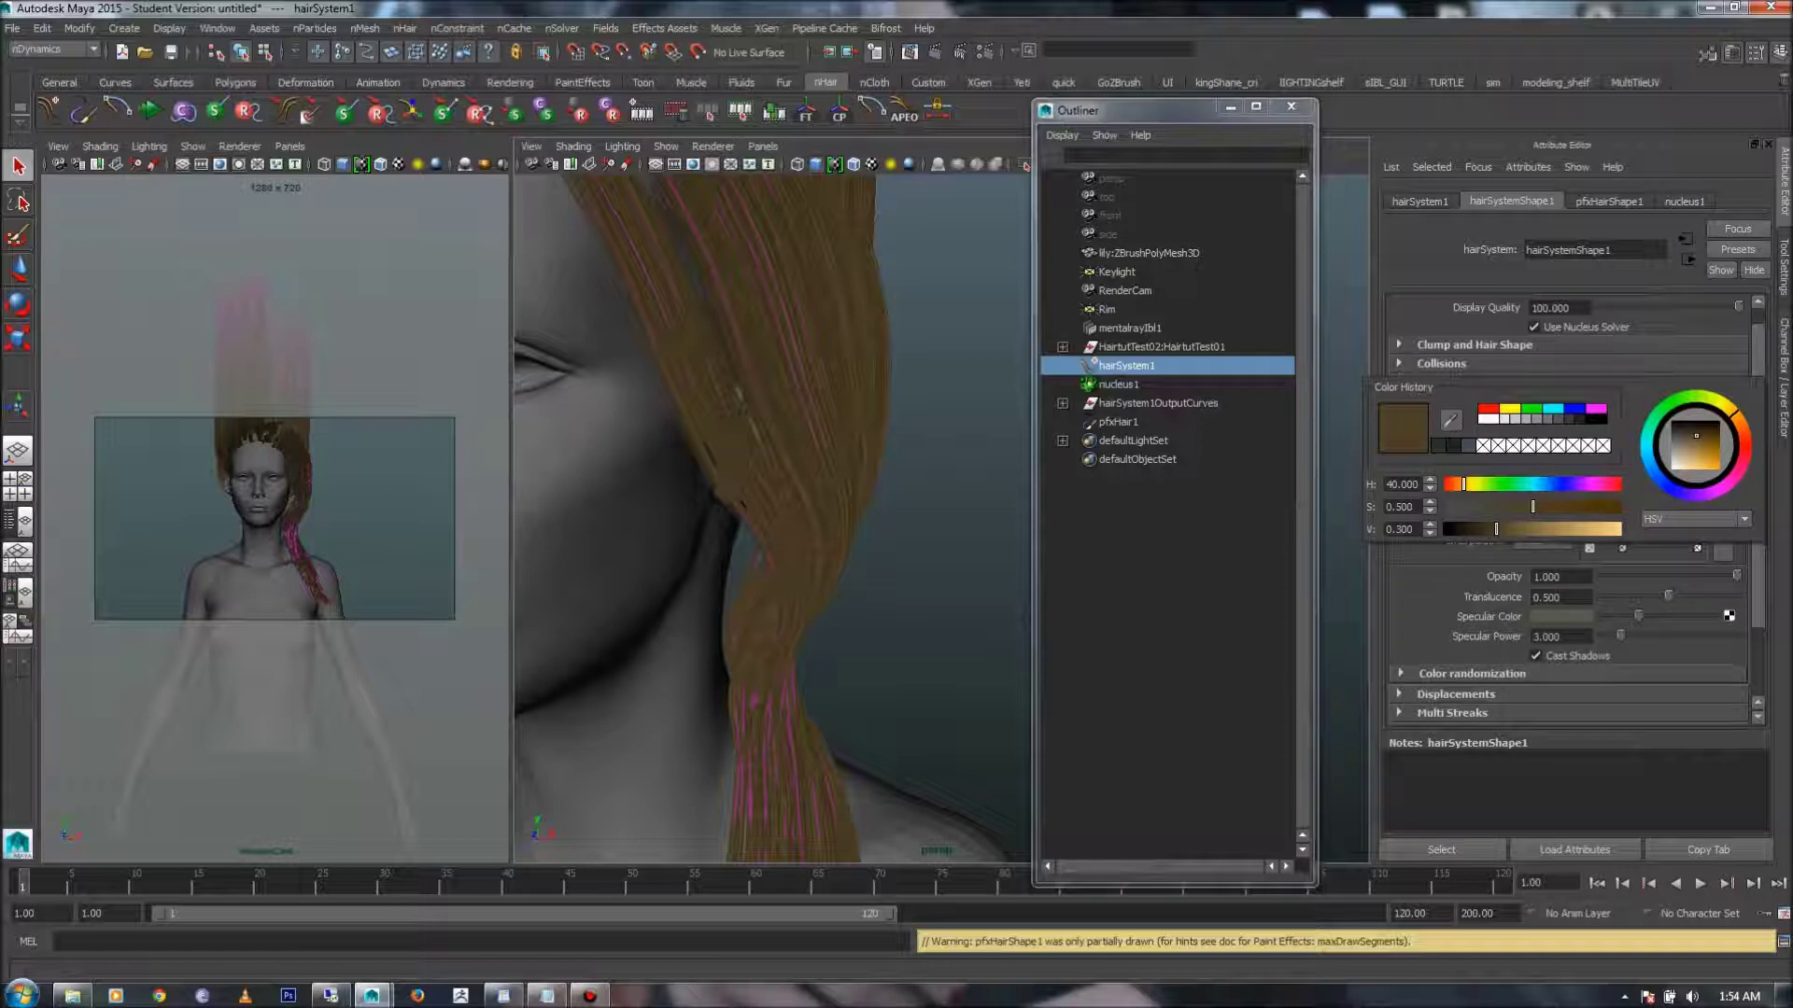
left_click_drag(1463, 485, 1448, 485)
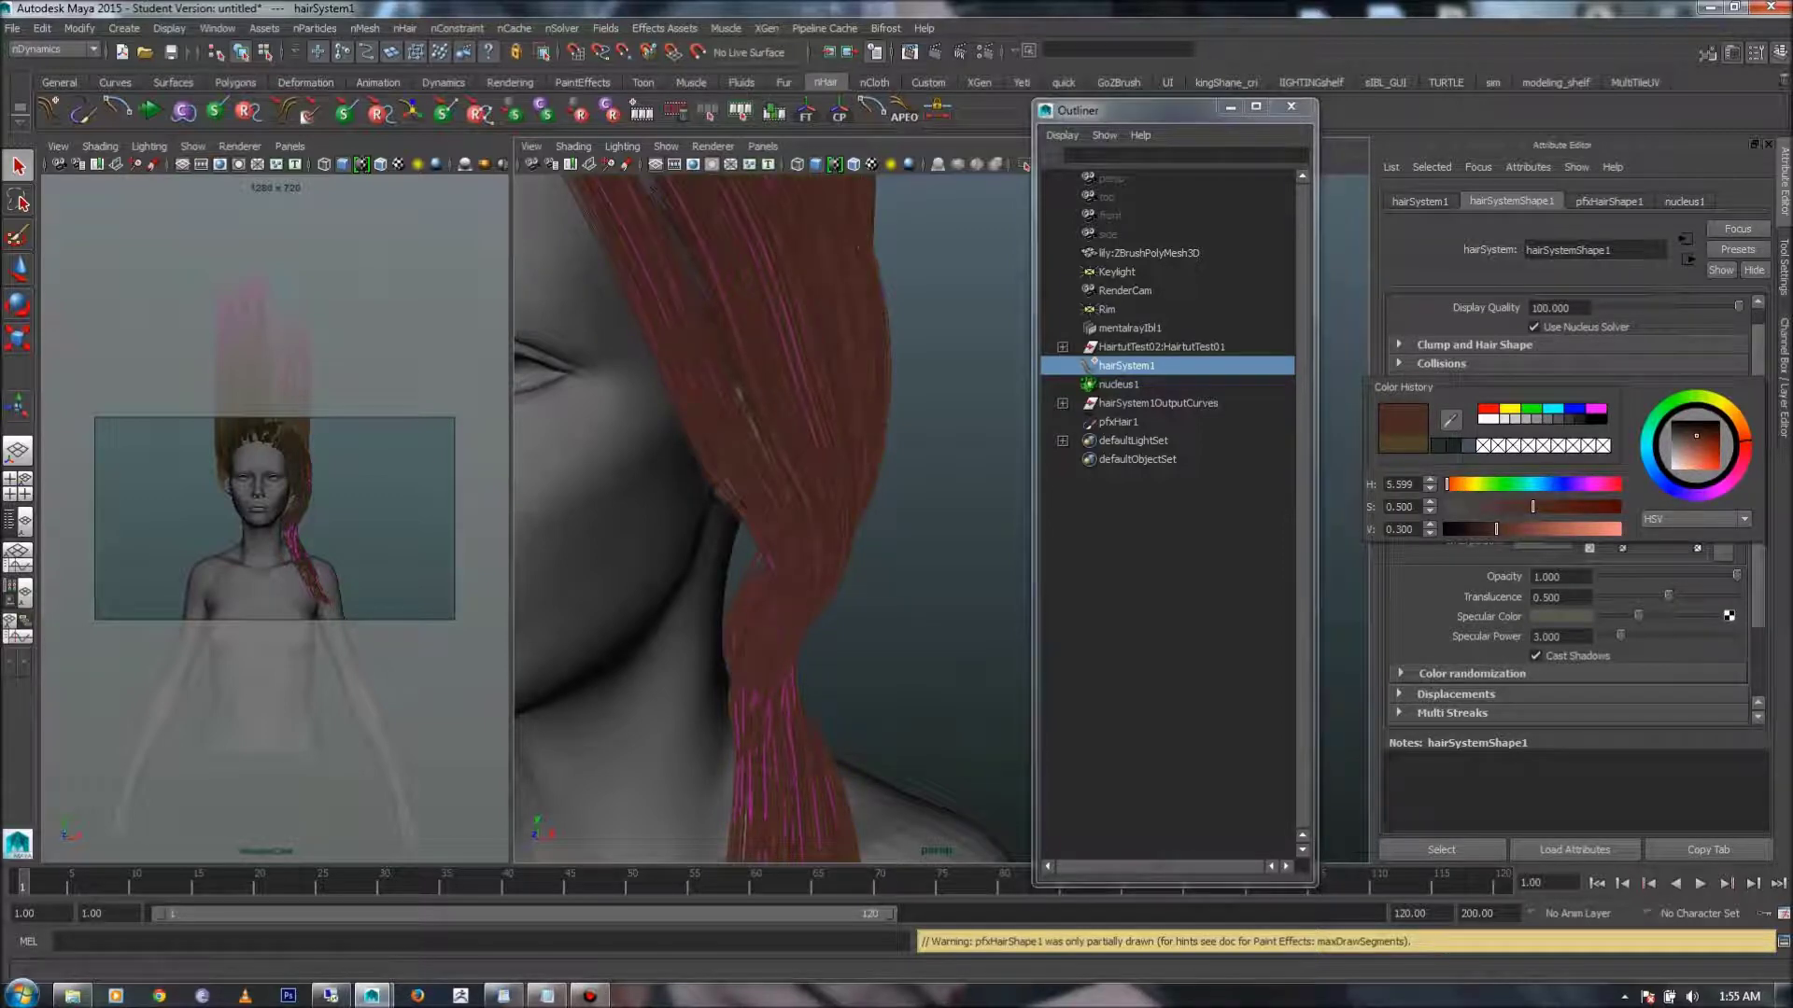
left_click_drag(1447, 485, 1465, 485)
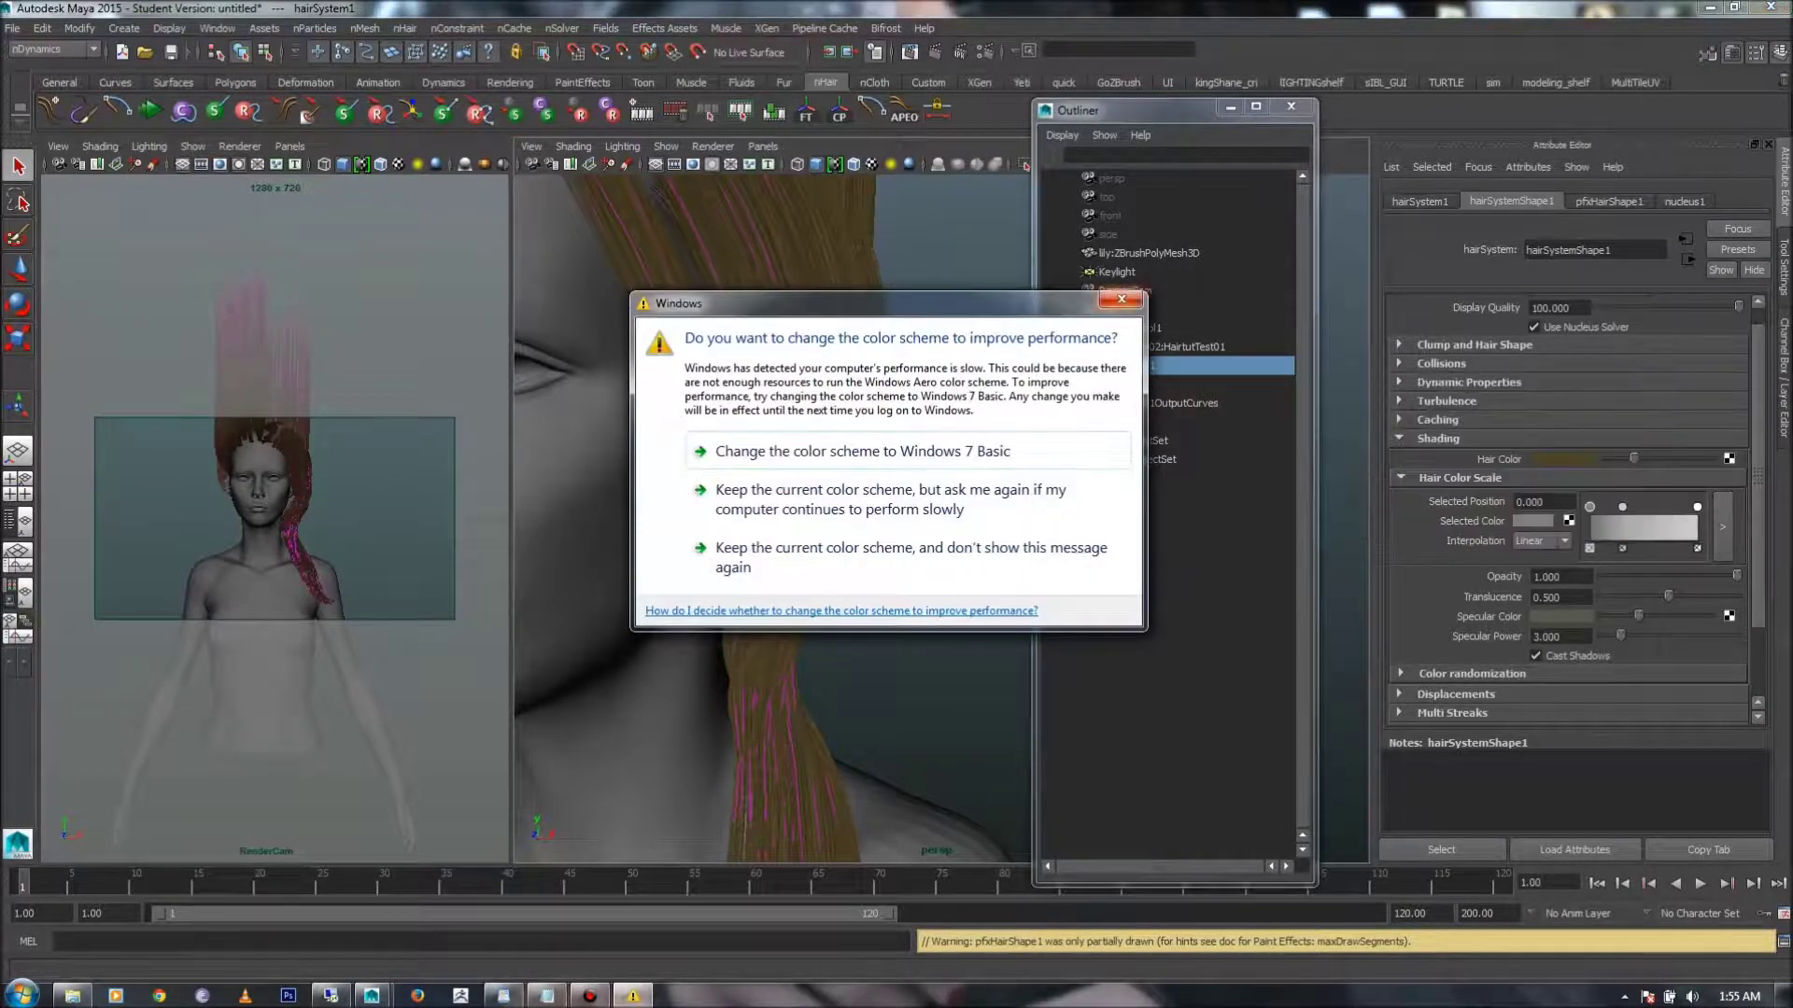
left_click(1121, 299)
left_click_drag(1633, 458, 1619, 458)
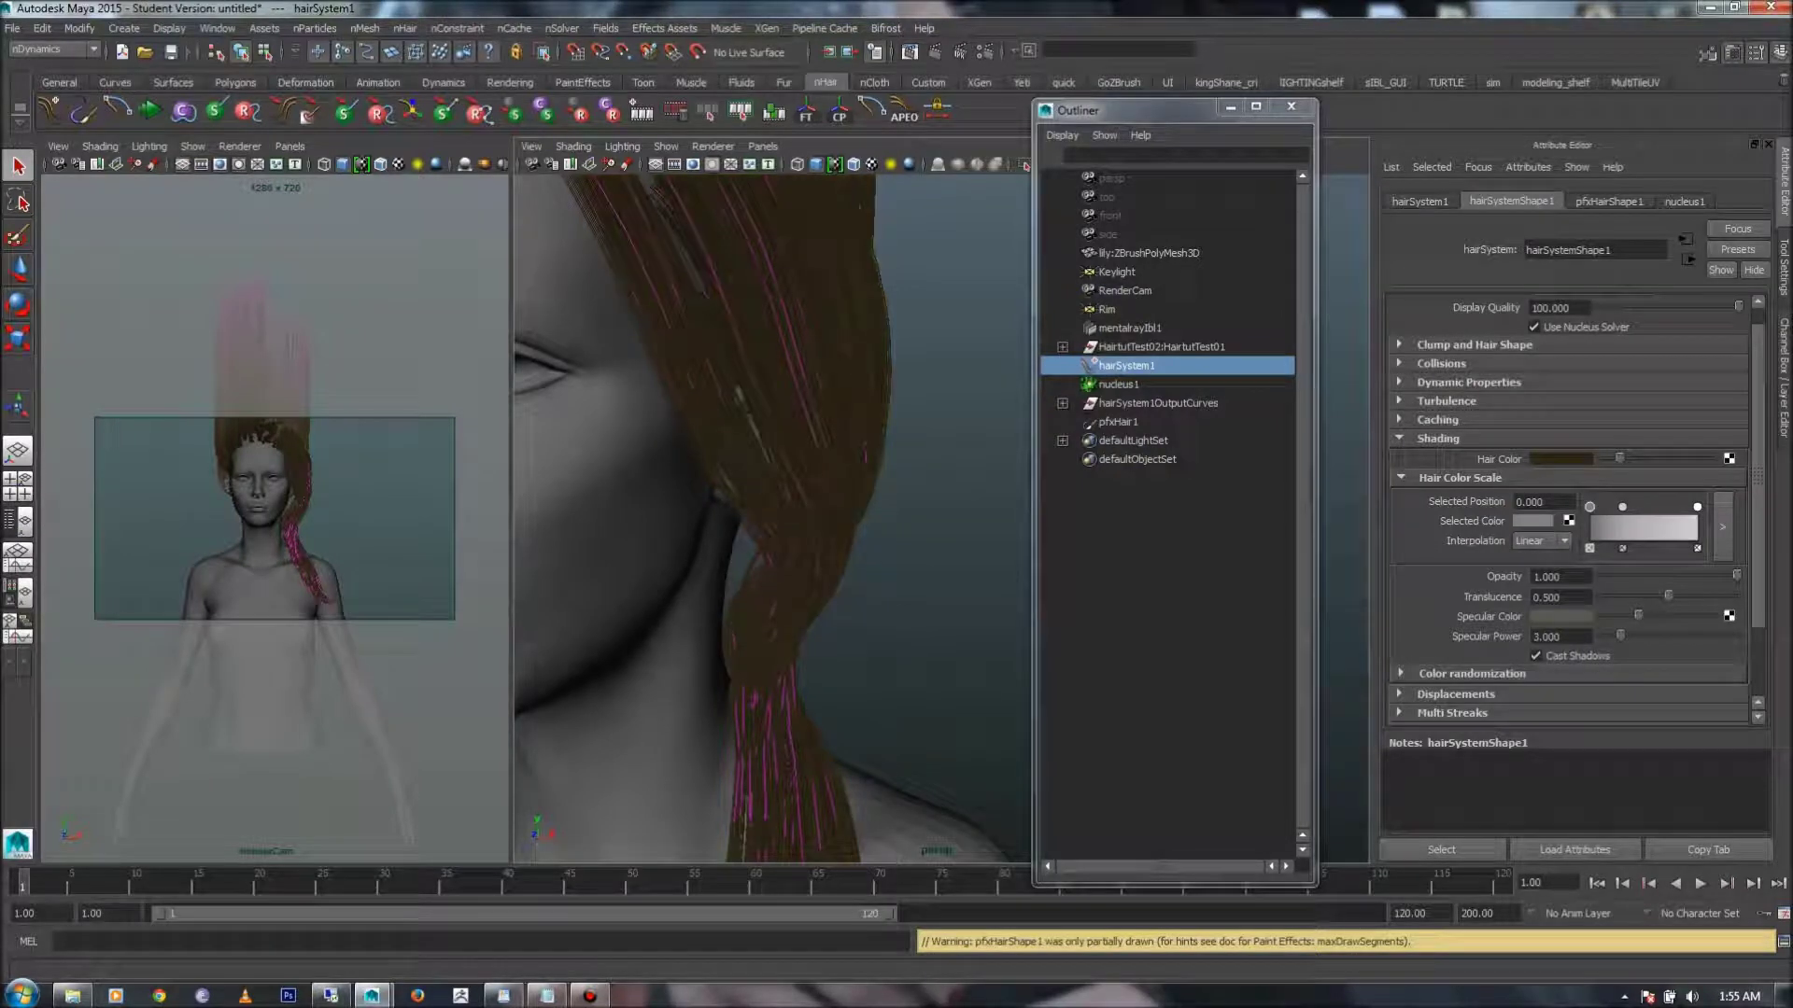
left_click(1588, 458)
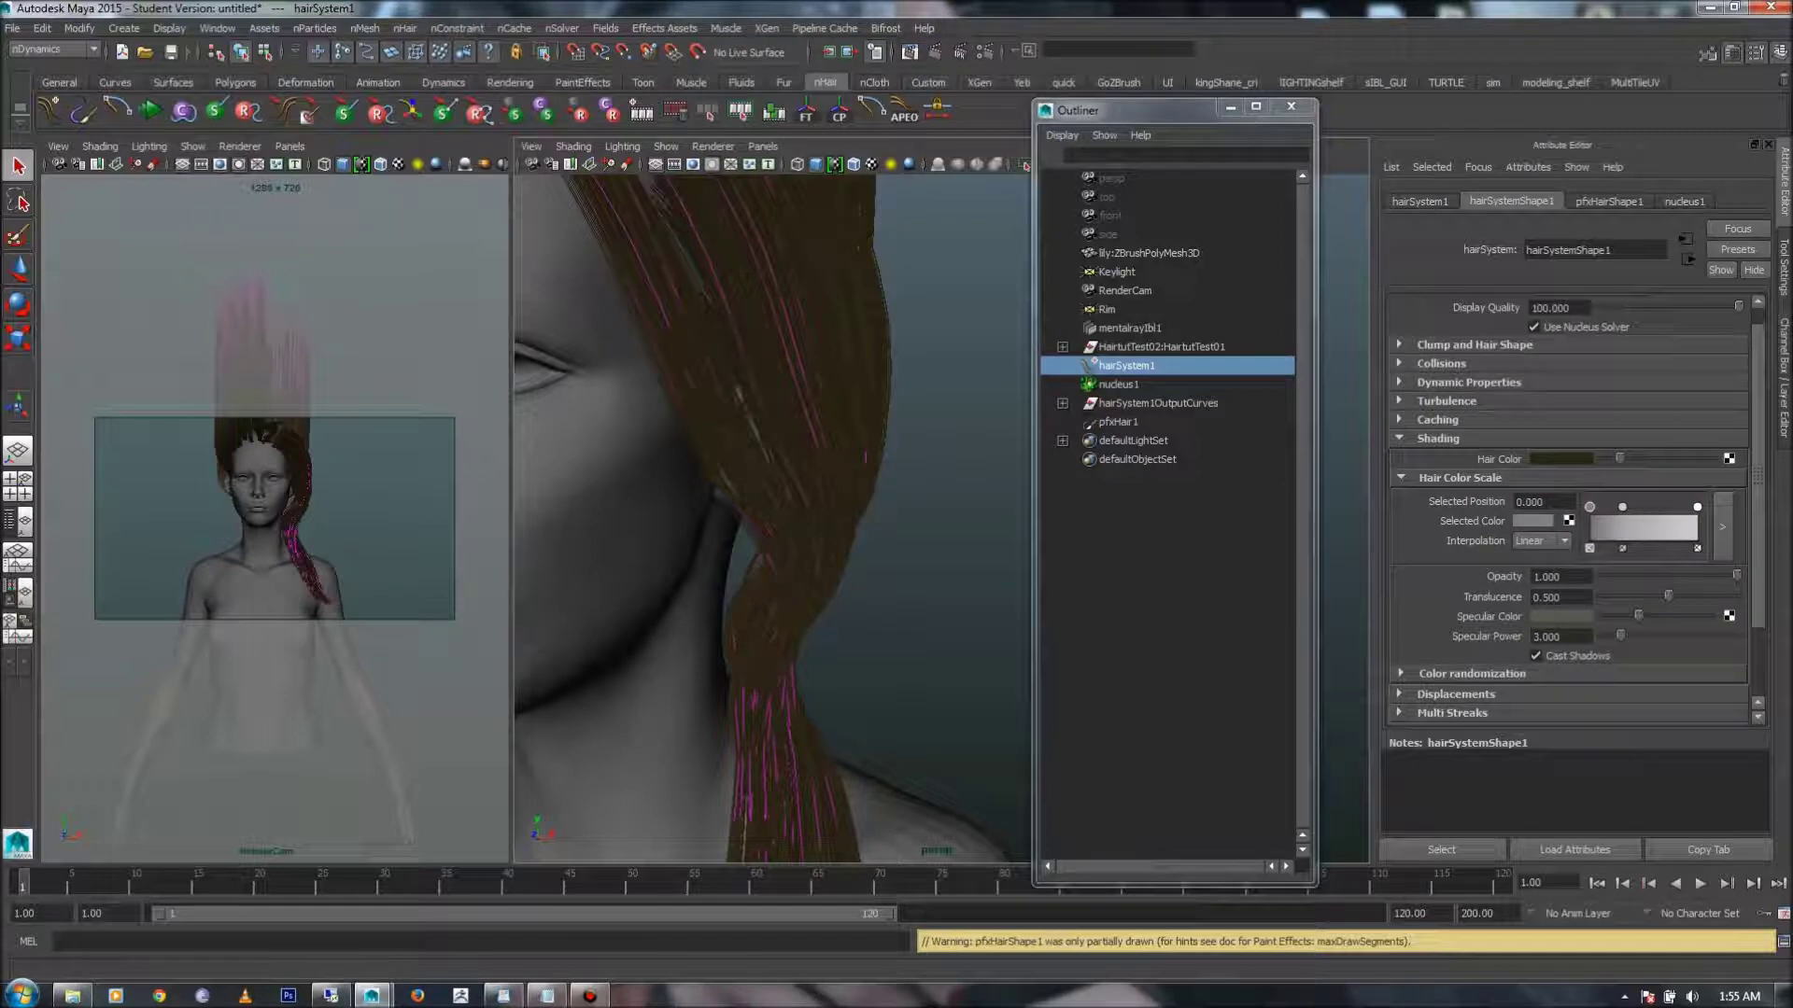
- Darken the hair's specular color and set its specular power to 1.2
left_click(1572, 618)
left_click(1573, 617)
left_click_drag(1688, 598, 1688, 592)
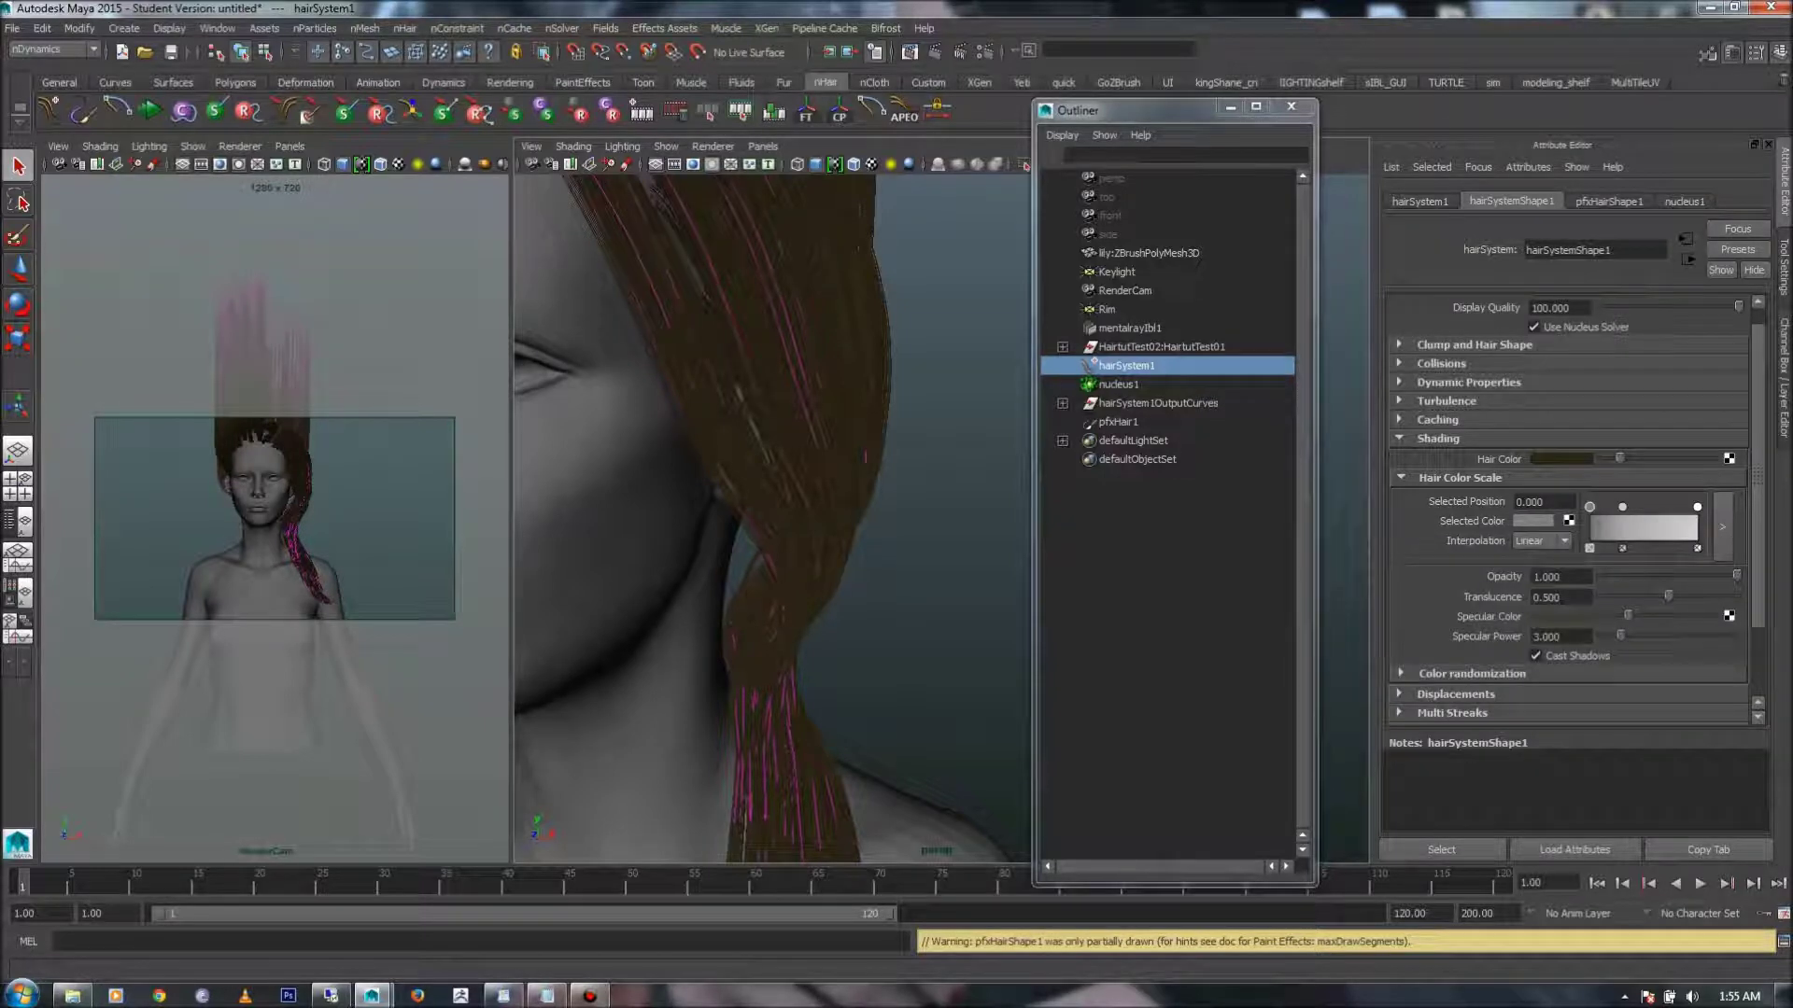
left_click_drag(1628, 616, 1623, 615)
left_click(1547, 636)
type("1.2")
key("Return")
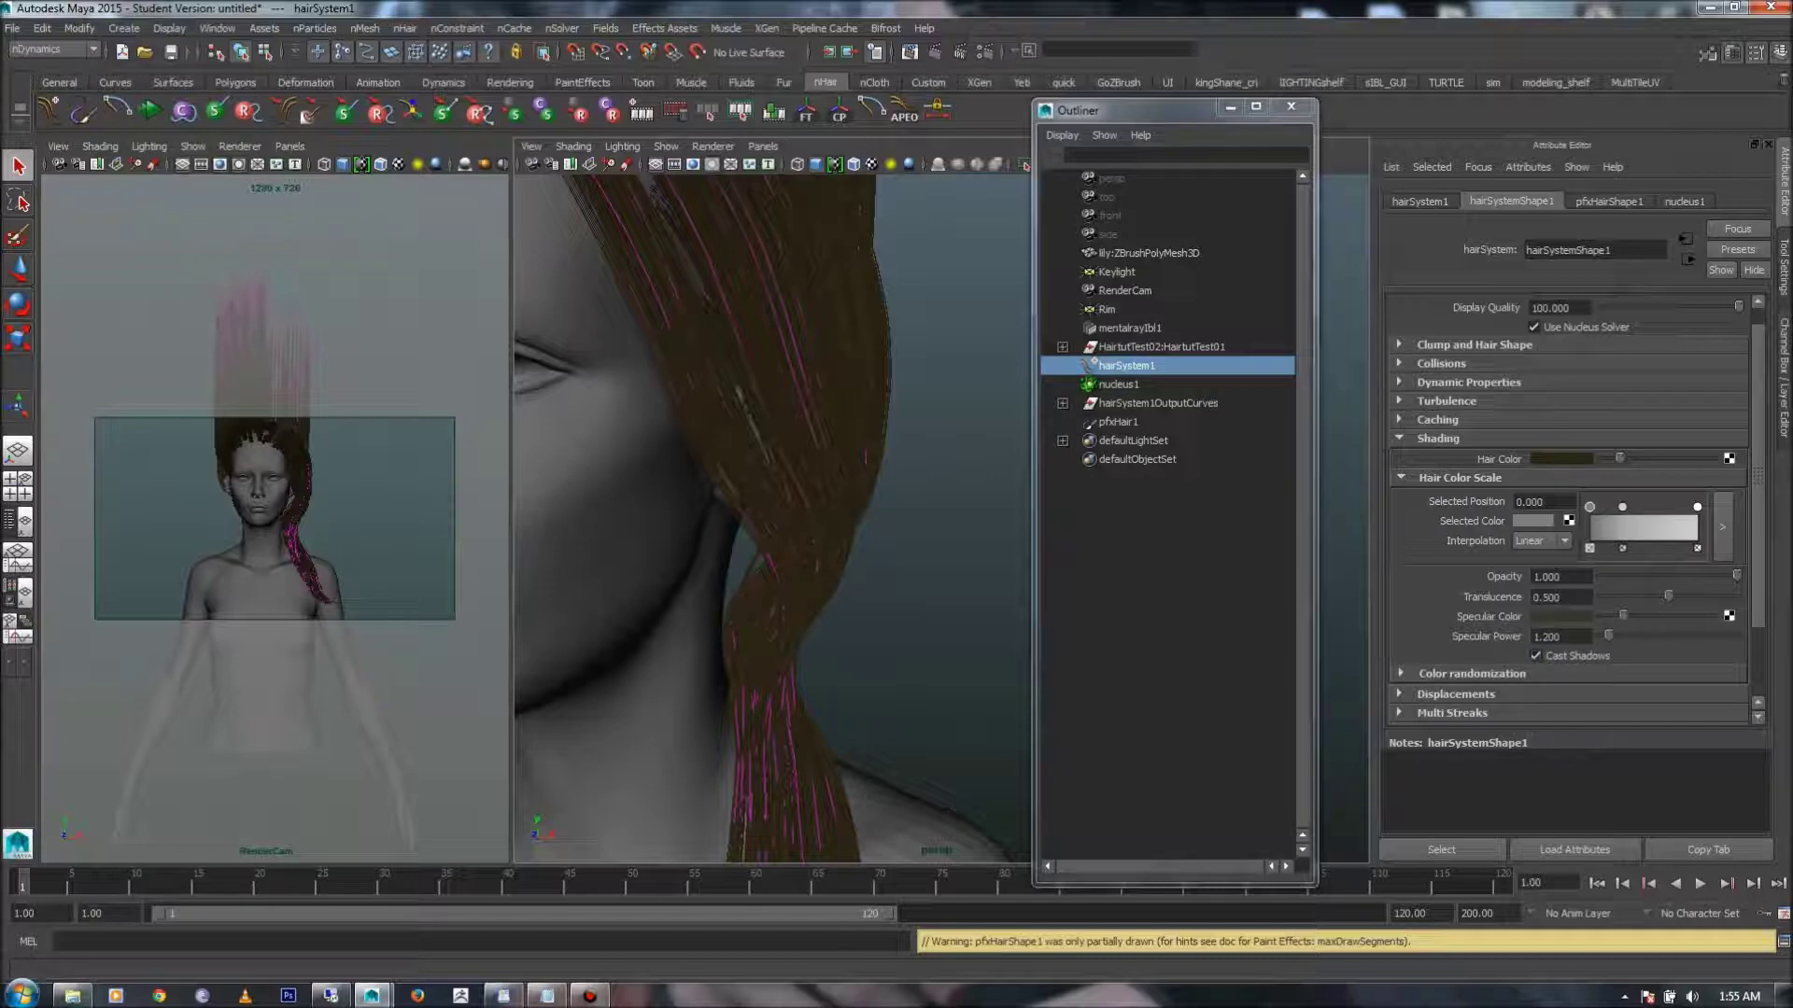
- Set the hair opacity to 0.98 and render the current frame in mental ray with nothing selected
left_click(1558, 576)
type(".98")
key("Return")
left_click(392, 355)
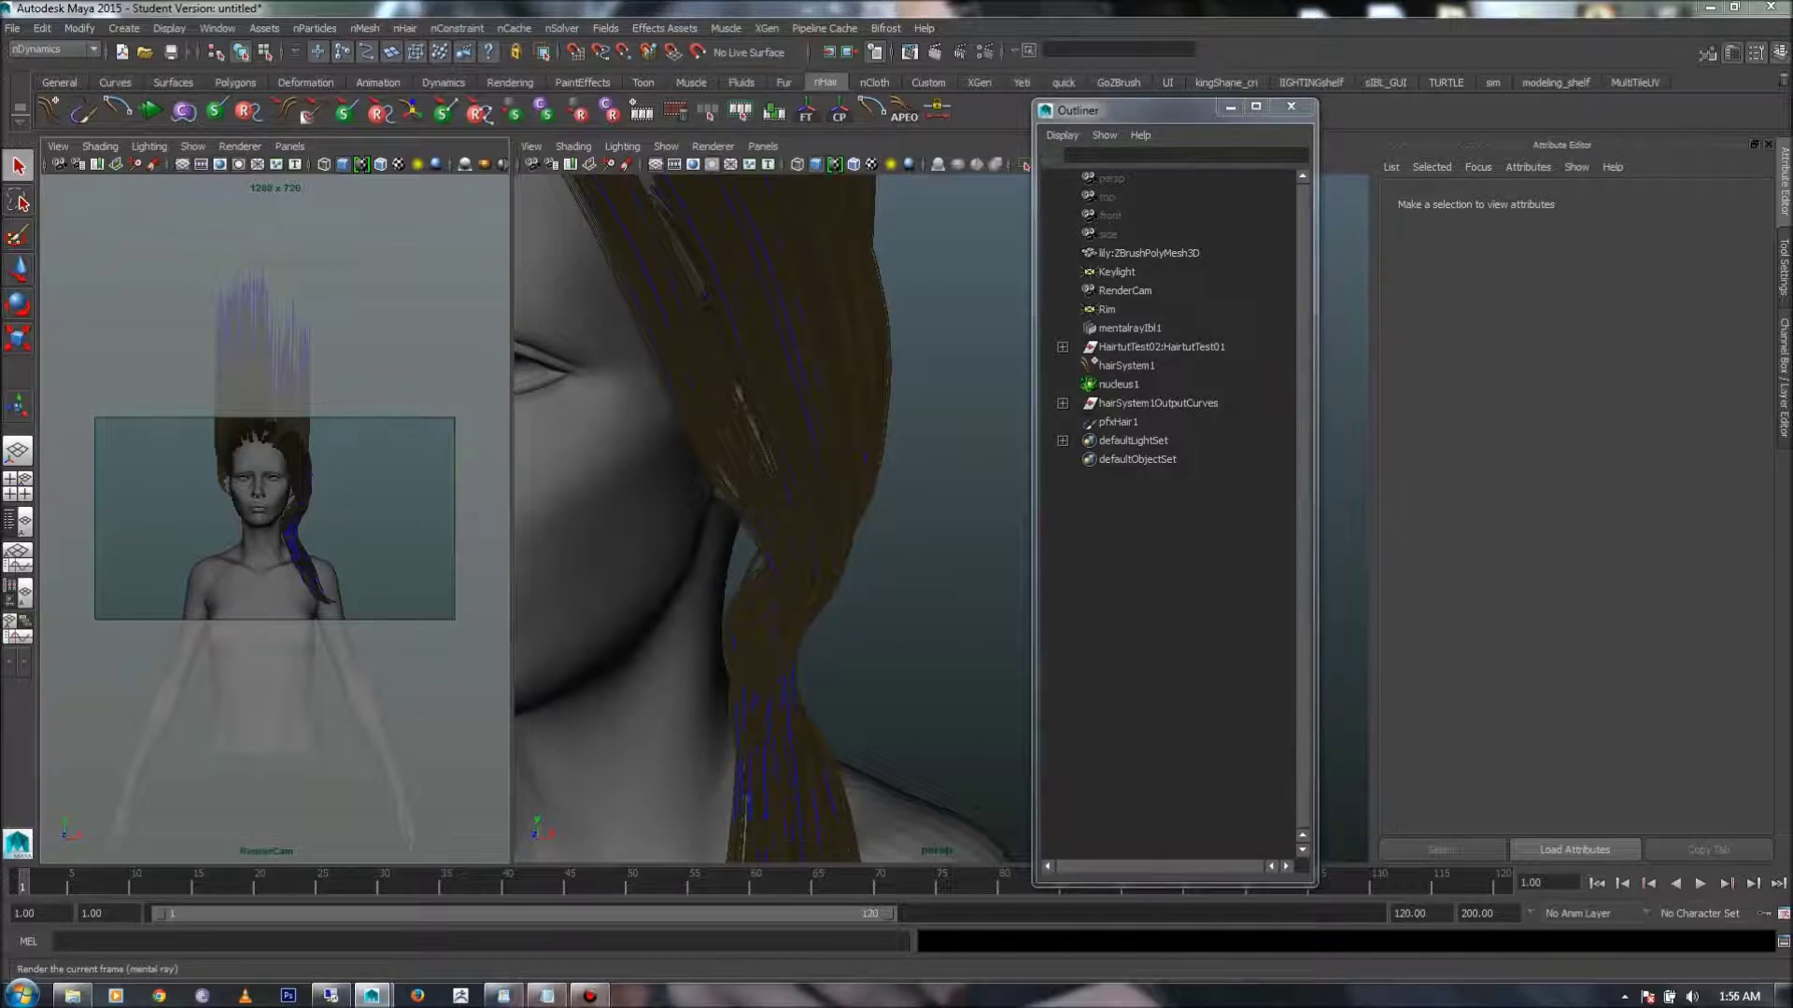
left_click(909, 51)
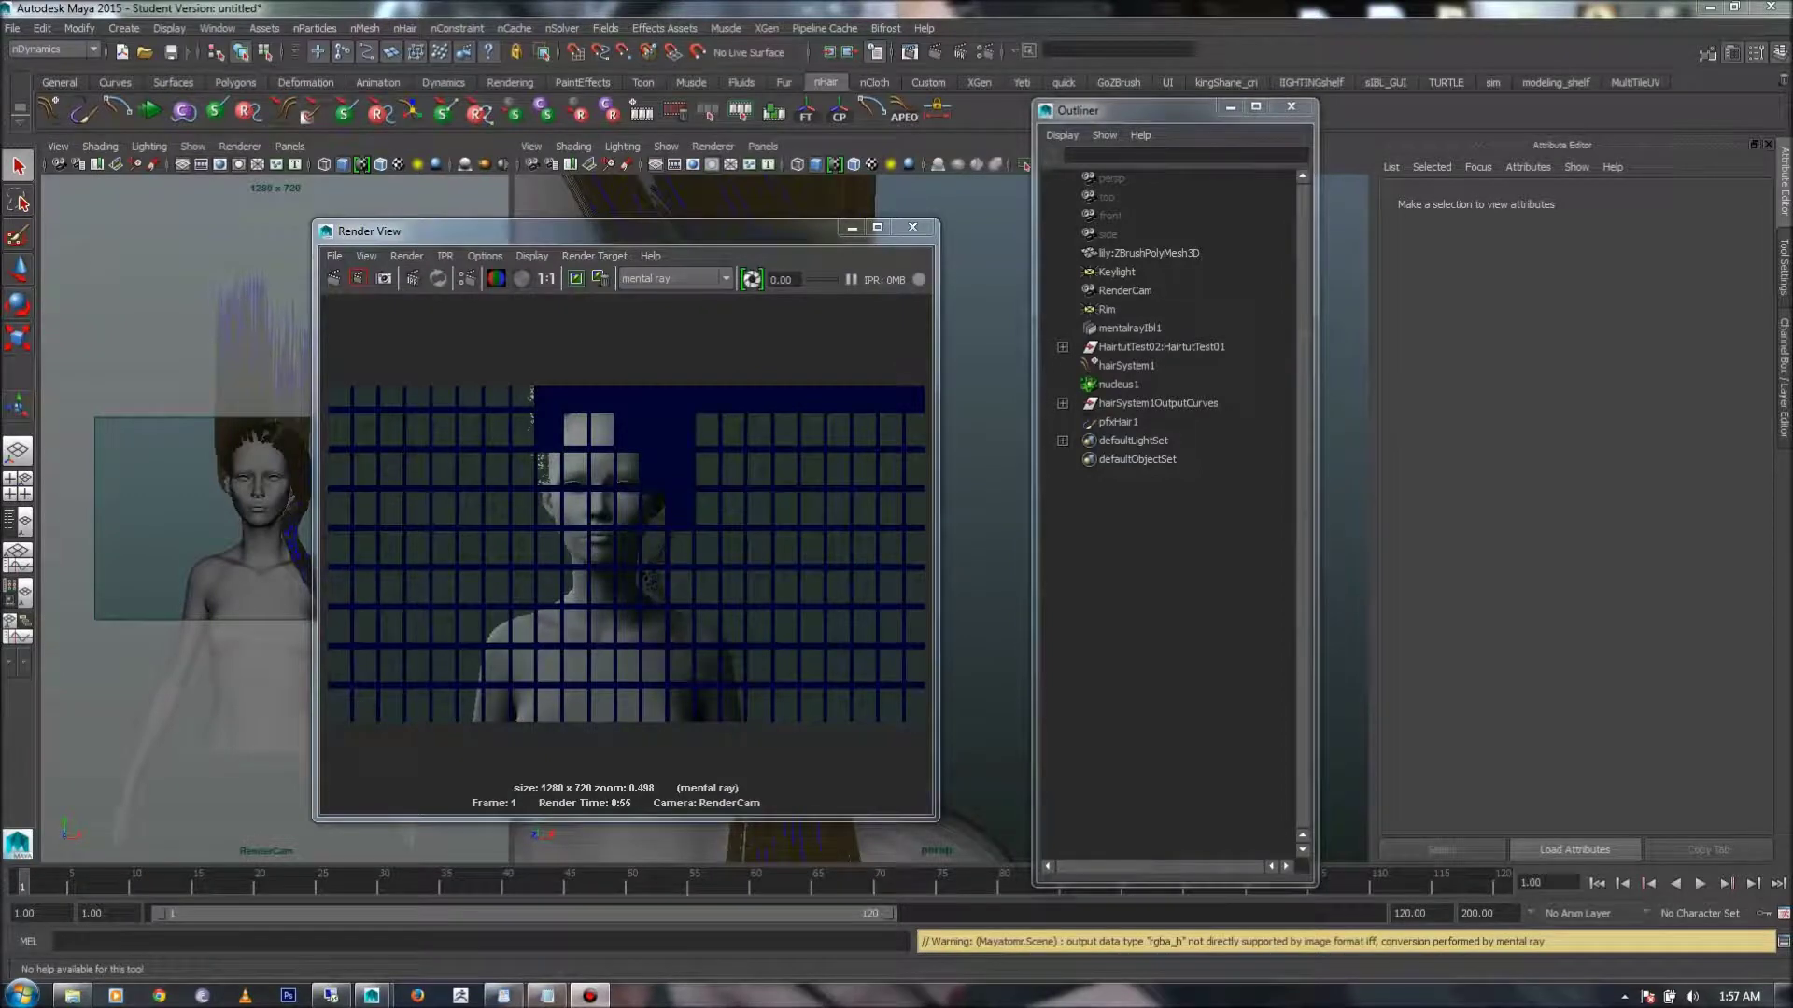
- Select hairSystem1 again and set its hair width to 0.010 in the Clump and Hair Shape attributes
left_click(1126, 365)
scroll(1569, 509, "up", 1)
left_click(1474, 364)
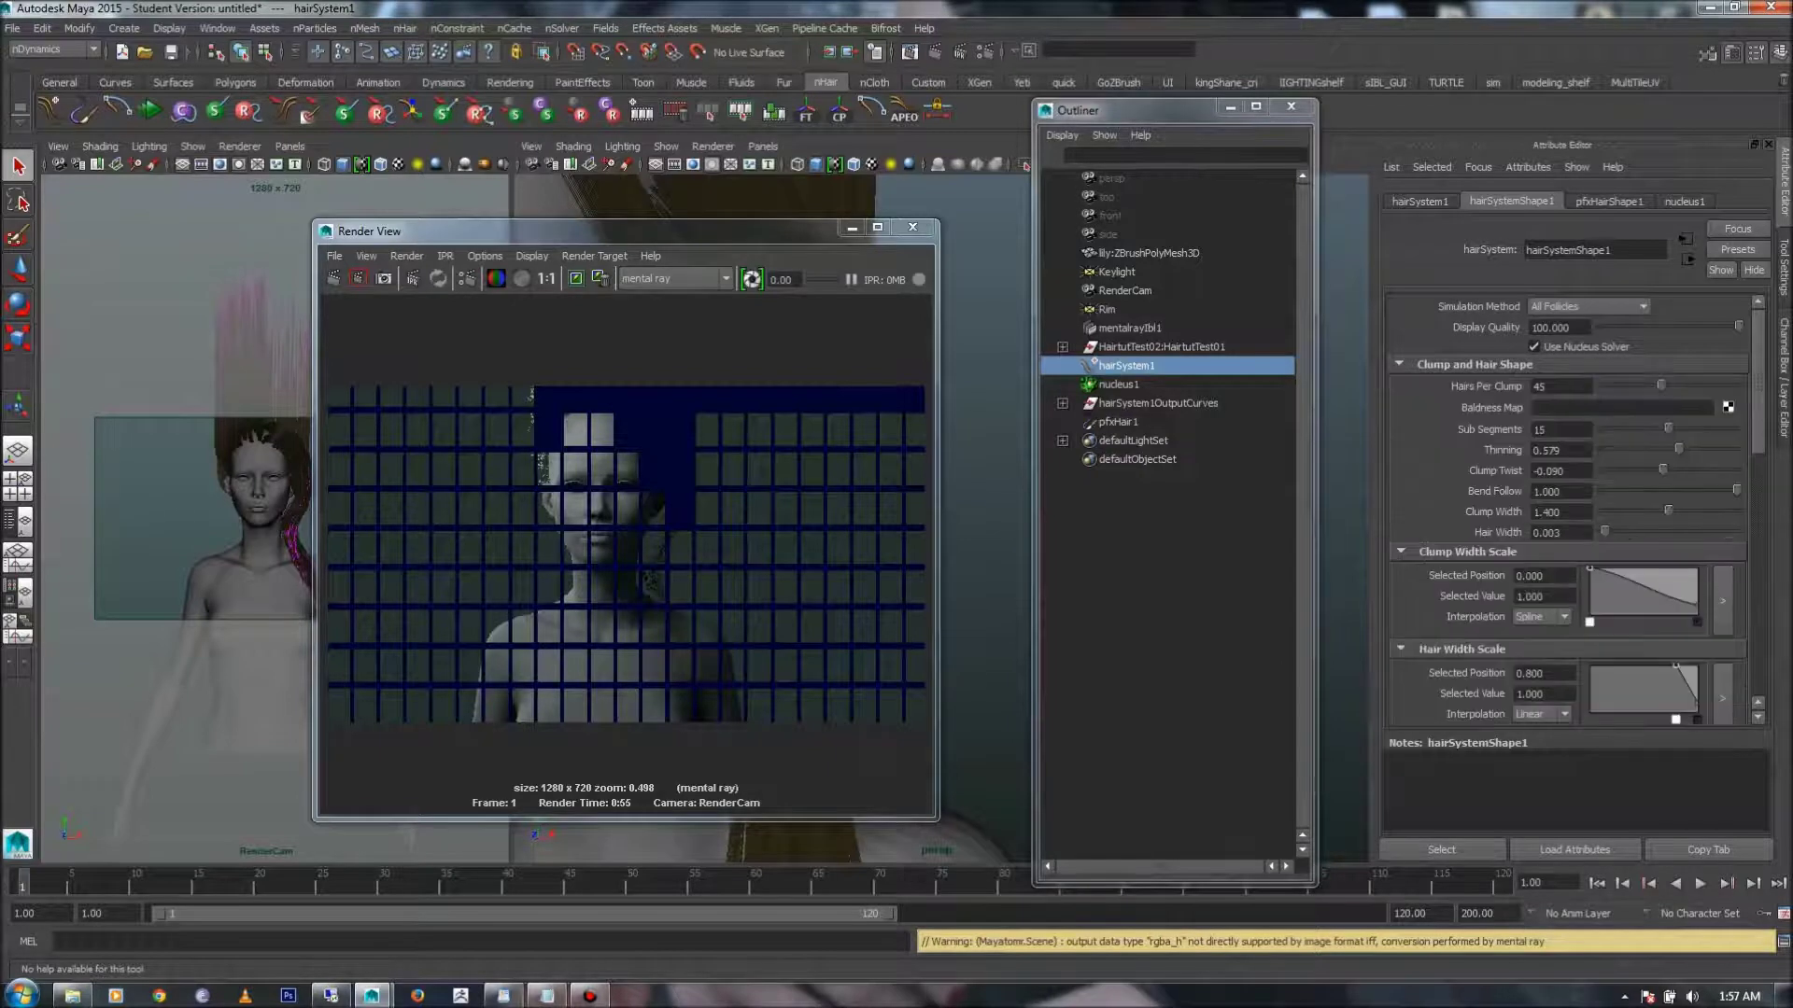
left_click_drag(1565, 532, 1547, 532)
type("10")
key("Return")
- Set the Final Gathering point density to 0.1 and point interpolation to 15 in the render settings, and review the quality and feature settings
left_click_drag(420, 231, 441, 214)
left_click(984, 52)
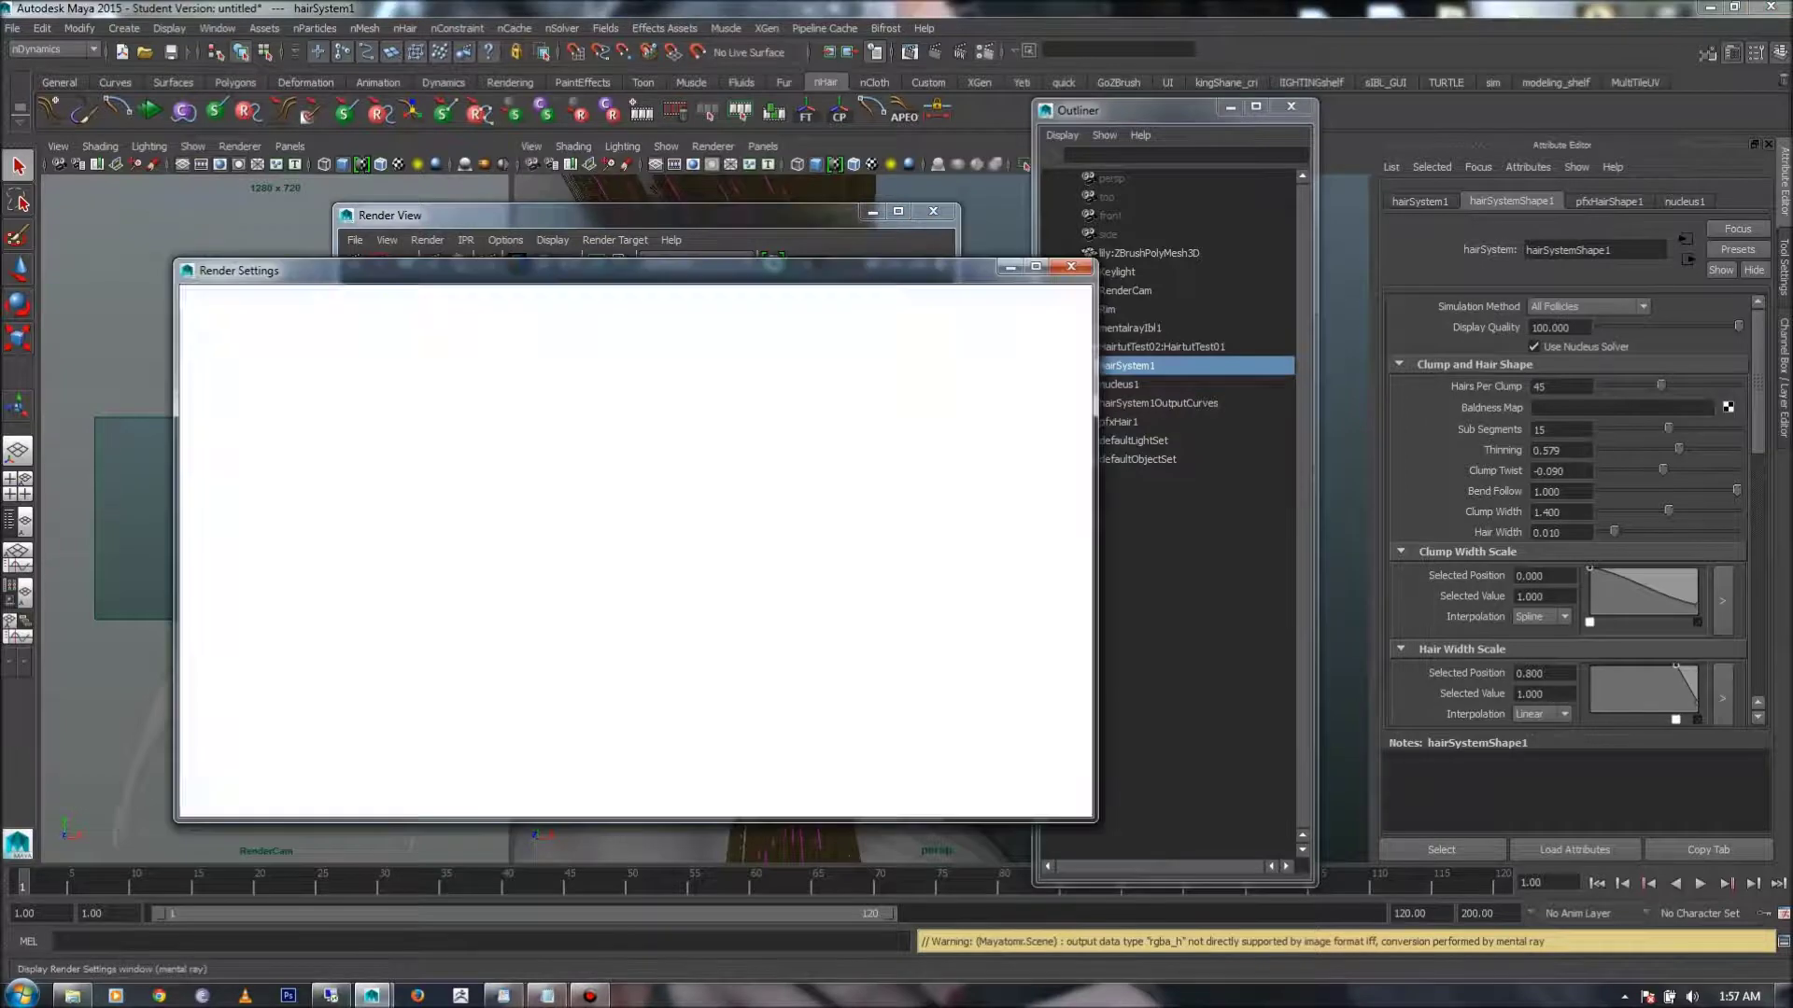
left_click_drag(598, 250, 635, 228)
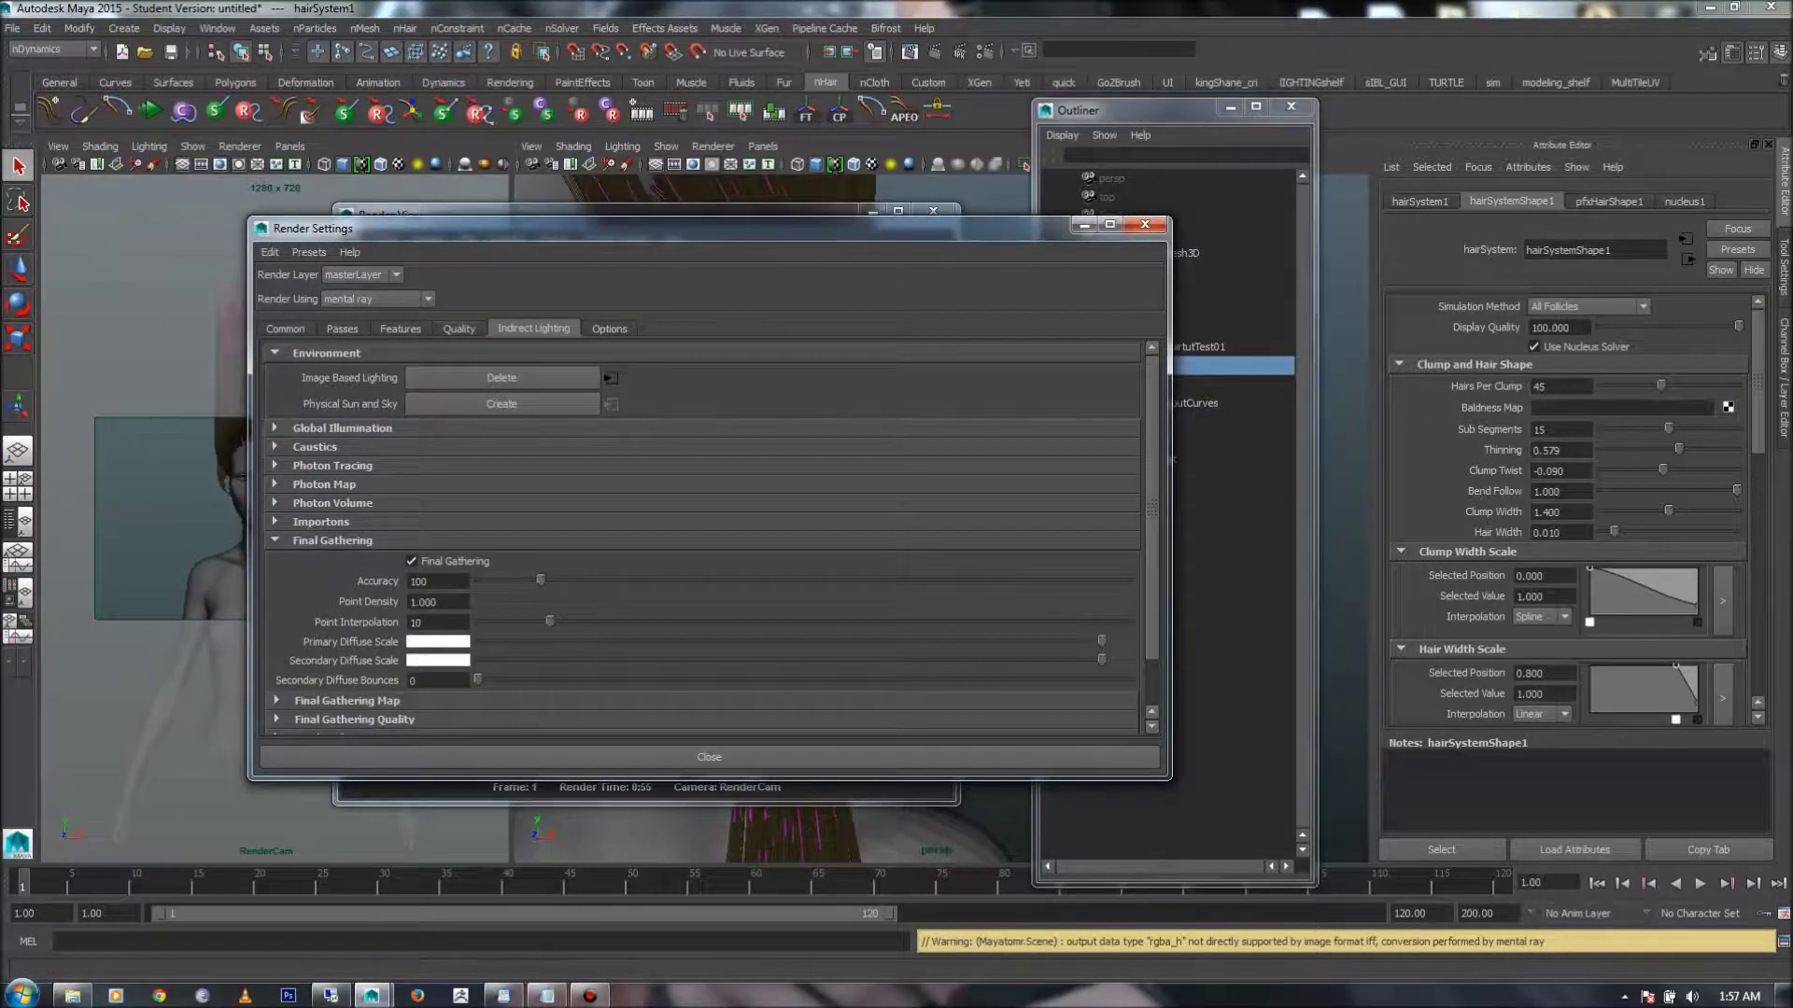
double_click(425, 602)
type("0.1")
key("Return")
double_click(416, 622)
type("15")
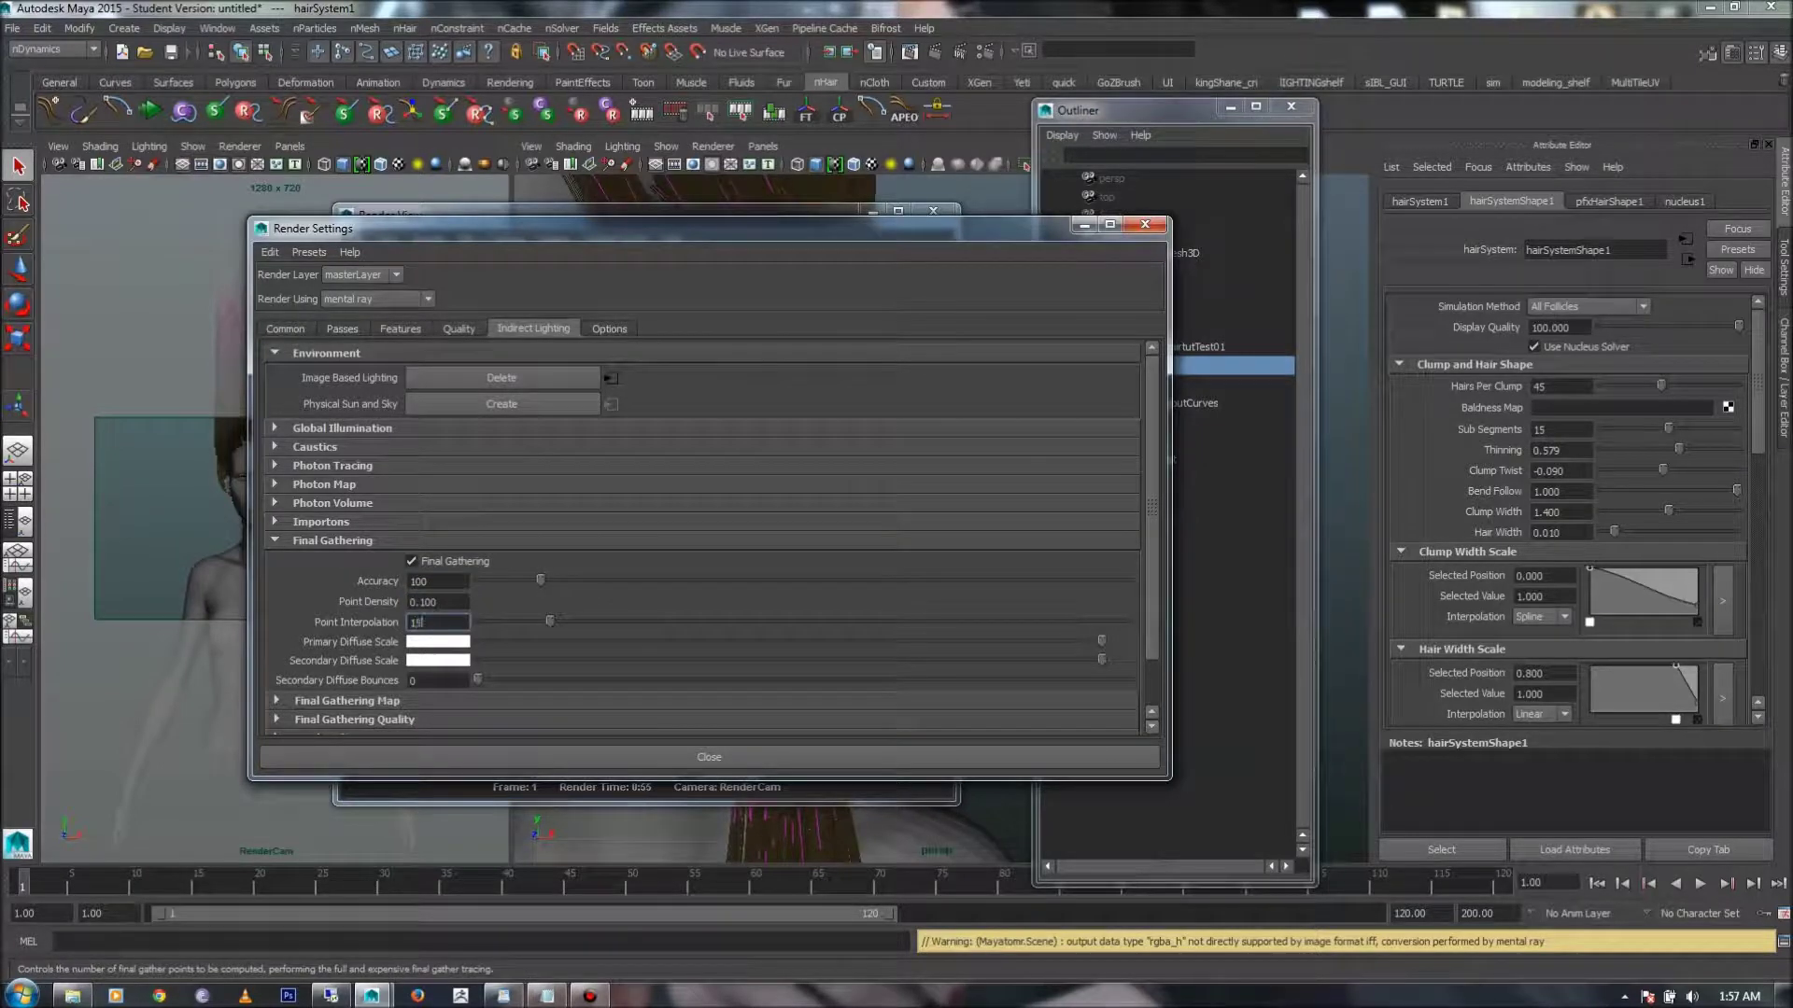
key("Return")
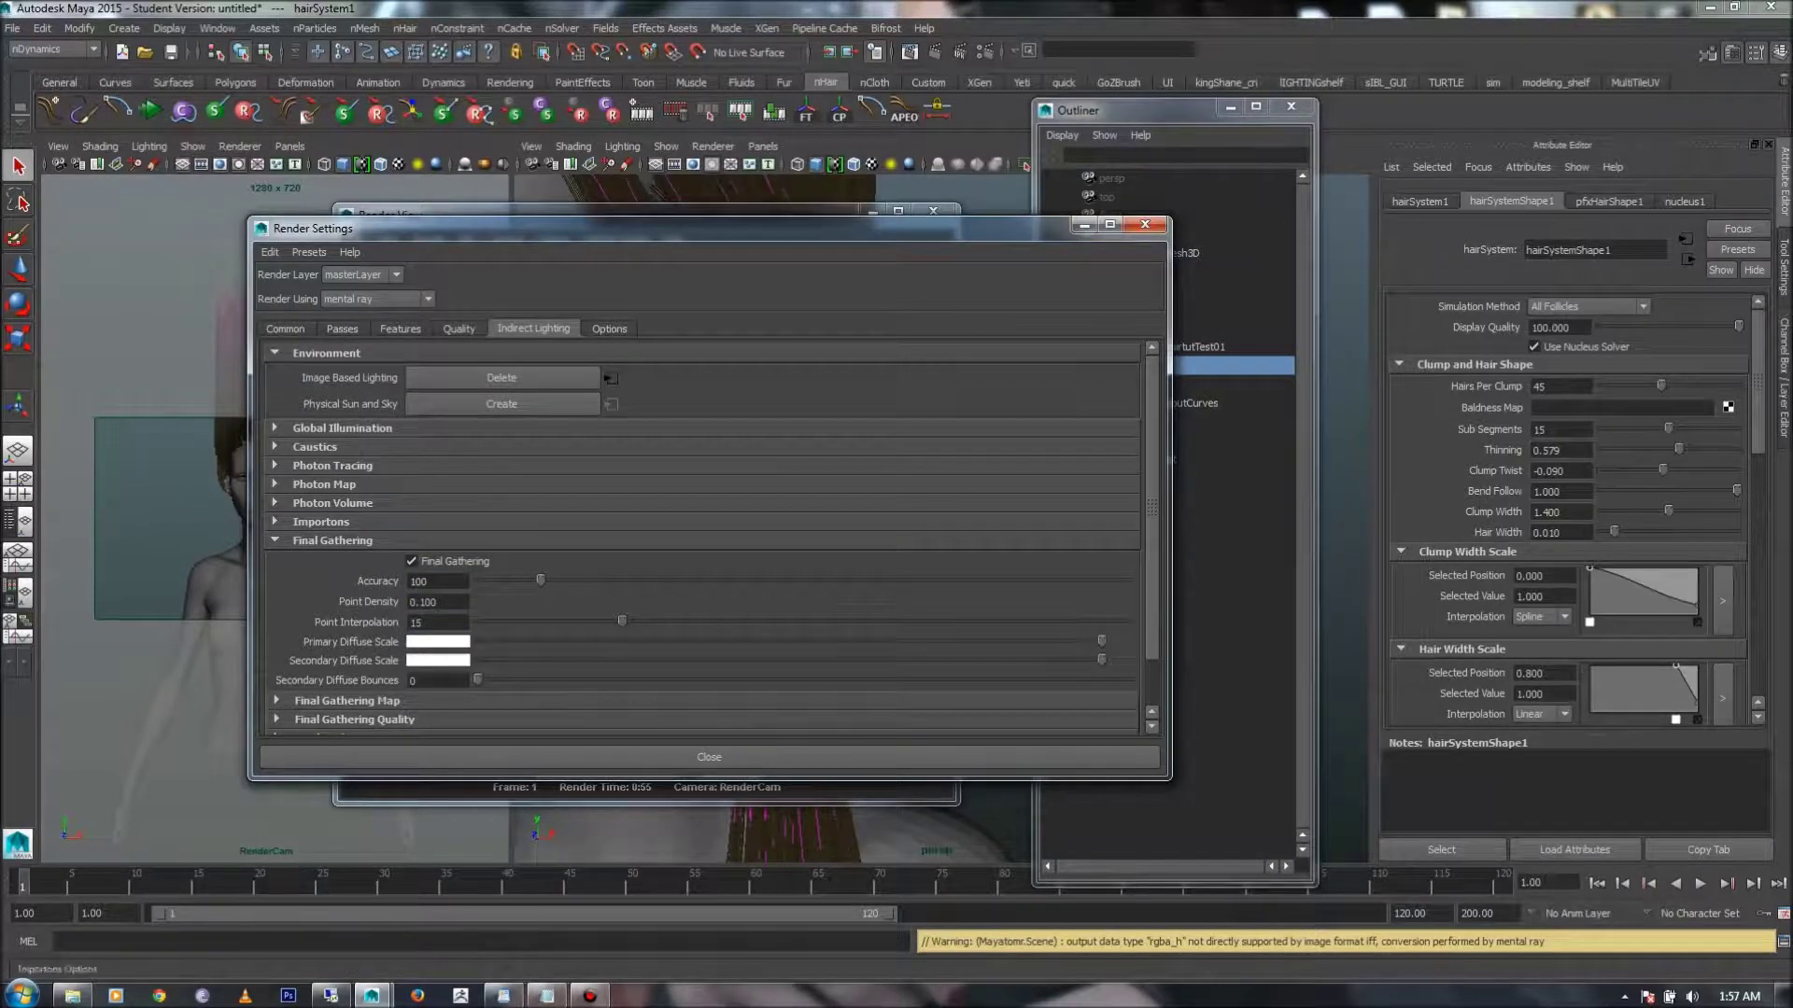
left_click(458, 329)
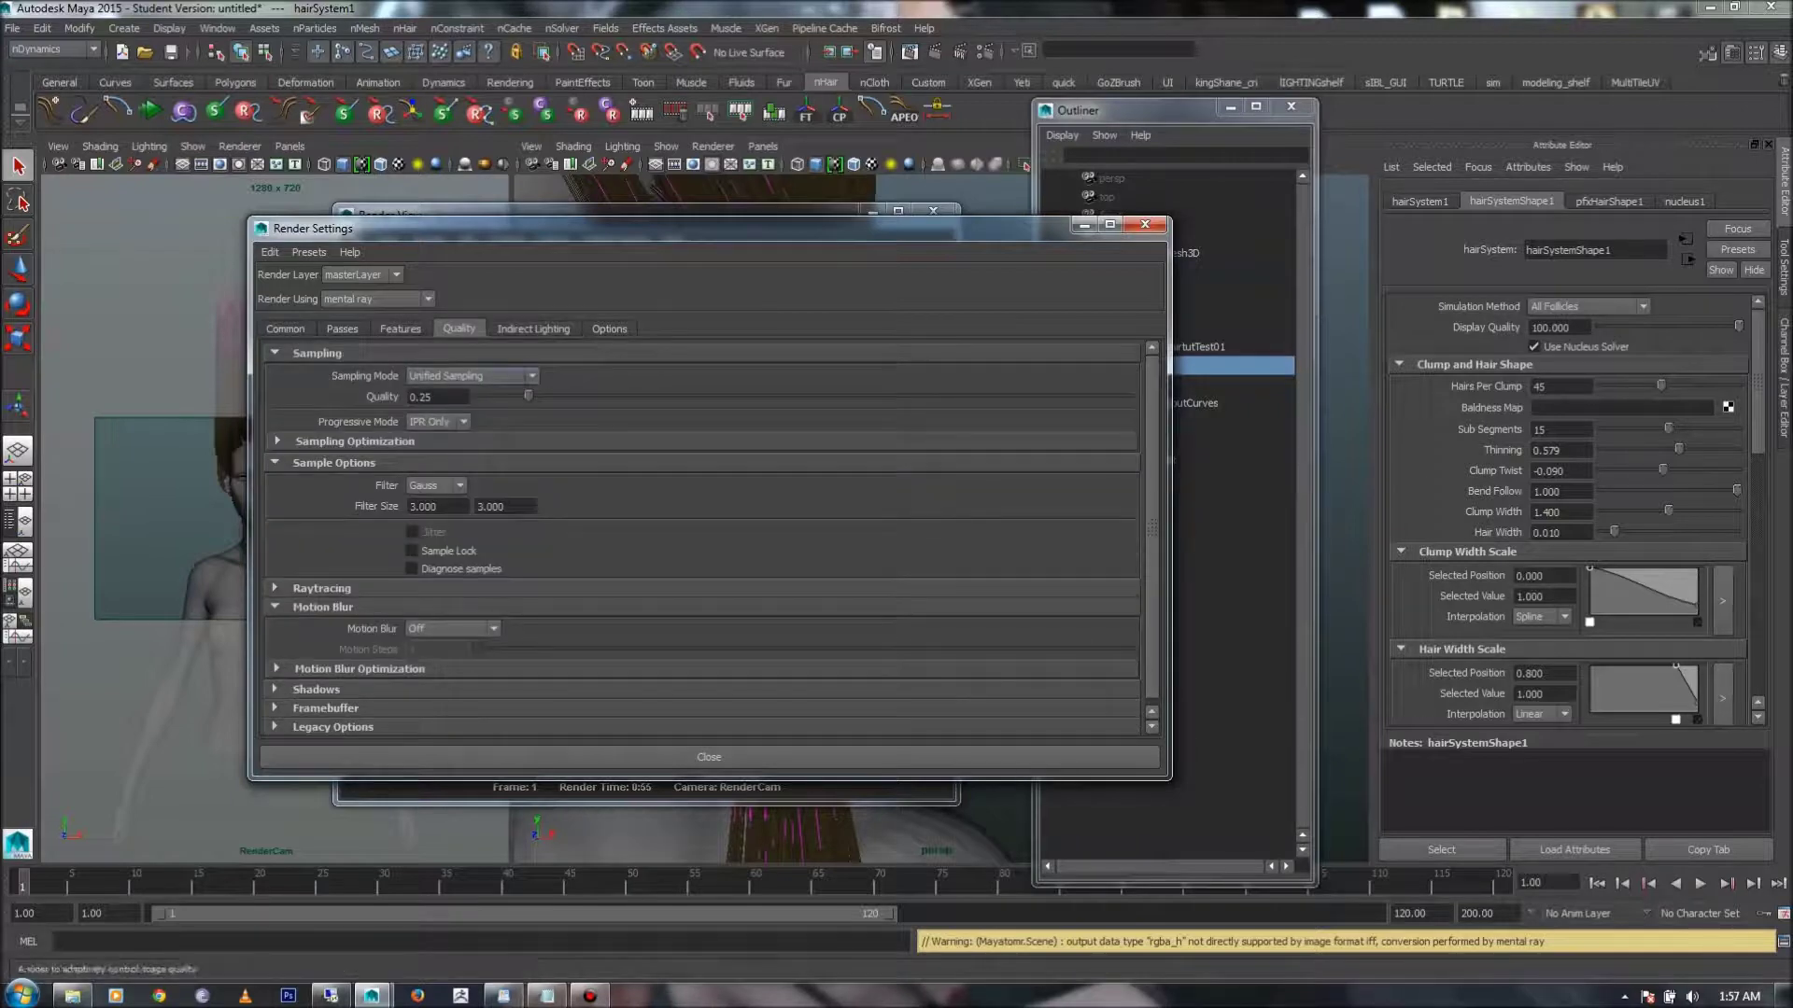
left_click(400, 329)
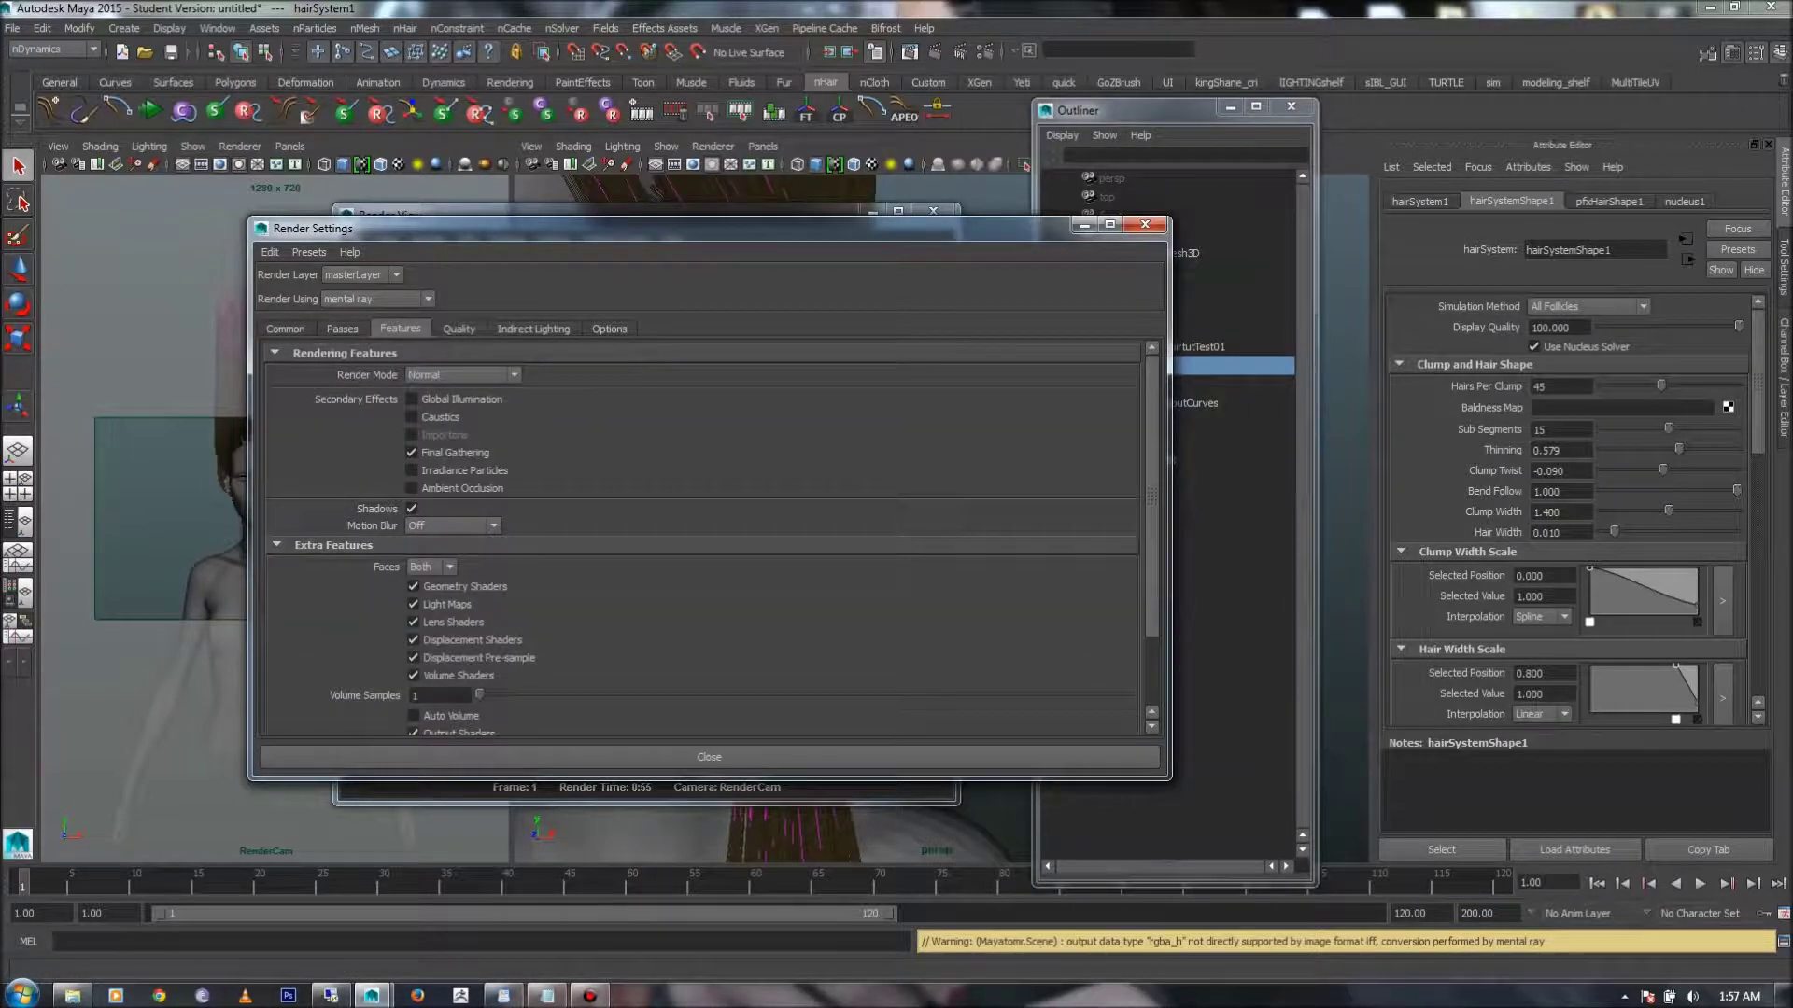
left_click(1144, 224)
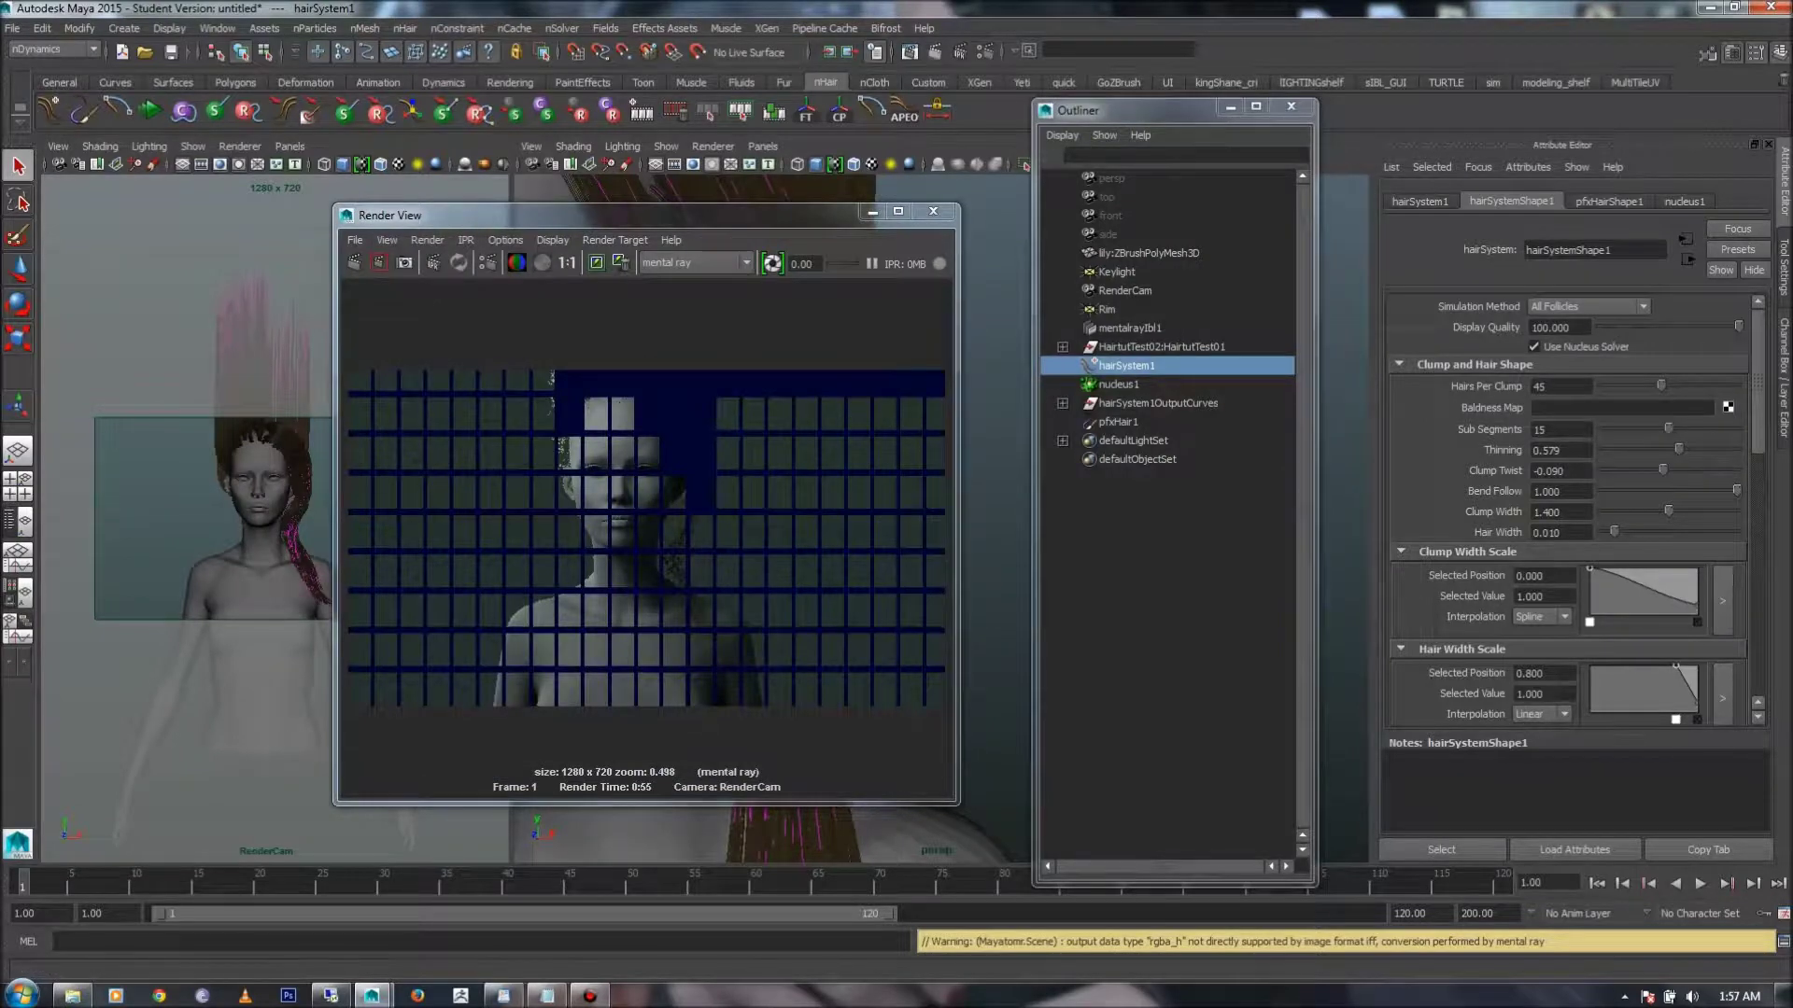
- Clear the selection and render the current frame again in mental ray
left_click(935, 52)
left_click(896, 504)
left_click(168, 345)
left_click(934, 51)
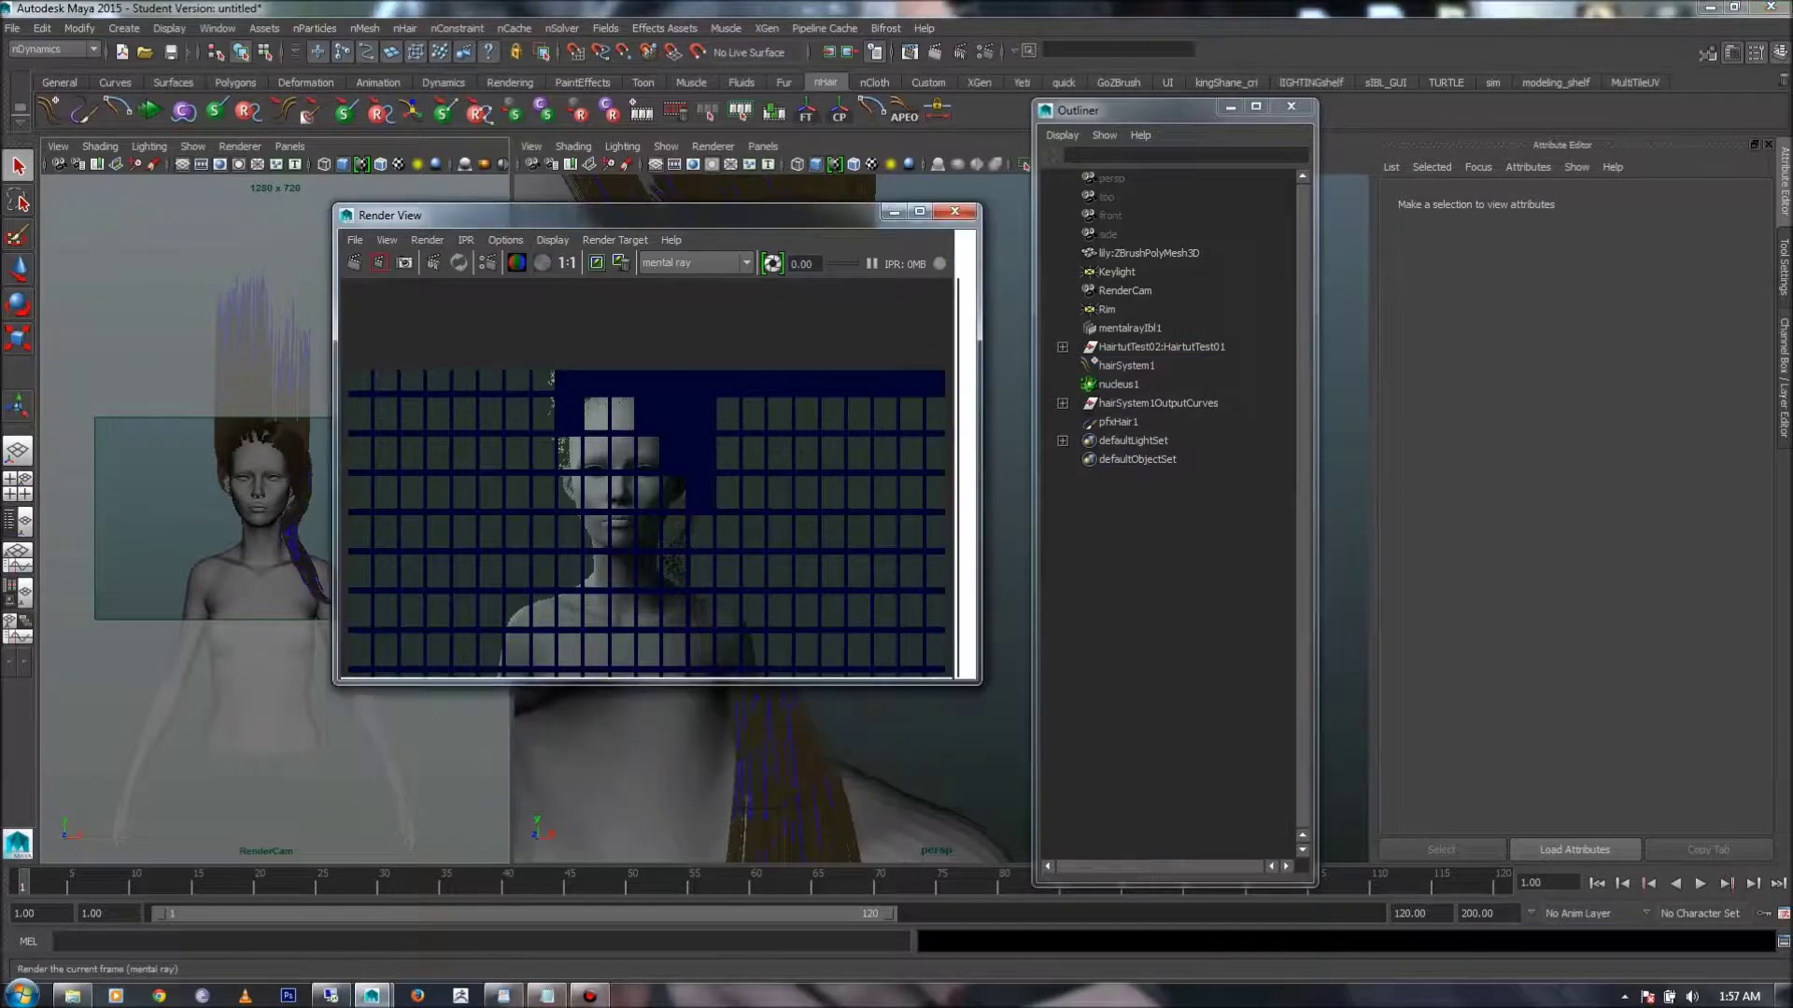